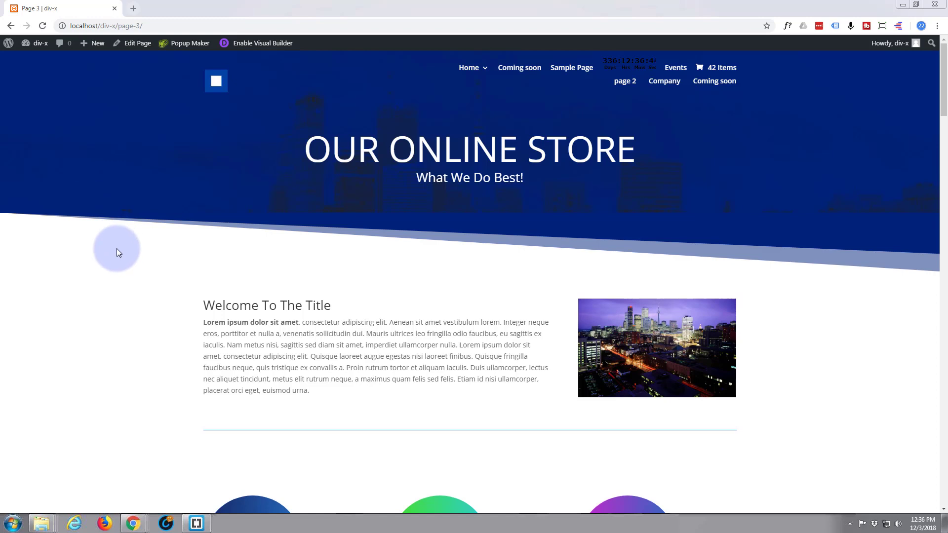
Look over the existing circle buttons on the page and enable the Visual Builder for it
{"action": "scroll", "coordinate": [114, 247], "scroll_direction": "down", "scroll_amount": 4}
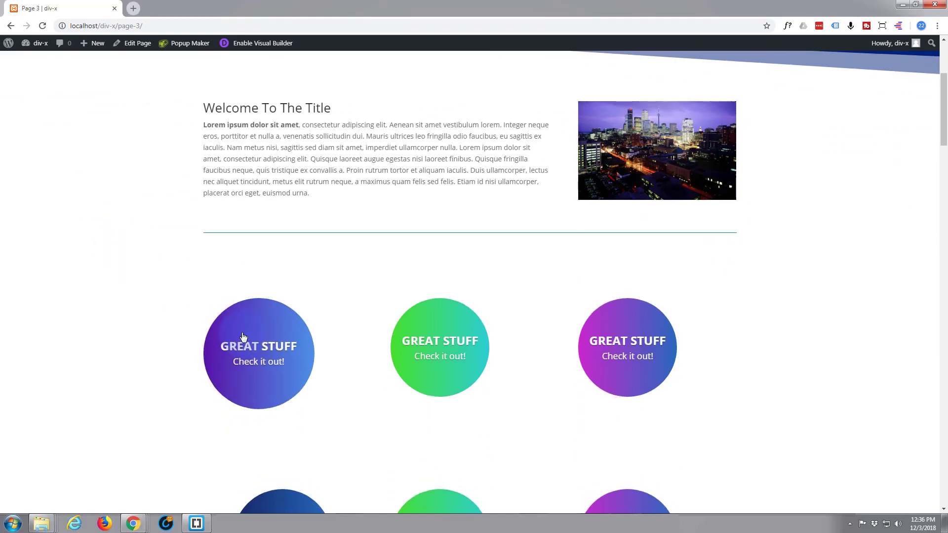
{"action": "scroll", "coordinate": [93, 294], "scroll_direction": "up", "scroll_amount": 3}
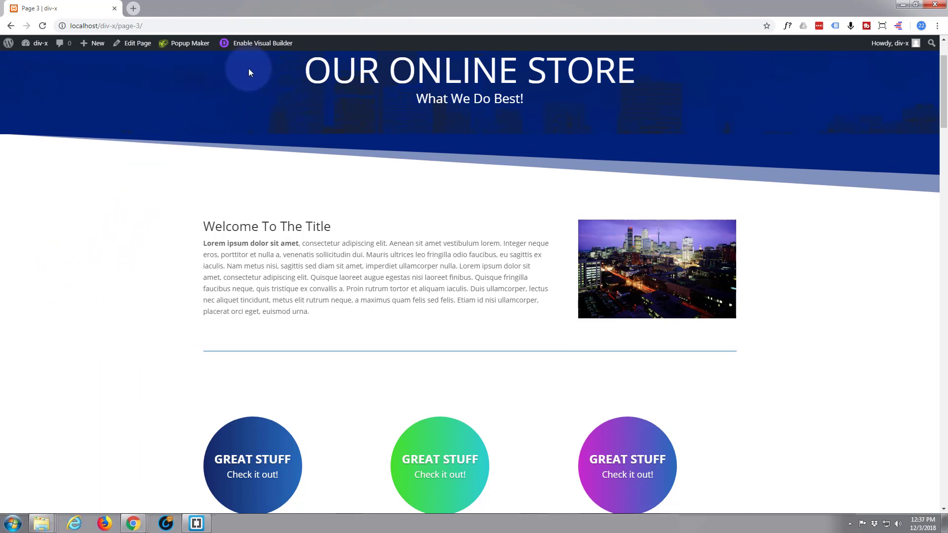
{"action": "left_click", "coordinate": [257, 43]}
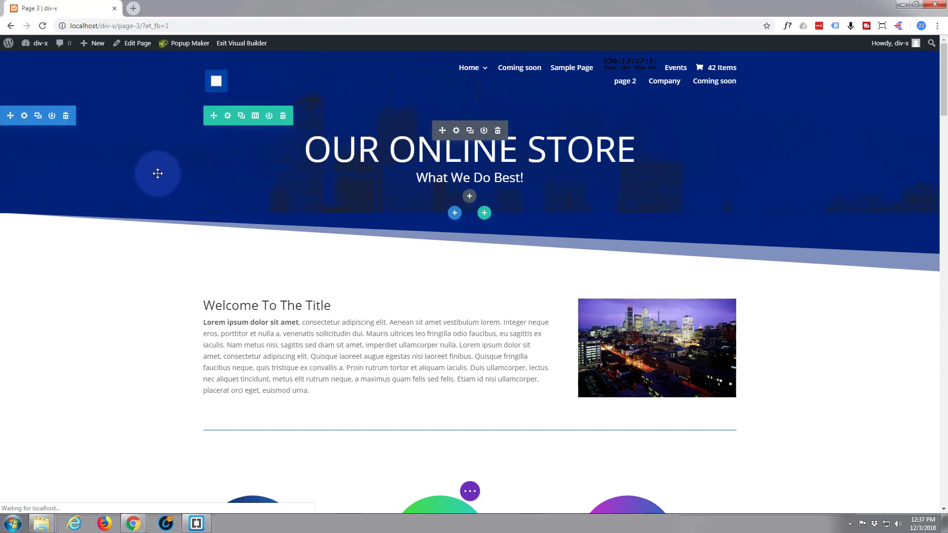
Insert a regular section with a row of three equal columns between the welcome section and the circle buttons, without adding a module
{"action": "scroll", "coordinate": [157, 173], "scroll_direction": "down", "scroll_amount": 3}
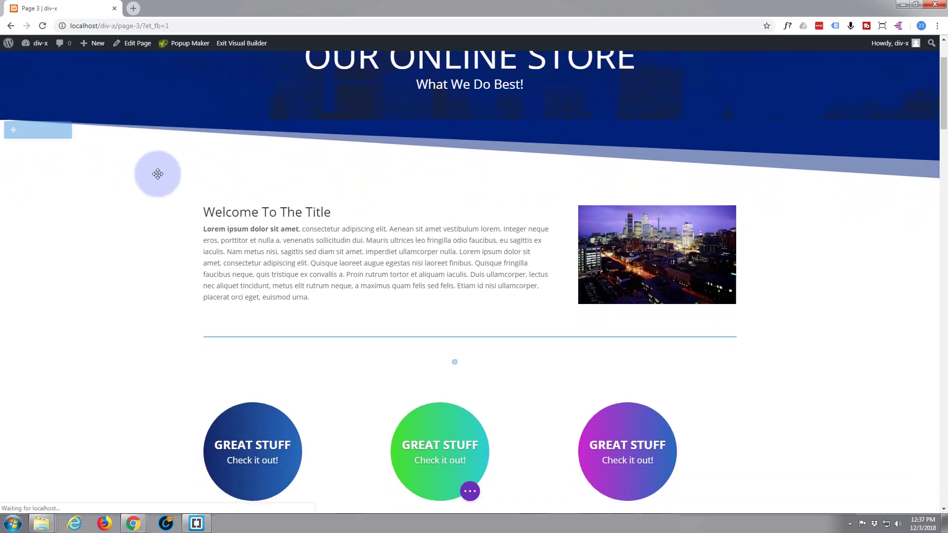
{"action": "scroll", "coordinate": [158, 173], "scroll_direction": "down", "scroll_amount": 2}
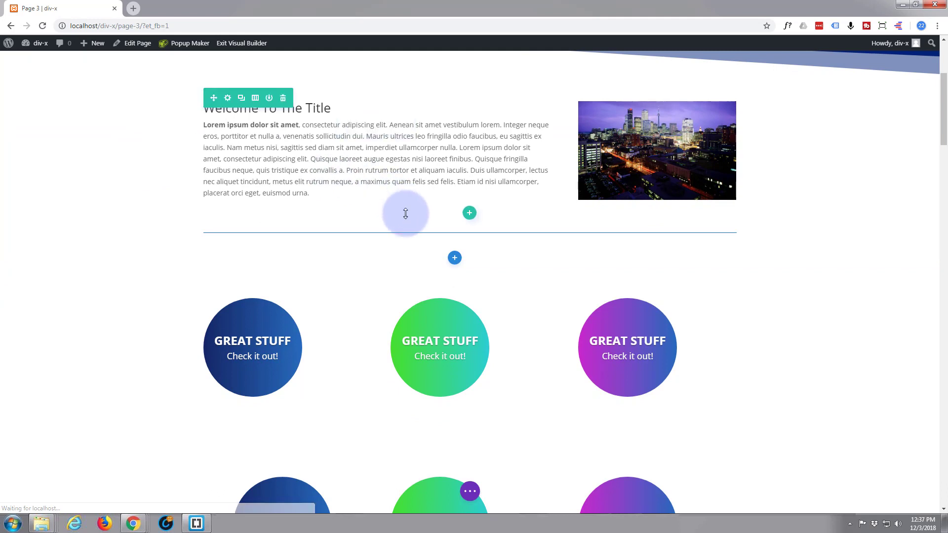
{"action": "left_click_drag", "start_coordinate": [405, 214], "coordinate": [411, 249]}
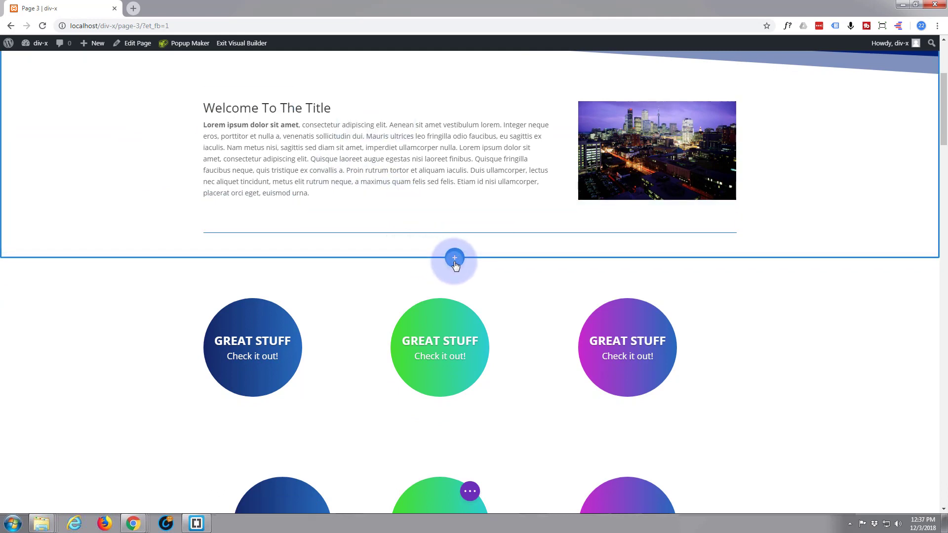
{"action": "left_click", "coordinate": [454, 261]}
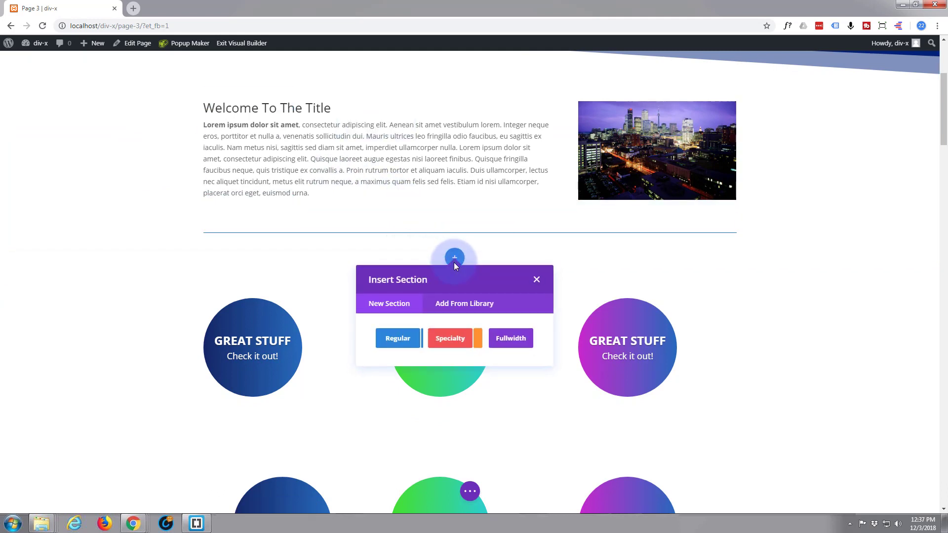
{"action": "left_click", "coordinate": [396, 340]}
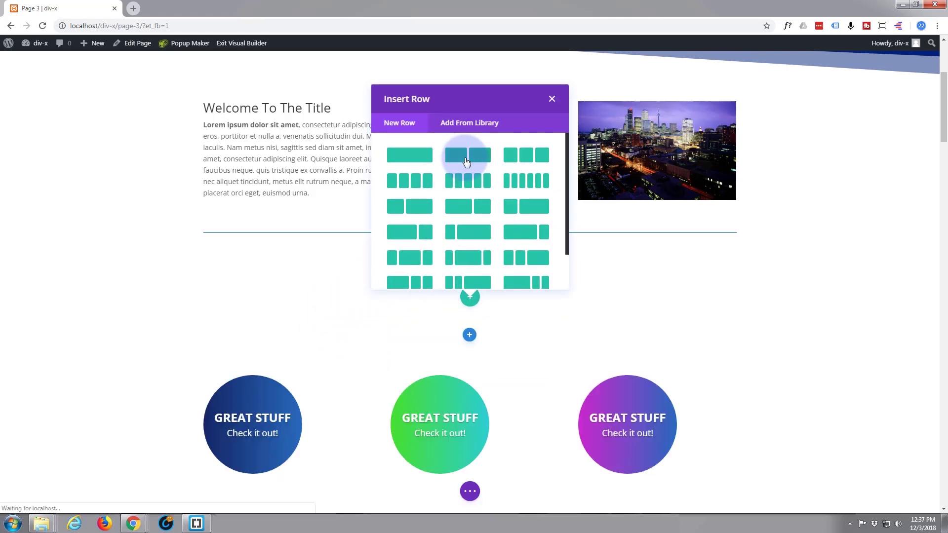
{"action": "left_click", "coordinate": [528, 157]}
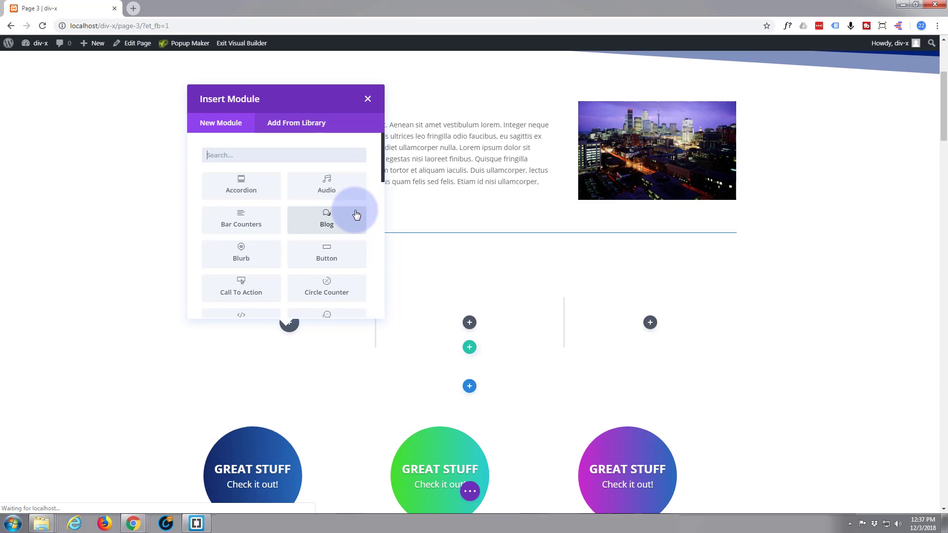
{"action": "left_click", "coordinate": [368, 98]}
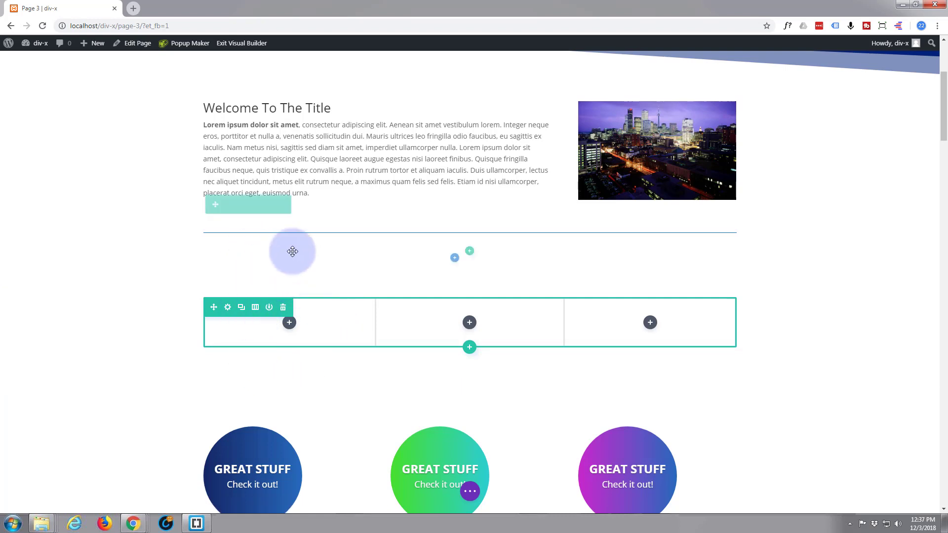
Add the custom CSS "height:400px;" to the main element of the new three-column row
{"action": "left_click", "coordinate": [227, 308]}
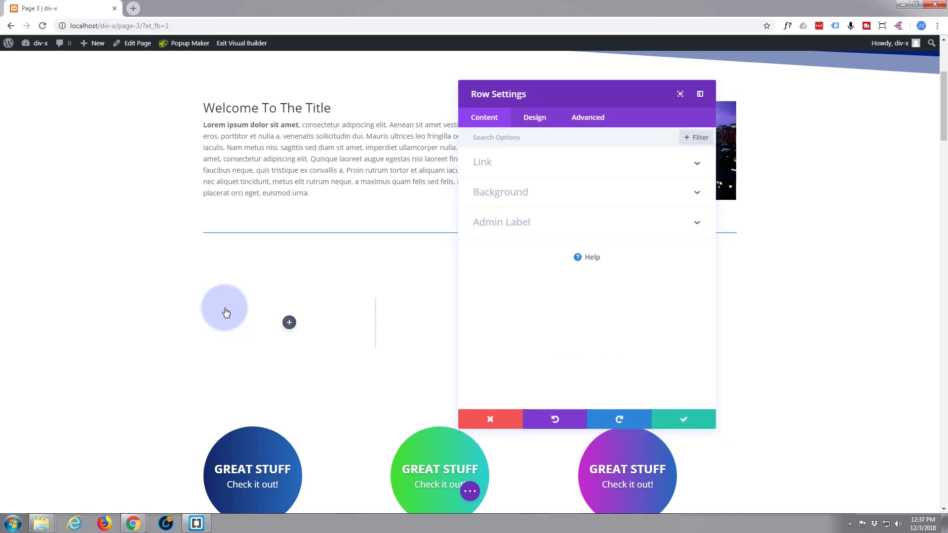
{"action": "left_click", "coordinate": [591, 122]}
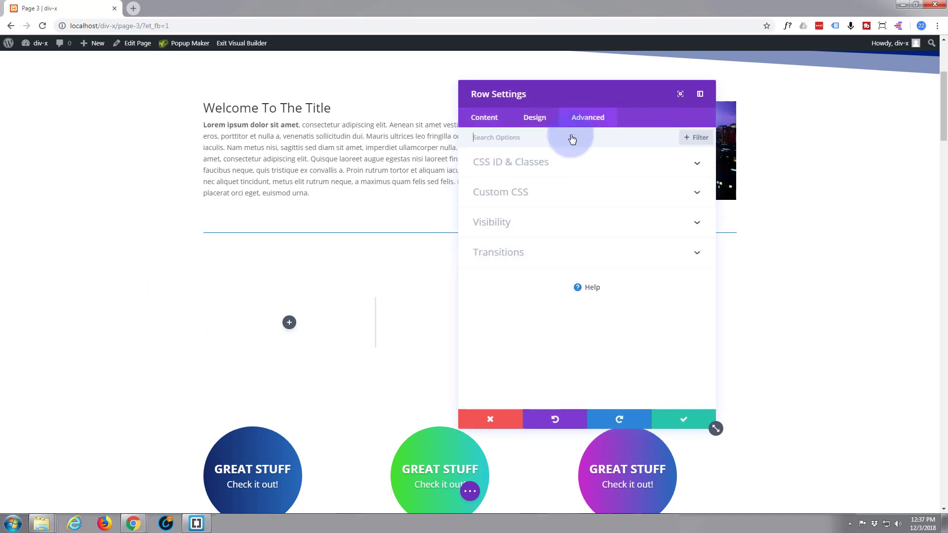
{"action": "left_click", "coordinate": [529, 197]}
{"action": "scroll", "coordinate": [525, 195], "scroll_direction": "down", "scroll_amount": 1}
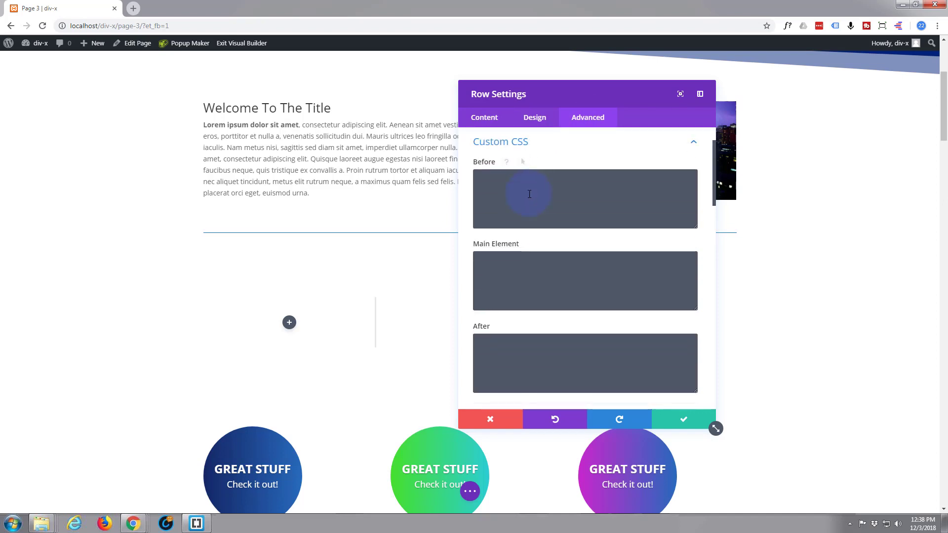
{"action": "left_click", "coordinate": [525, 277]}
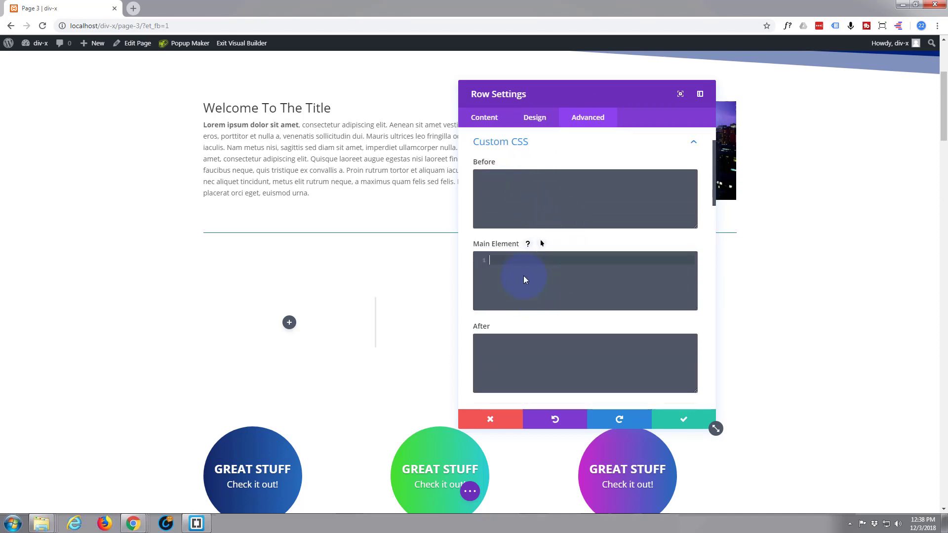
{"action": "type", "text": "height:400"}
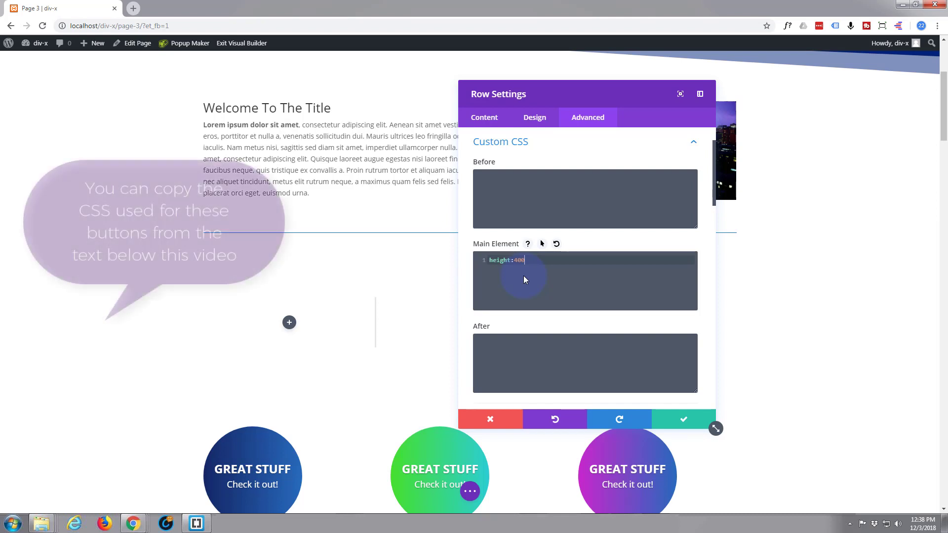
{"action": "type", "text": "px;"}
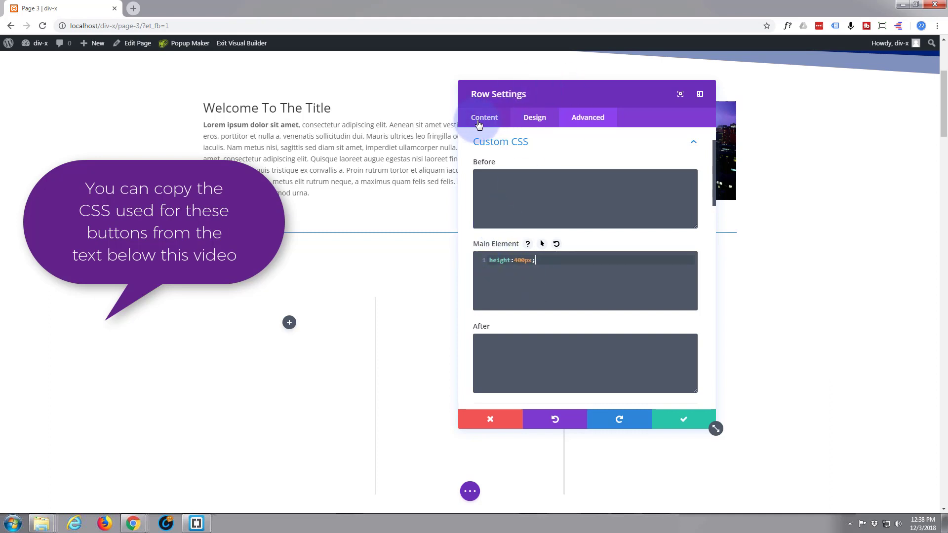
Set the row's custom top and bottom padding to 50px and save the row settings
{"action": "left_click", "coordinate": [532, 124]}
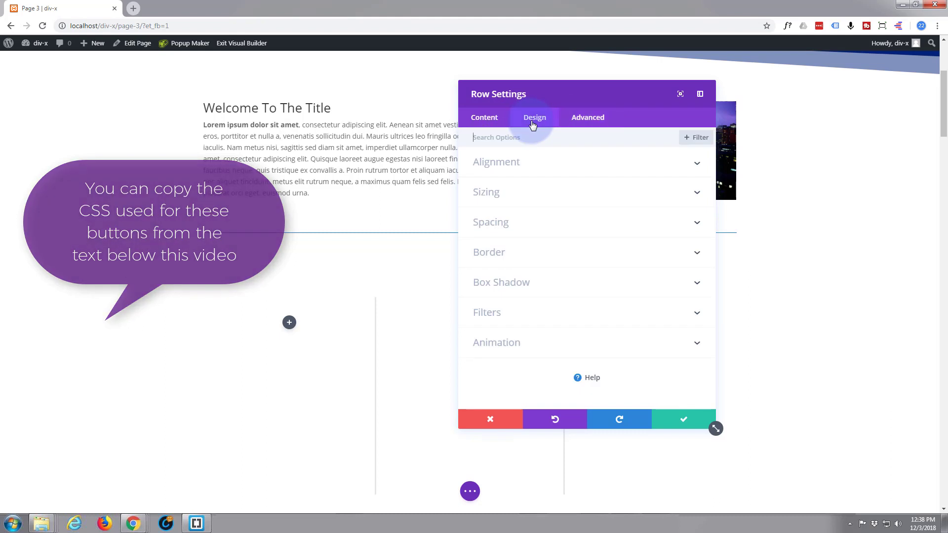
{"action": "left_click", "coordinate": [520, 226]}
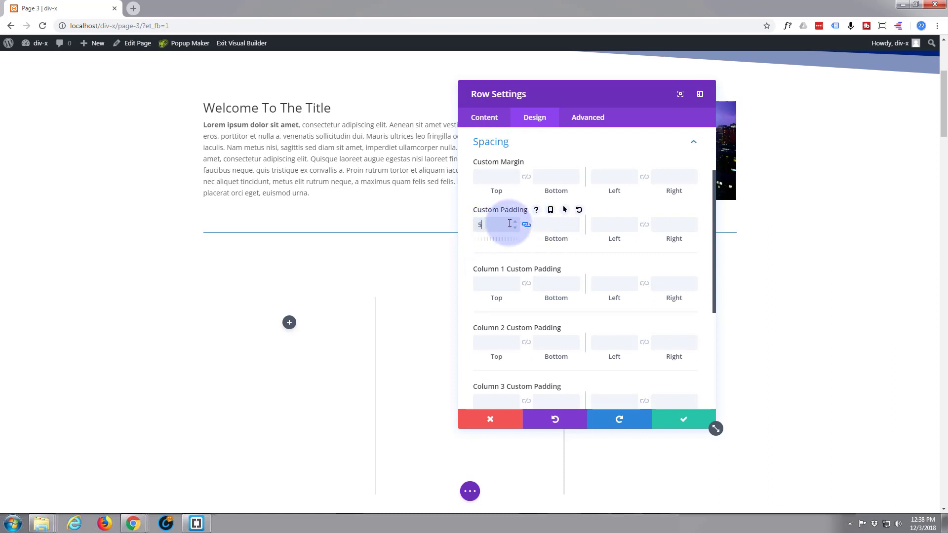
{"action": "type", "text": "50px"}
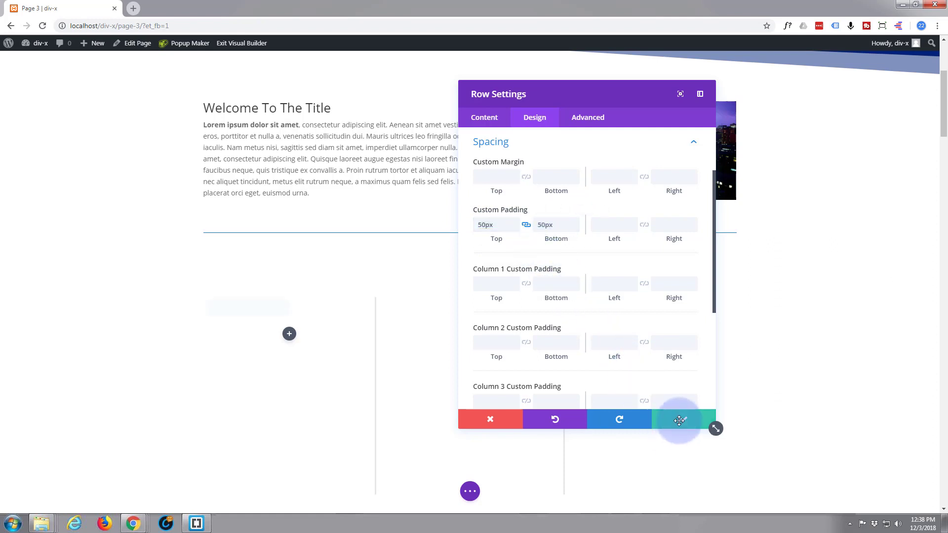
{"action": "left_click", "coordinate": [682, 424]}
Insert a Text module in the first column of the new row
{"action": "scroll", "coordinate": [376, 259], "scroll_direction": "down", "scroll_amount": 2}
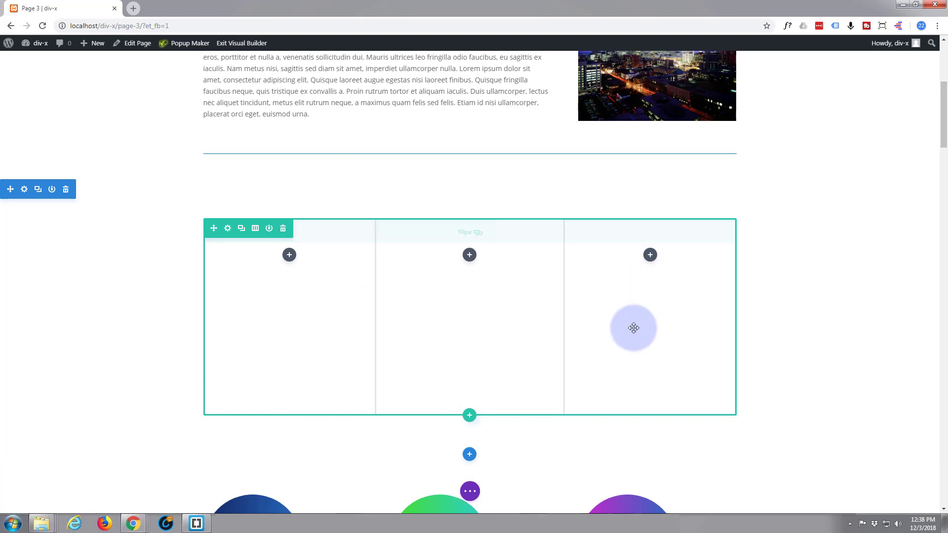
{"action": "left_click", "coordinate": [290, 255]}
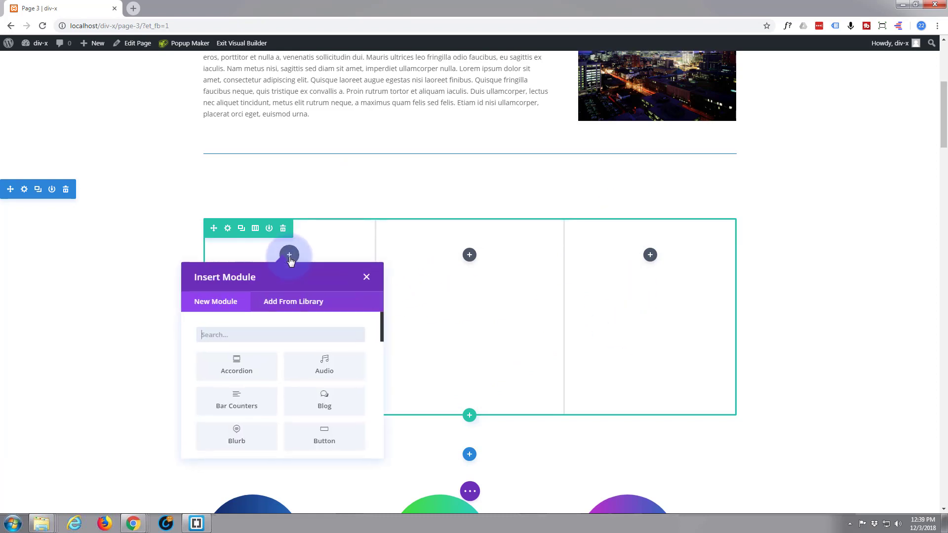
{"action": "scroll", "coordinate": [304, 275], "scroll_direction": "down", "scroll_amount": 1}
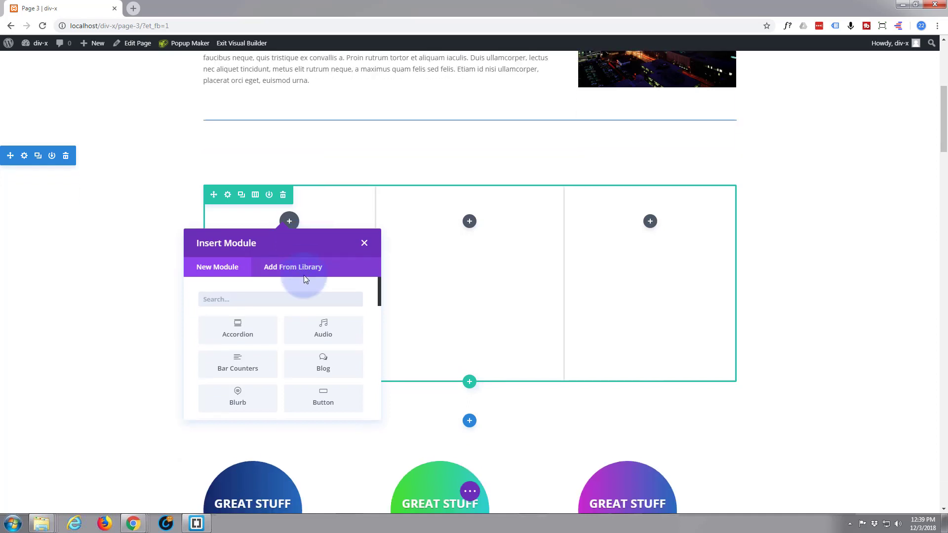
{"action": "scroll", "coordinate": [326, 399], "scroll_direction": "down", "scroll_amount": 2}
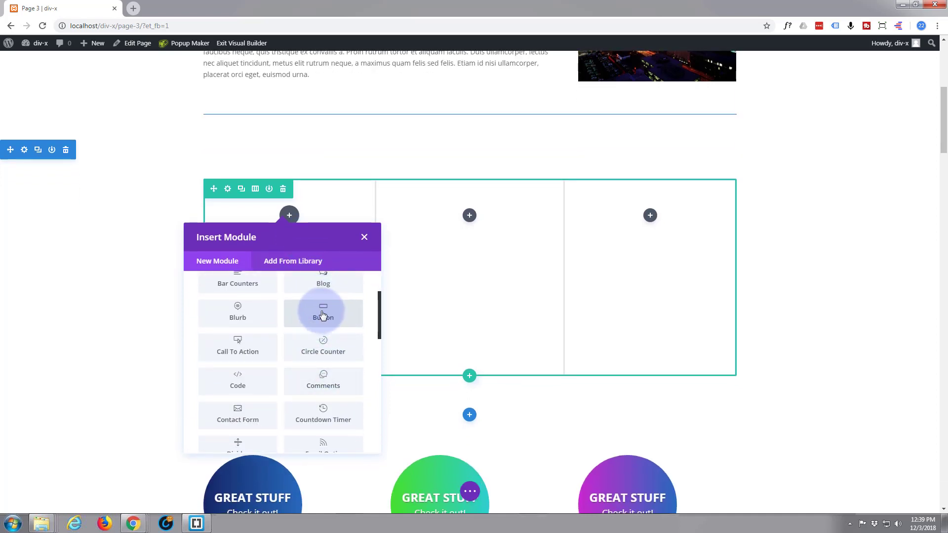
{"action": "scroll", "coordinate": [322, 314], "scroll_direction": "down", "scroll_amount": 5}
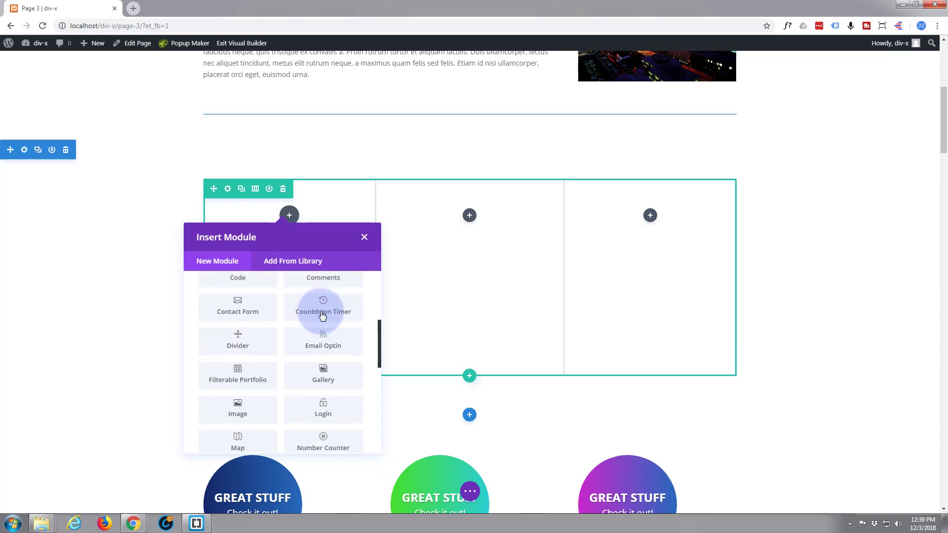
{"action": "scroll", "coordinate": [321, 314], "scroll_direction": "down", "scroll_amount": 6}
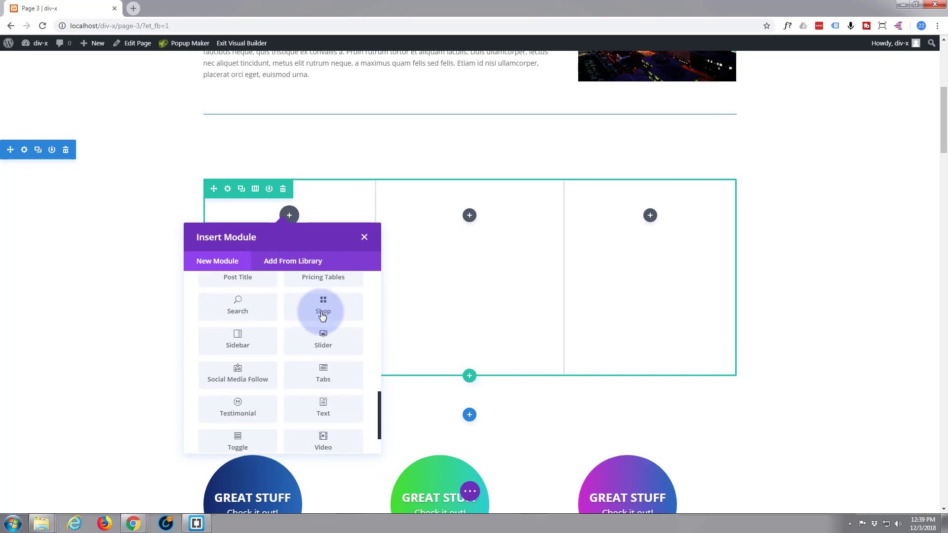
{"action": "left_click", "coordinate": [323, 363]}
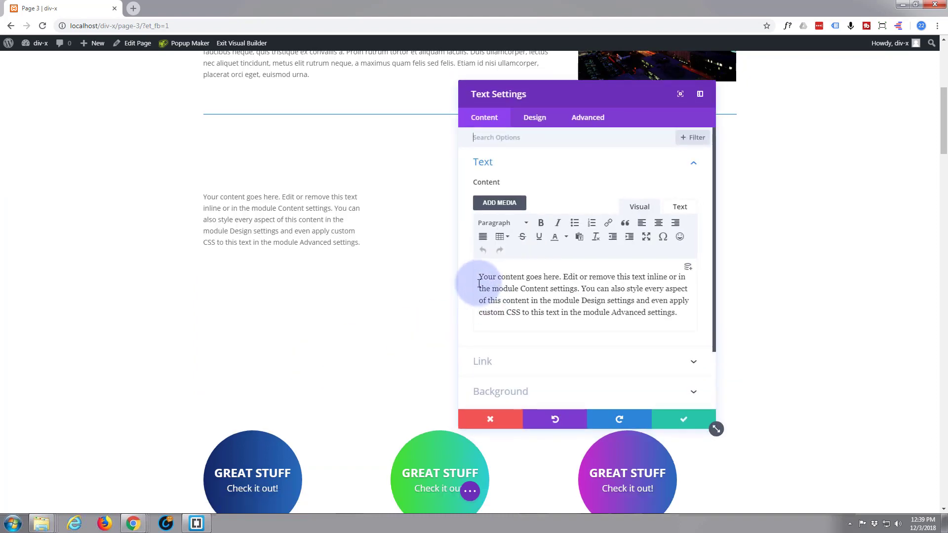
Replace the module's placeholder content with "Specials!" and format it as Heading 3
{"action": "left_click_drag", "start_coordinate": [479, 283], "coordinate": [745, 332]}
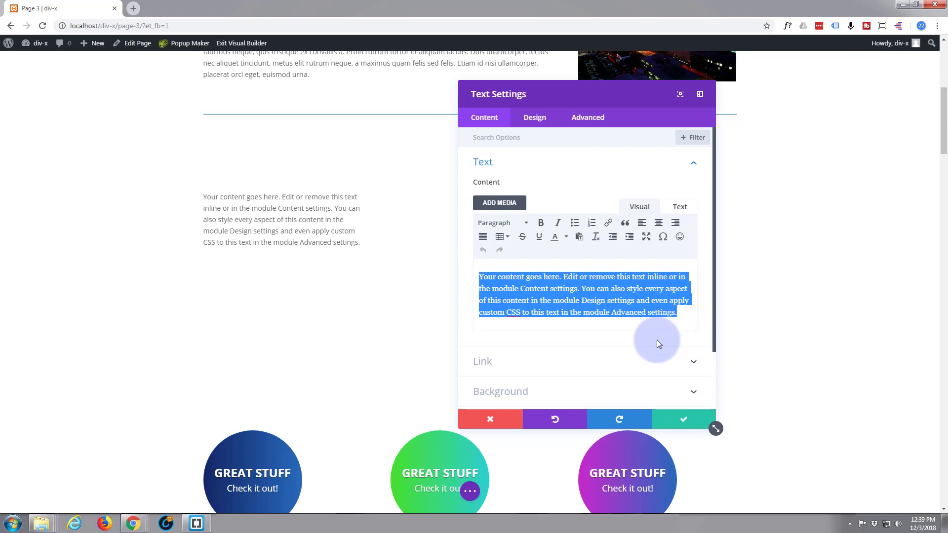
{"action": "type", "text": "Specials!"}
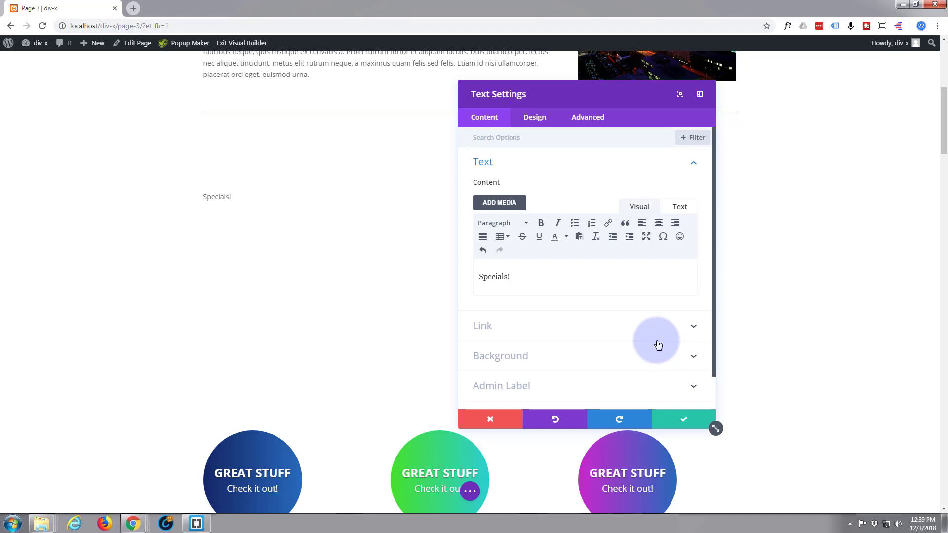
{"action": "left_click_drag", "start_coordinate": [510, 277], "coordinate": [470, 276]}
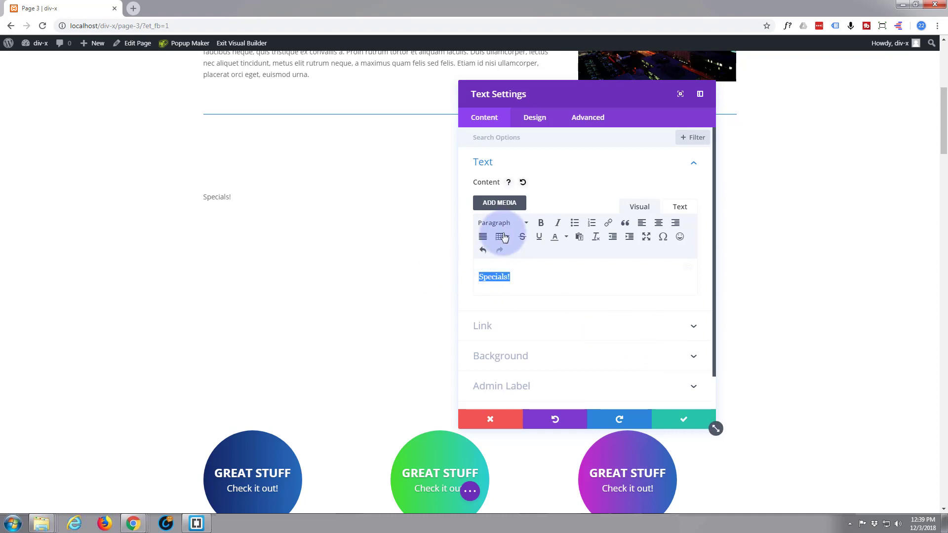
{"action": "left_click", "coordinate": [526, 224]}
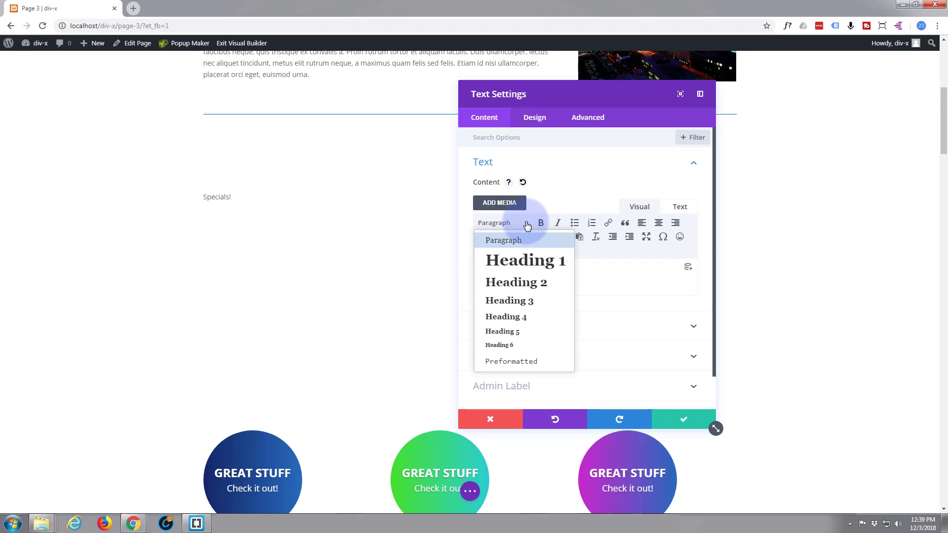
{"action": "left_click", "coordinate": [513, 302]}
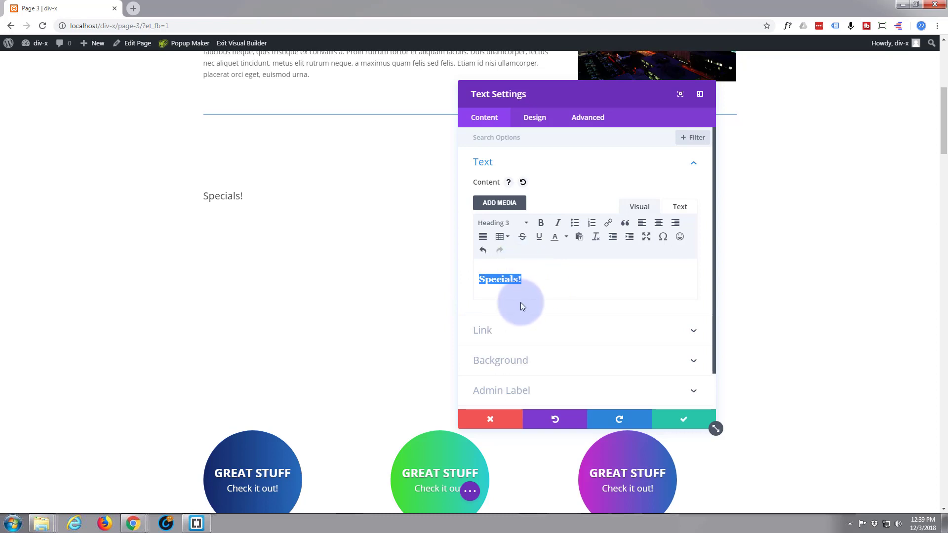
Give the "Specials!" text module a solid blue background colour from the preset swatches
{"action": "scroll", "coordinate": [543, 290], "scroll_direction": "down", "scroll_amount": 1}
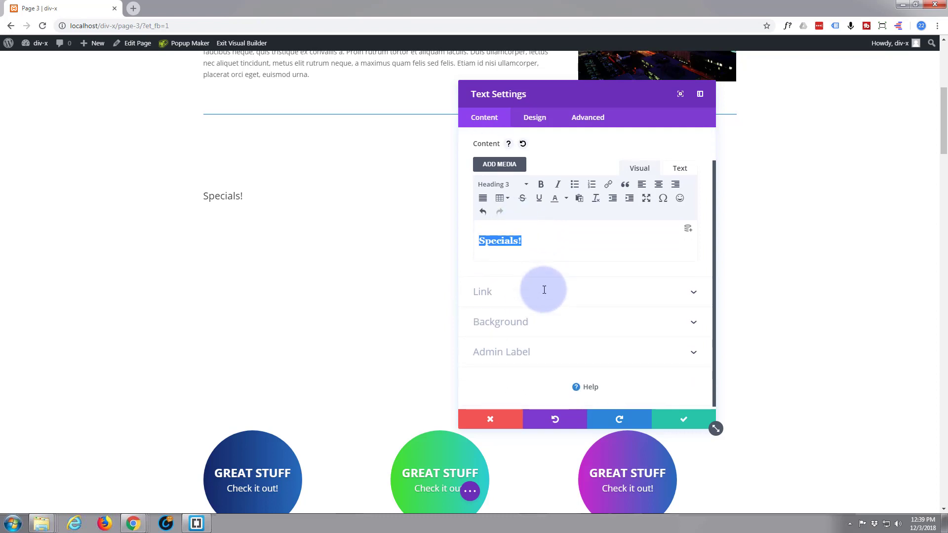
{"action": "left_click", "coordinate": [498, 320]}
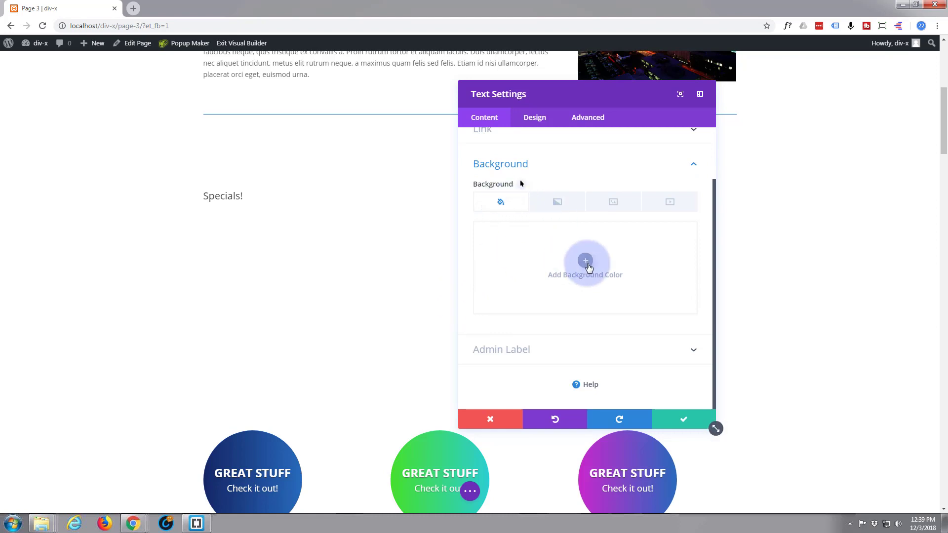
{"action": "left_click", "coordinate": [585, 261]}
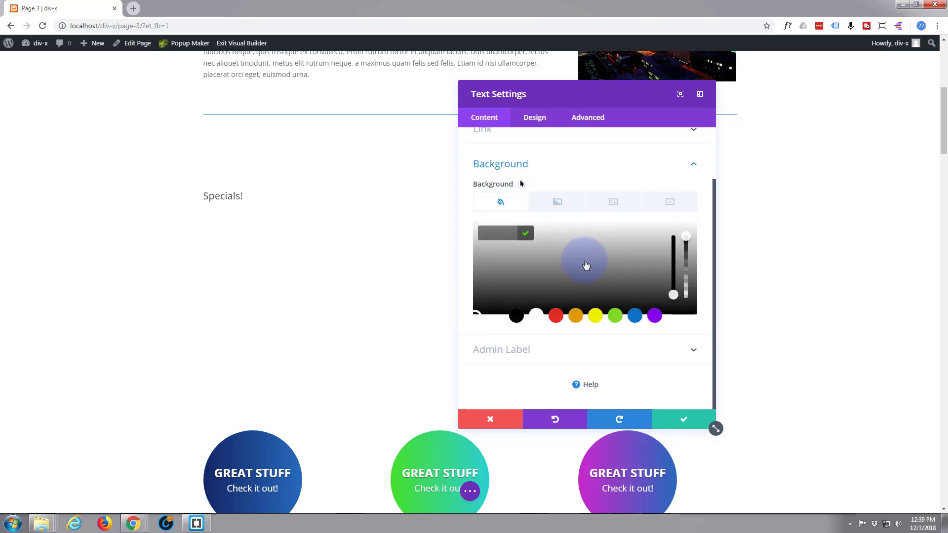
{"action": "left_click", "coordinate": [636, 317]}
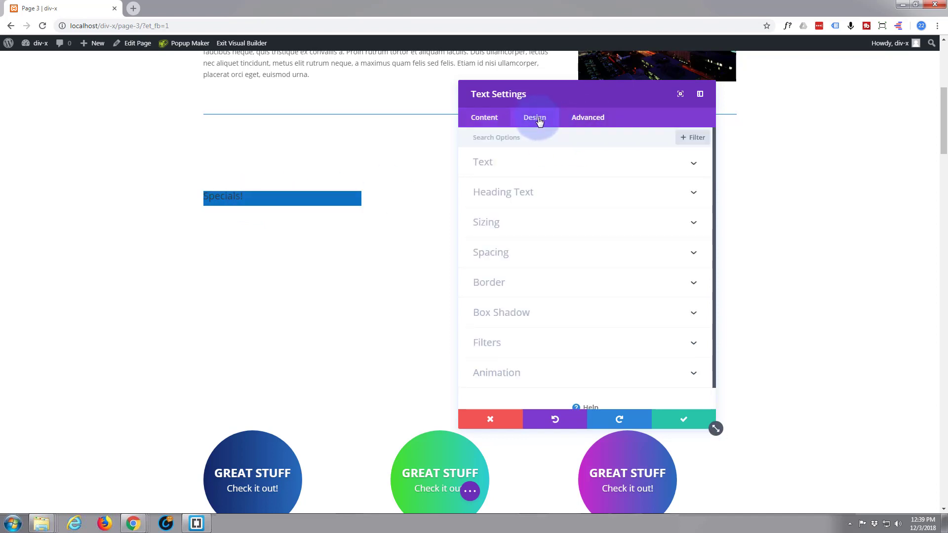
Centre the module's Heading 3 text and set its text colour to white
{"action": "left_click", "coordinate": [542, 195]}
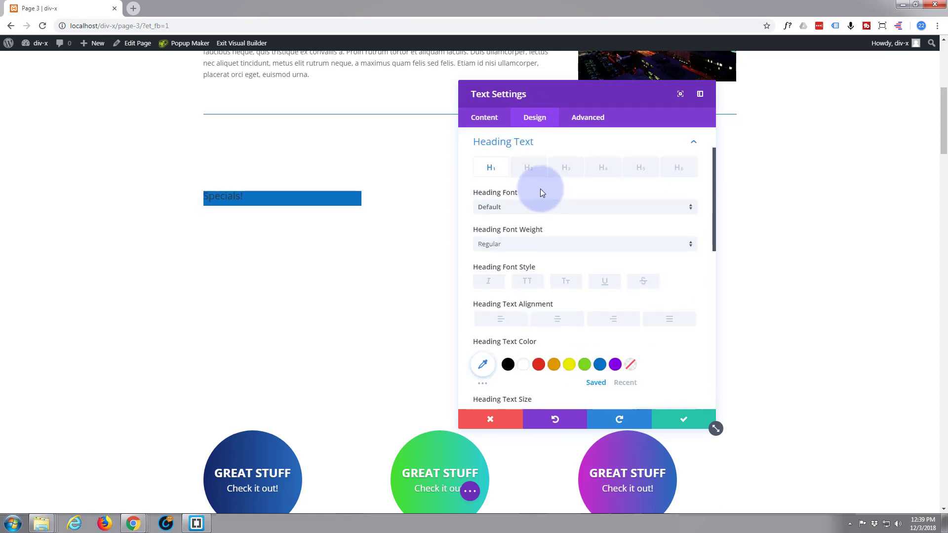
{"action": "left_click", "coordinate": [565, 169]}
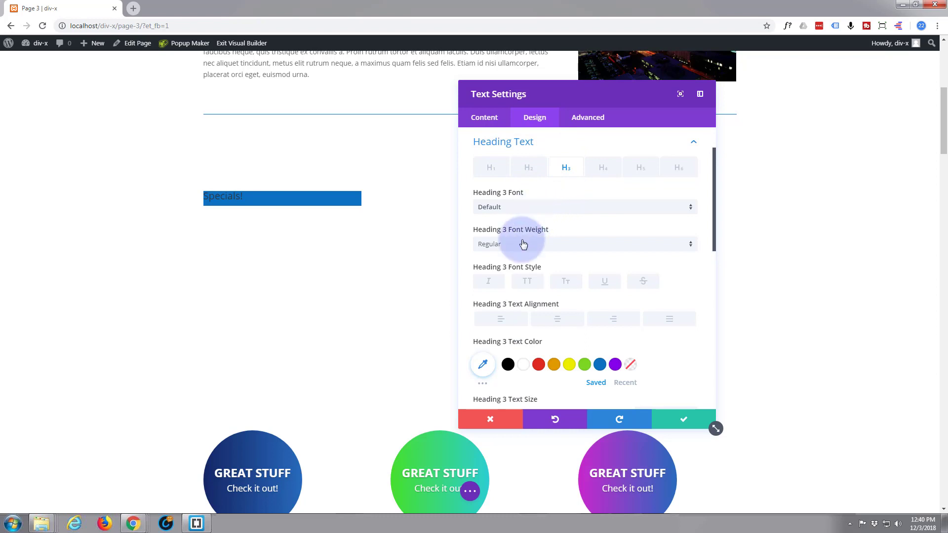
{"action": "scroll", "coordinate": [517, 242], "scroll_direction": "down", "scroll_amount": 1}
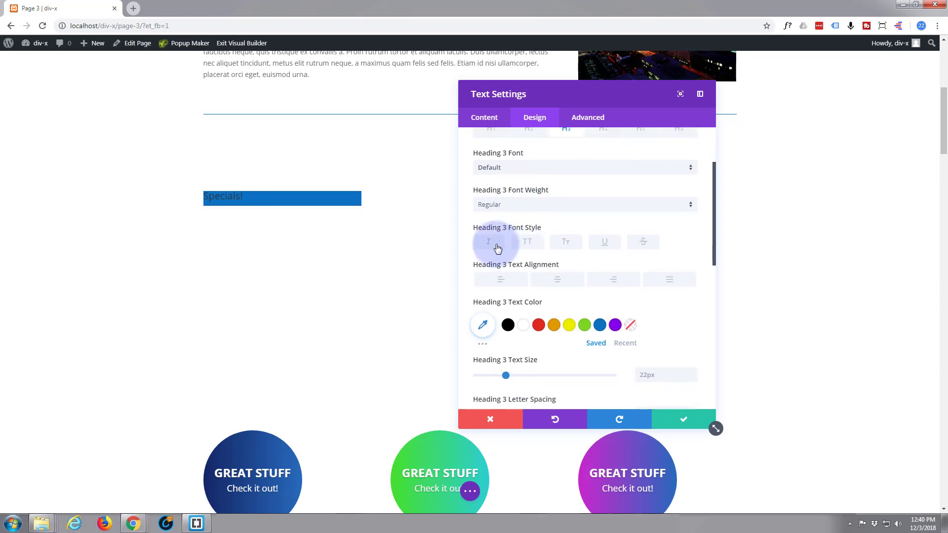
{"action": "left_click", "coordinate": [553, 285]}
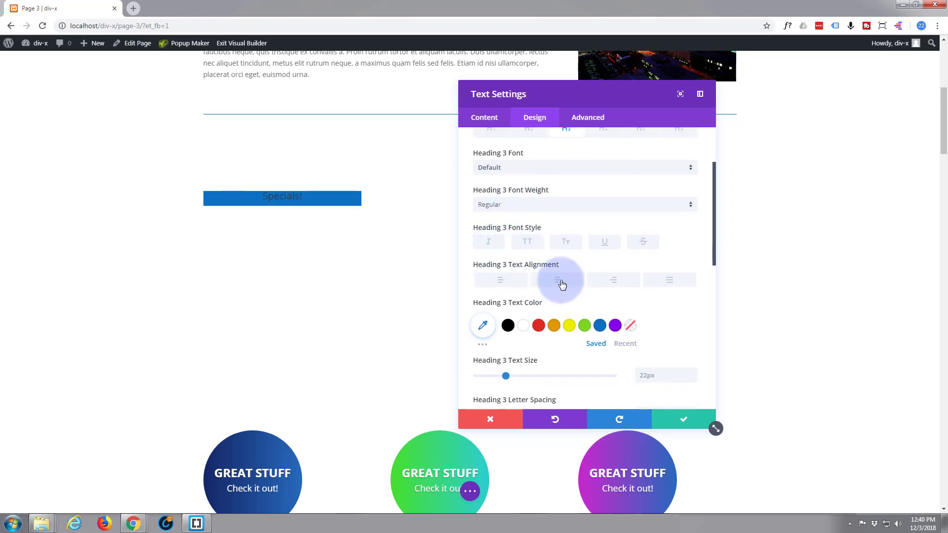
{"action": "left_click", "coordinate": [524, 331]}
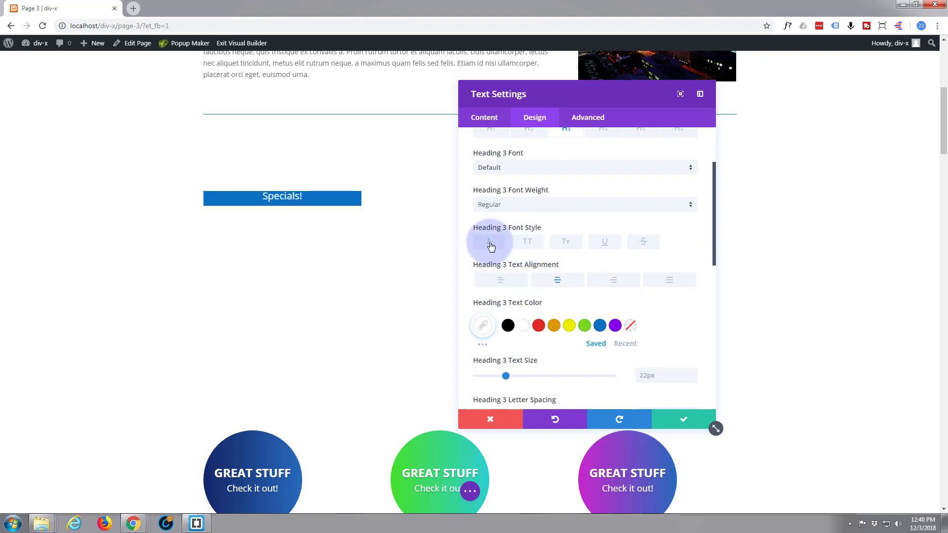
Try the uppercase, small caps, underline and strikethrough font styles on the Heading 3 text and clear them again
{"action": "left_click", "coordinate": [525, 242]}
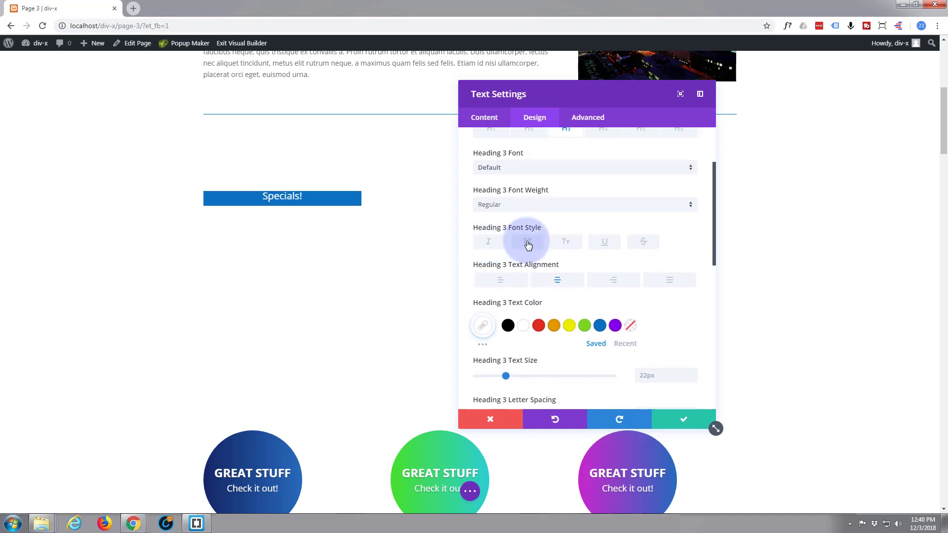
{"action": "left_click", "coordinate": [565, 243]}
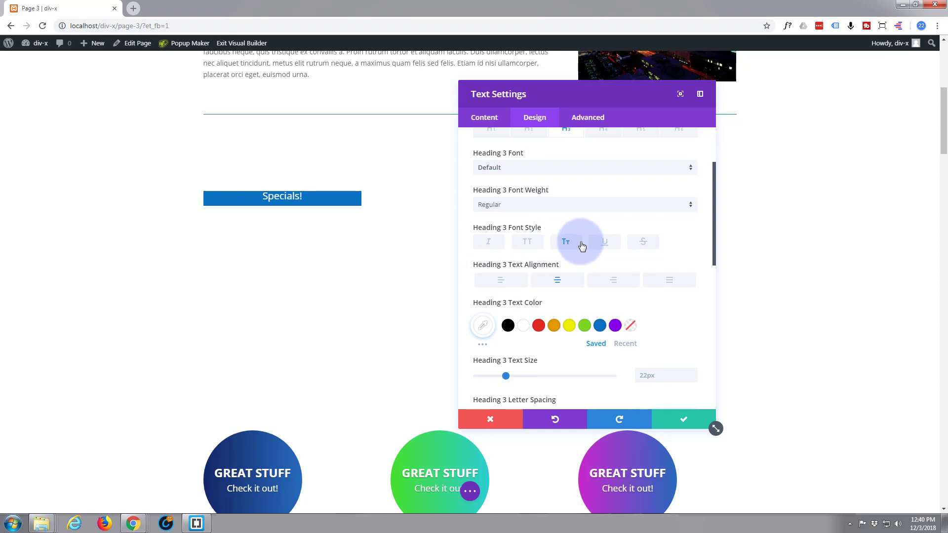
{"action": "left_click", "coordinate": [606, 244]}
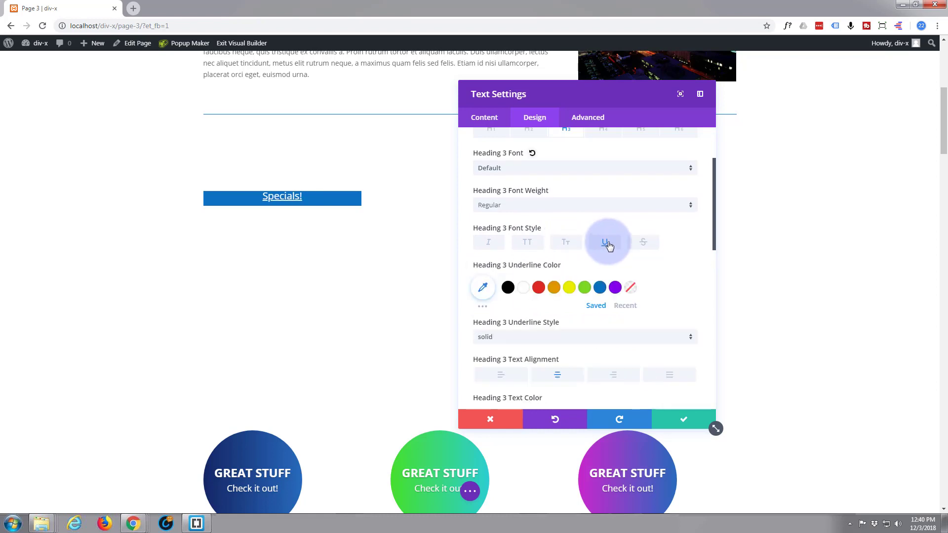
{"action": "left_click", "coordinate": [642, 243]}
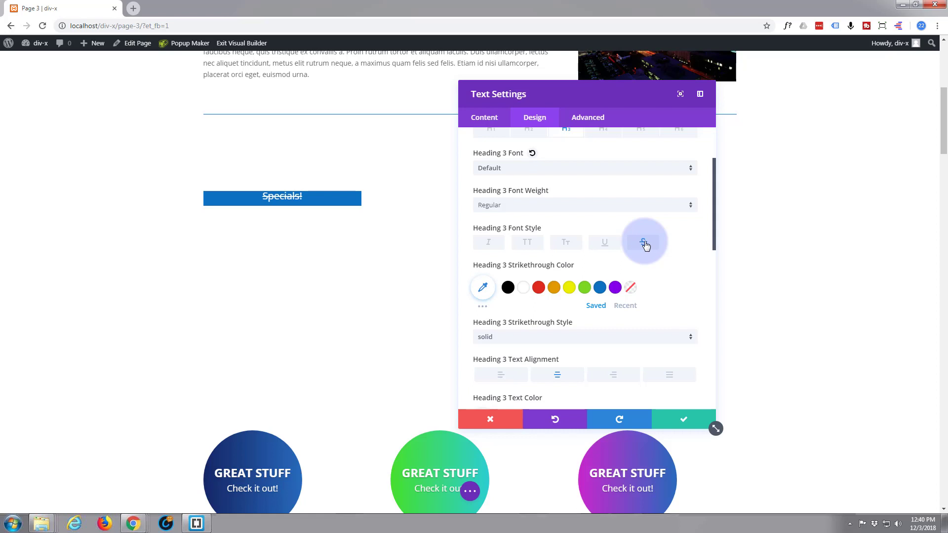
{"action": "left_click", "coordinate": [645, 244]}
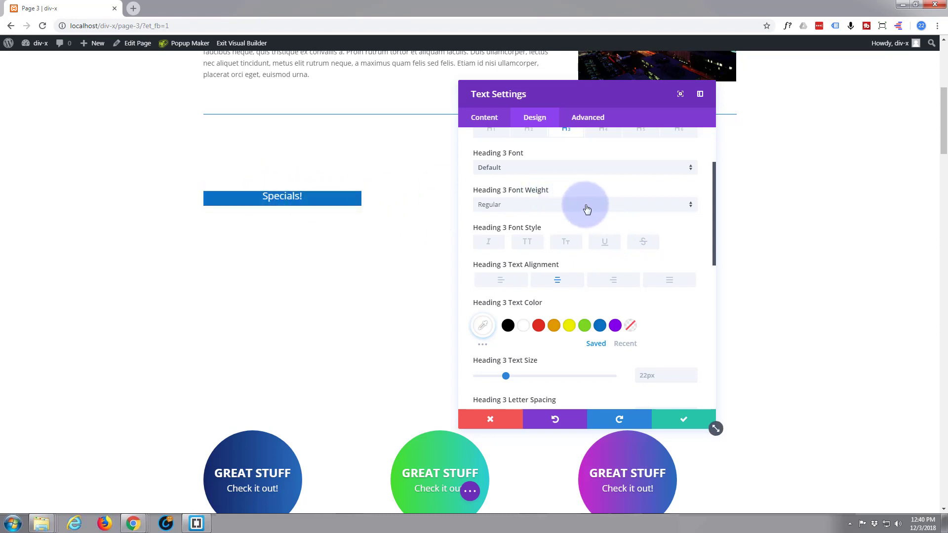
Set the text module's custom padding to a linked 25px for top and bottom and a linked 30px for left and right
{"action": "scroll", "coordinate": [587, 209], "scroll_direction": "down", "scroll_amount": 4}
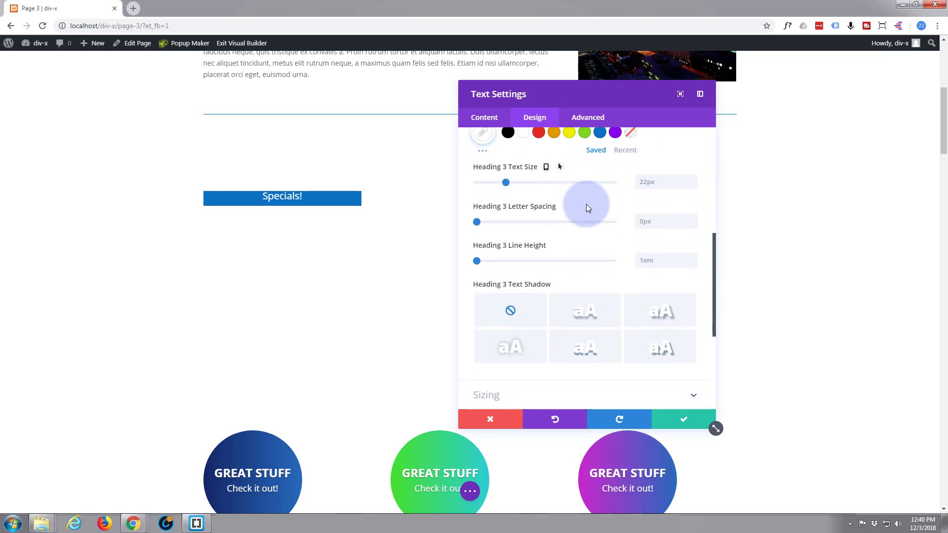
{"action": "scroll", "coordinate": [586, 207], "scroll_direction": "down", "scroll_amount": 3}
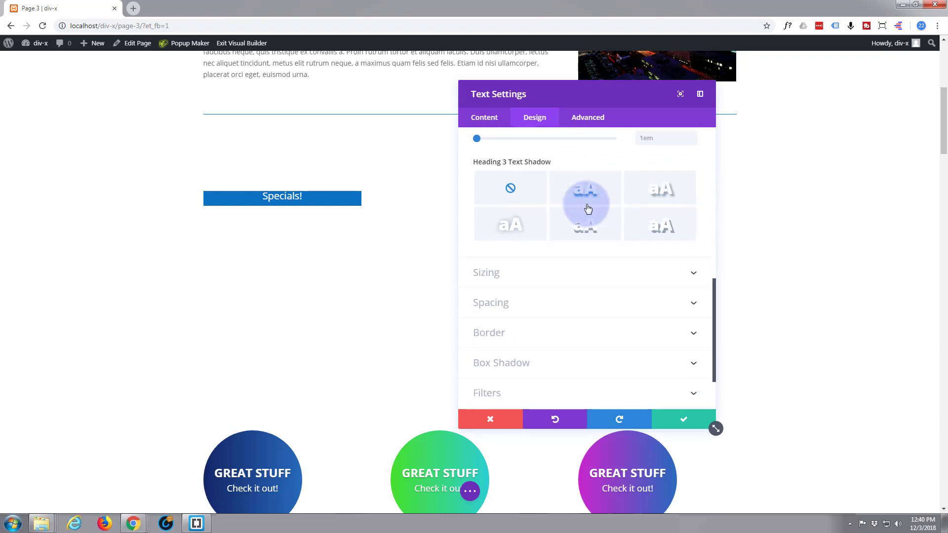
{"action": "scroll", "coordinate": [586, 207], "scroll_direction": "down", "scroll_amount": 2}
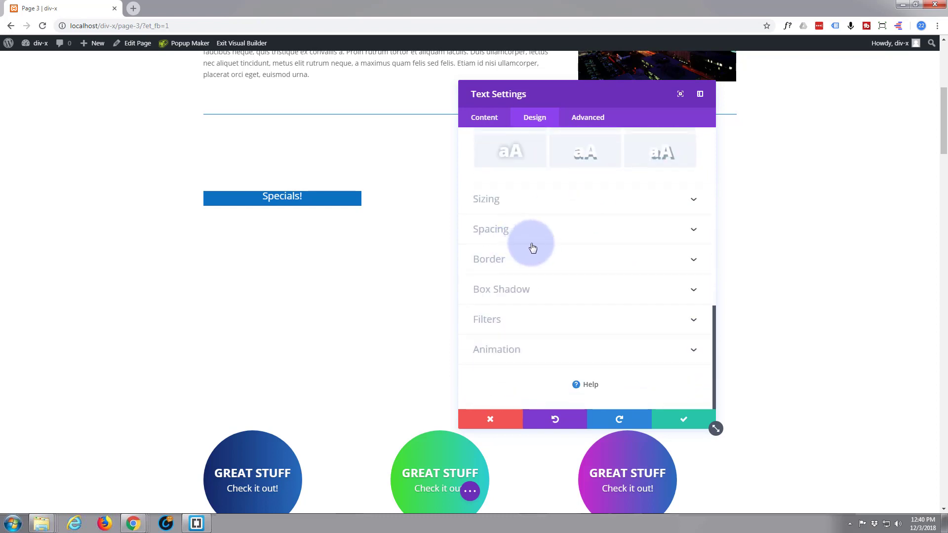
{"action": "left_click", "coordinate": [554, 231]}
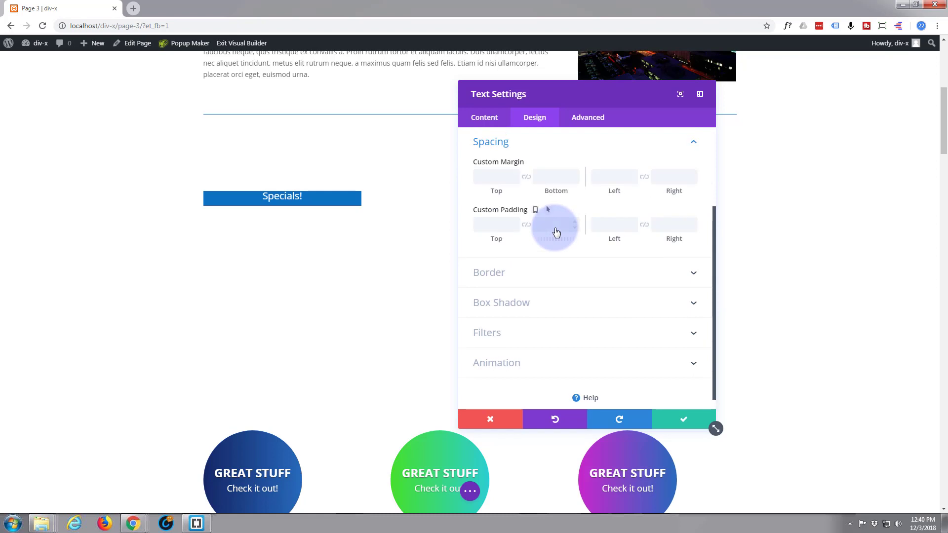
{"action": "left_click", "coordinate": [503, 225]}
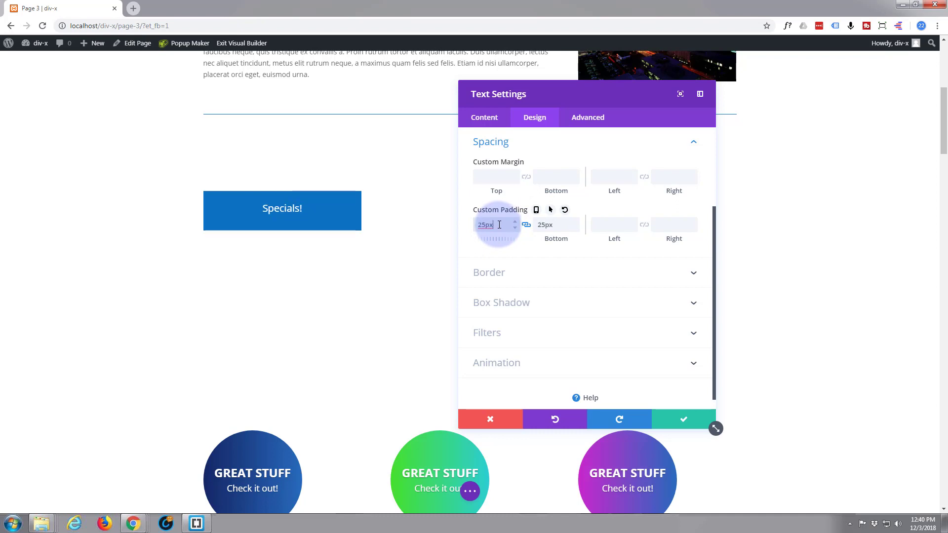
{"action": "left_click", "coordinate": [615, 227]}
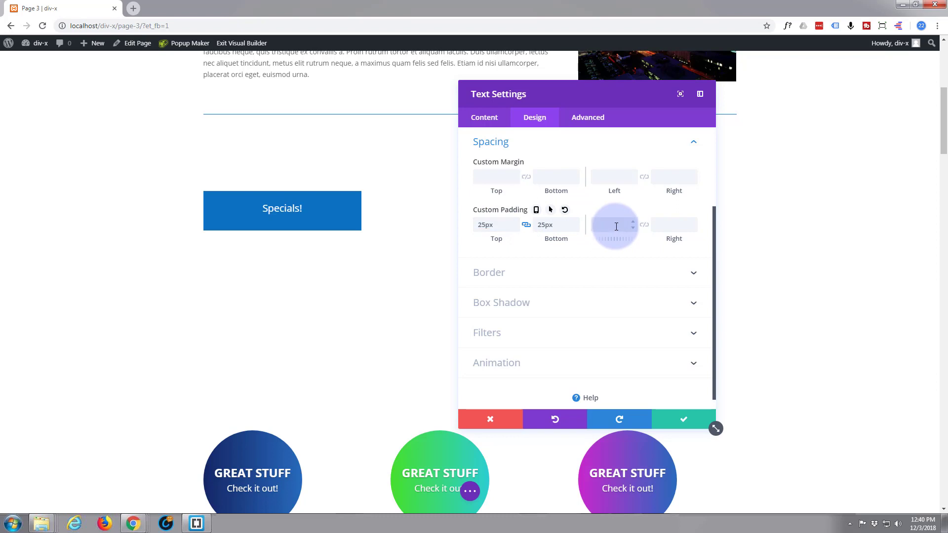
{"action": "type", "text": "30"}
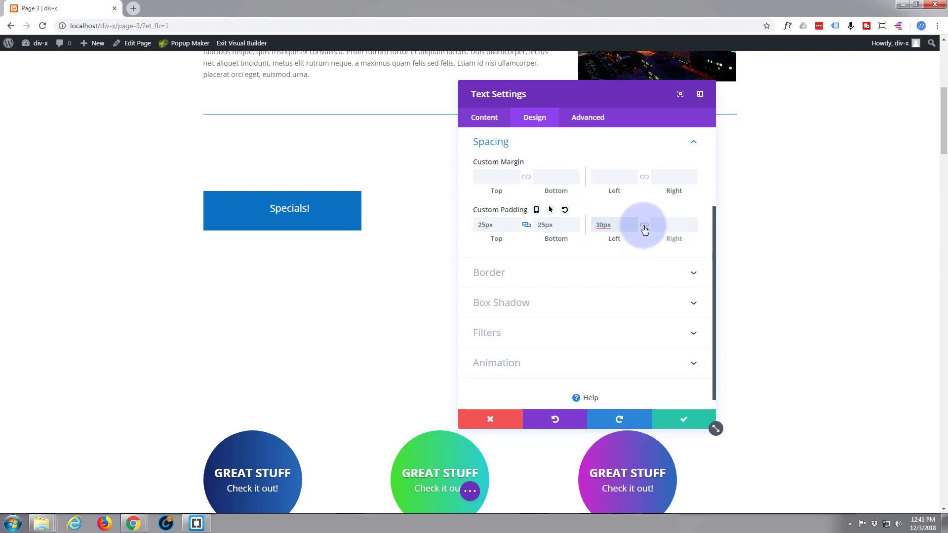
{"action": "left_click", "coordinate": [644, 227]}
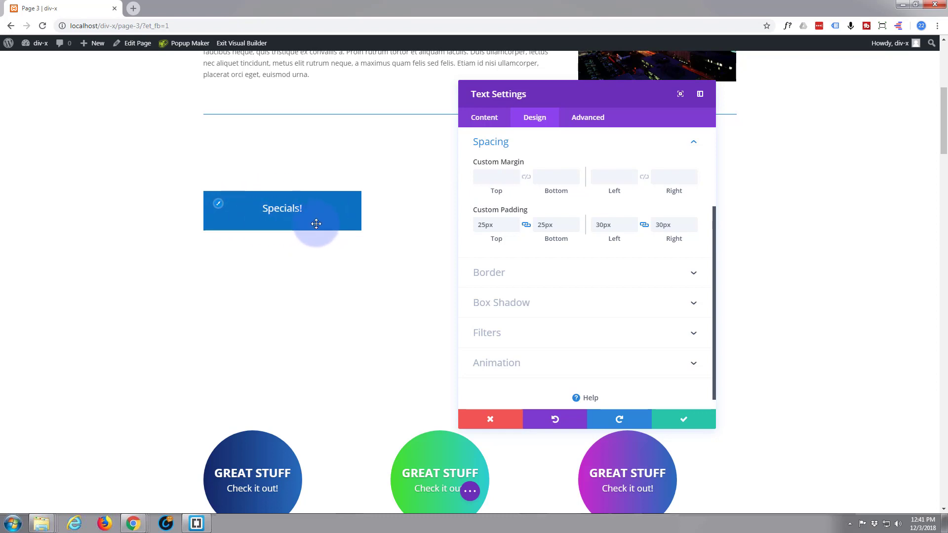
Add the custom CSS "width:200px" to the main element of the "Specials!" text module
{"action": "left_click", "coordinate": [591, 118]}
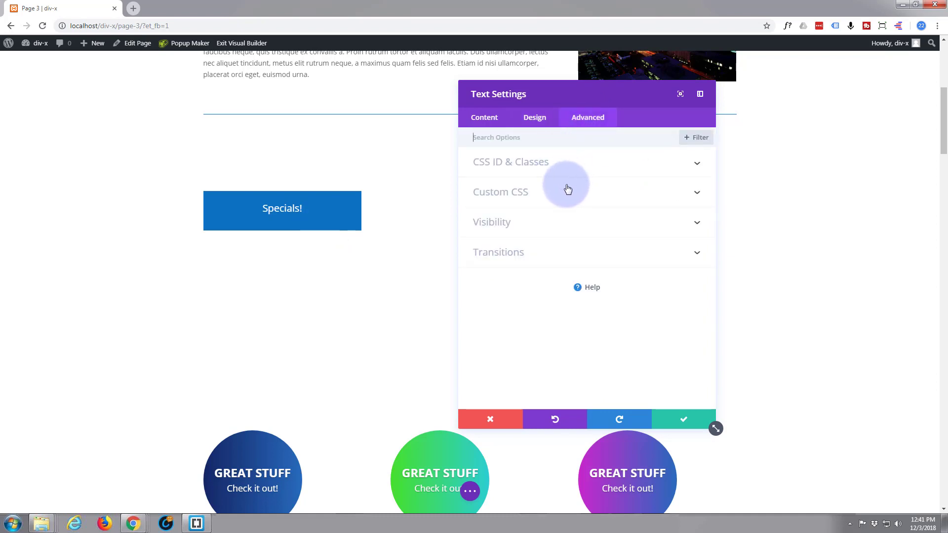
{"action": "left_click", "coordinate": [528, 195]}
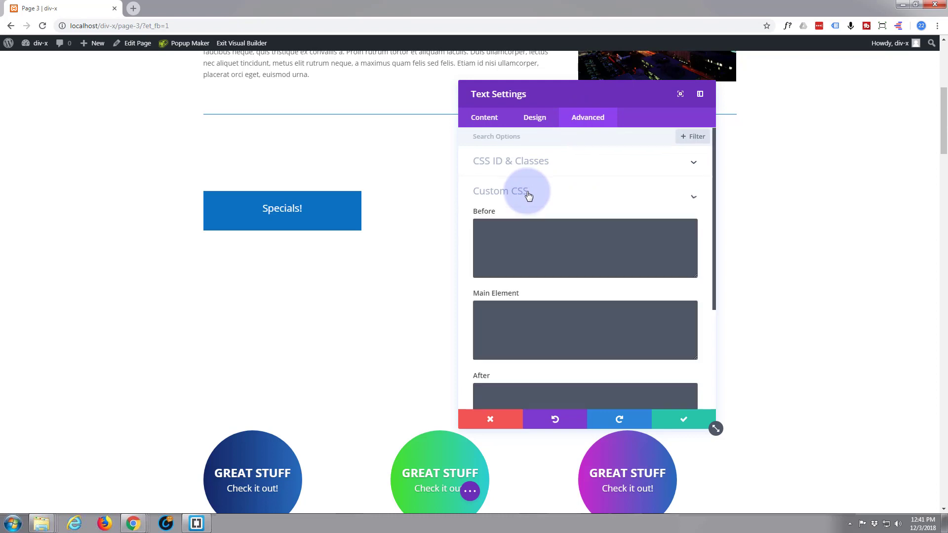
{"action": "left_click", "coordinate": [492, 260]}
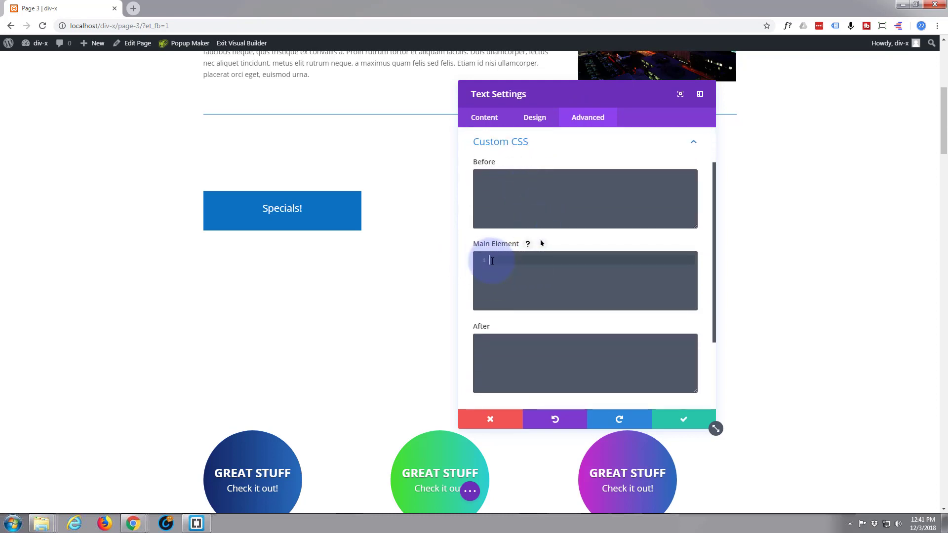
{"action": "type", "text": "width"}
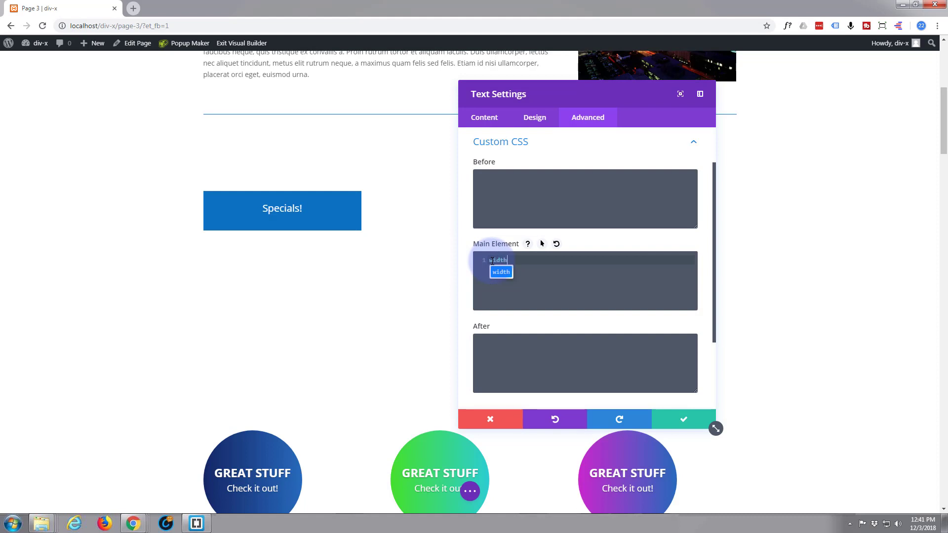
{"action": "type", "text": ":200px"}
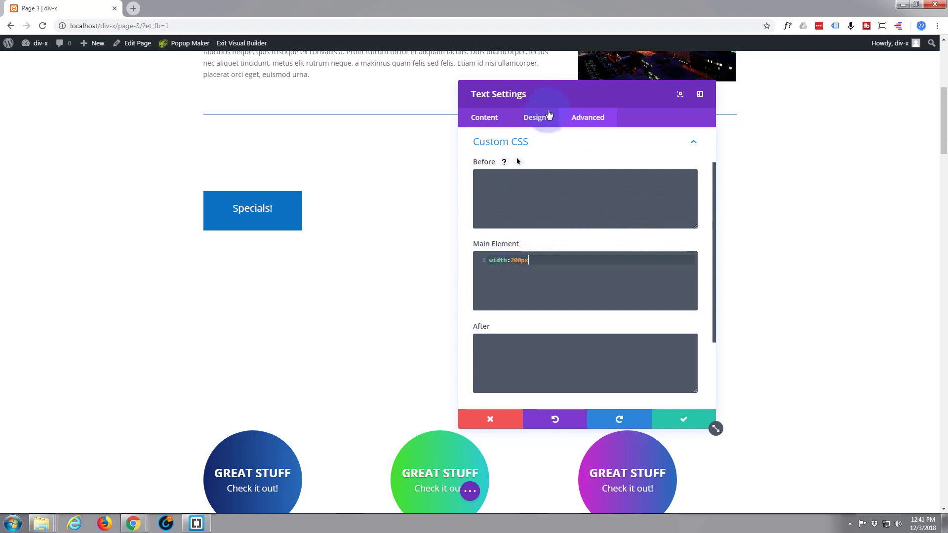
Round all four corners of the "Specials!" module's border, trying 20px first and settling on 50px
{"action": "left_click", "coordinate": [537, 122]}
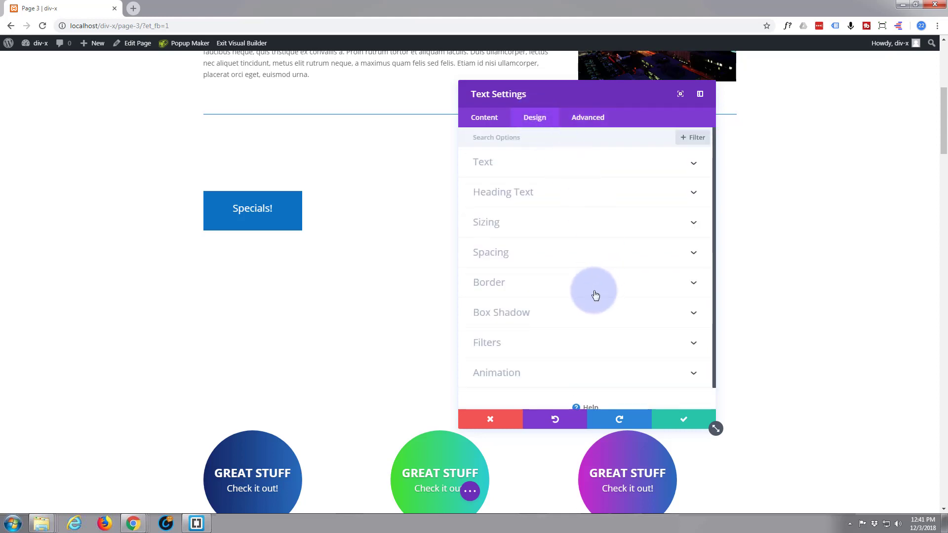
{"action": "left_click", "coordinate": [542, 290]}
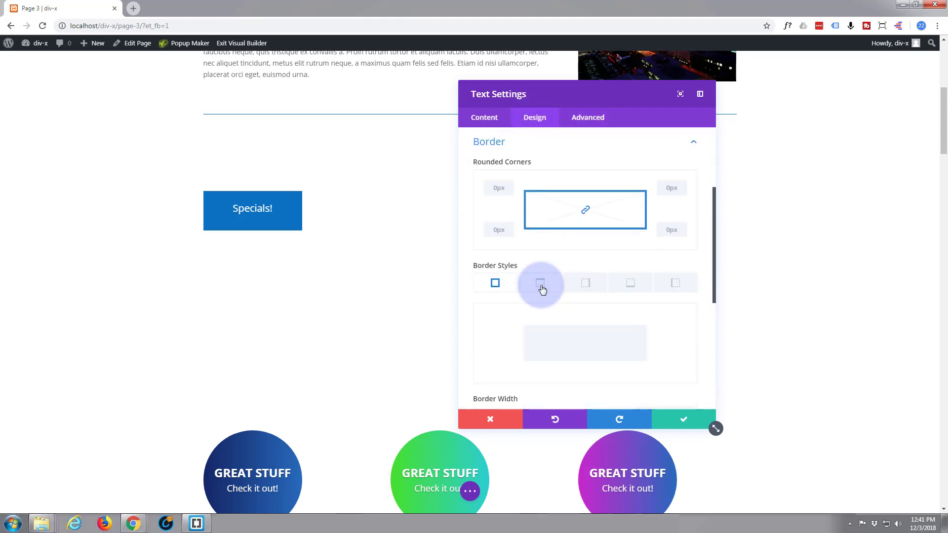
{"action": "left_click", "coordinate": [493, 185]}
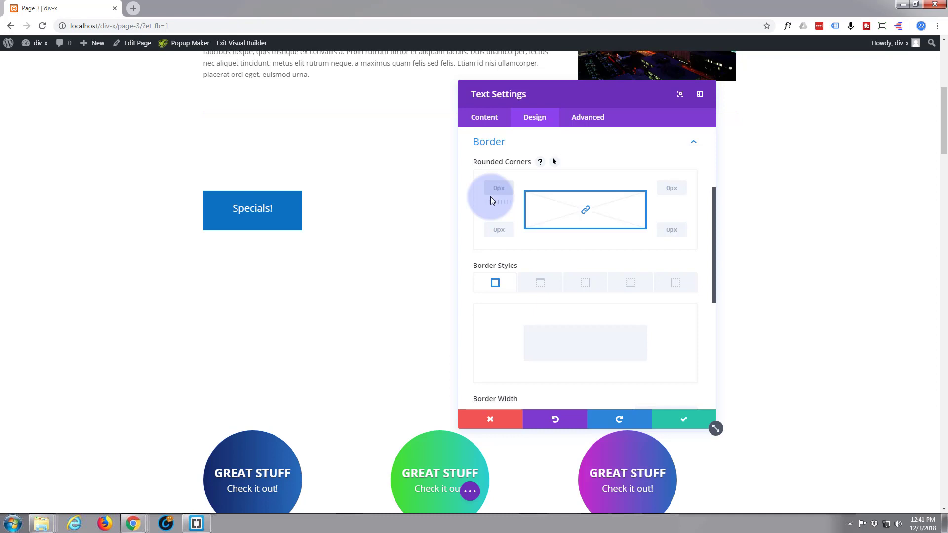
{"action": "type", "text": "20px"}
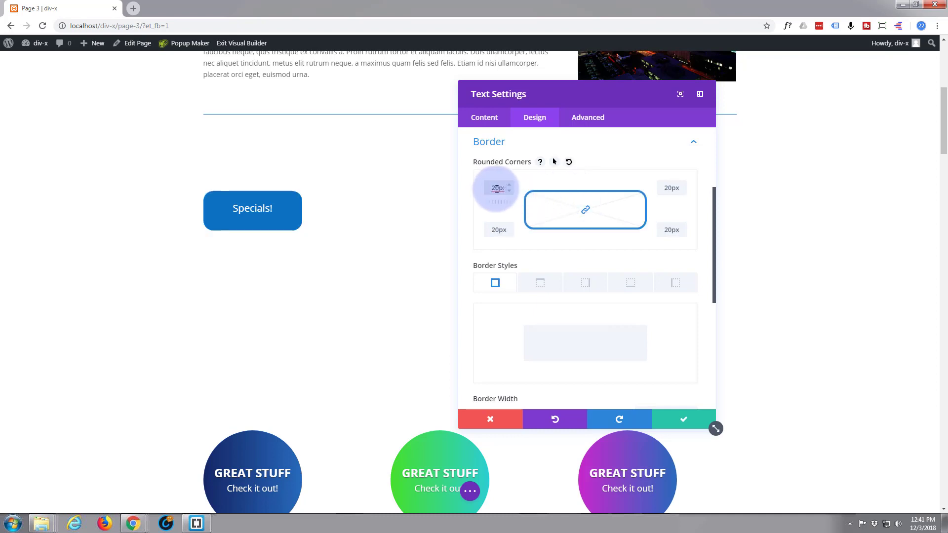
{"action": "left_click_drag", "start_coordinate": [491, 189], "coordinate": [499, 188]}
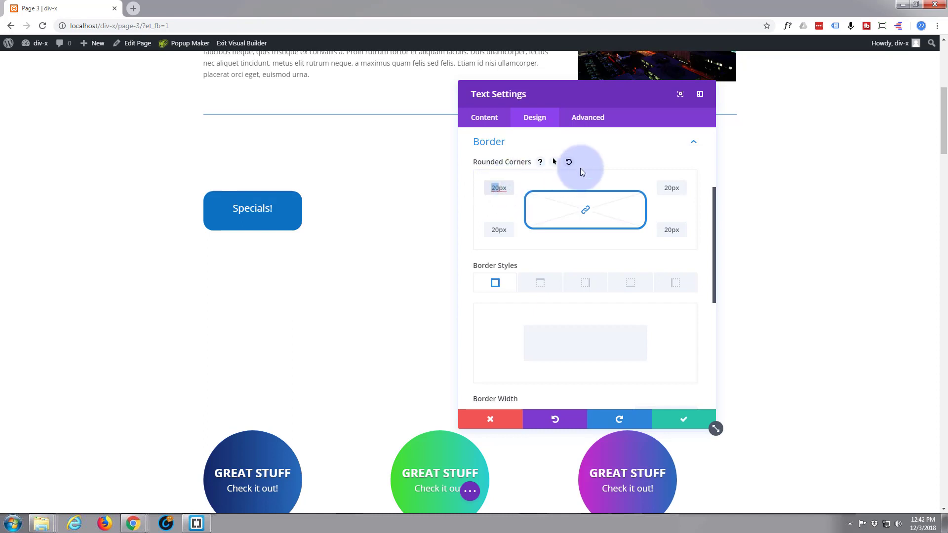
{"action": "type", "text": "50"}
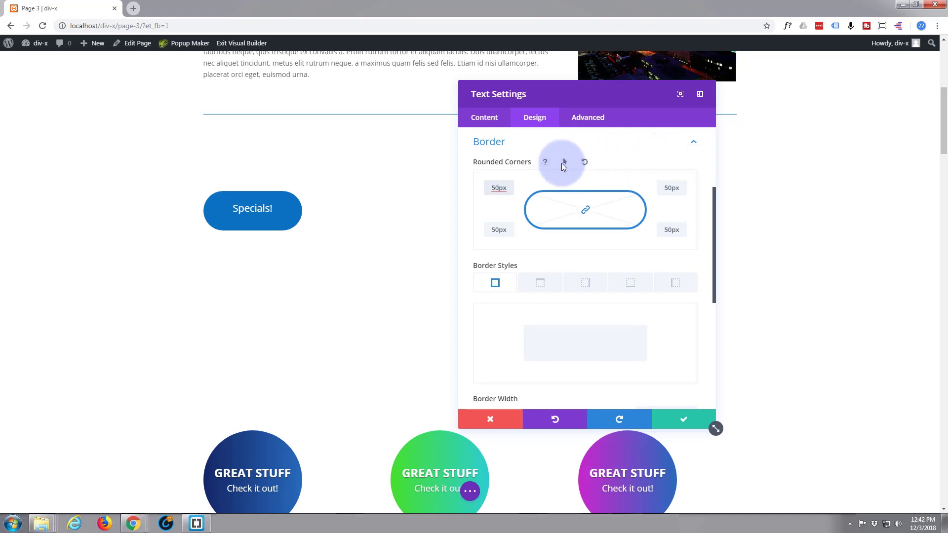
Set the "Specials!" module's link URL to "#specials" and its link target to In The Same Window
{"action": "left_click", "coordinate": [493, 122]}
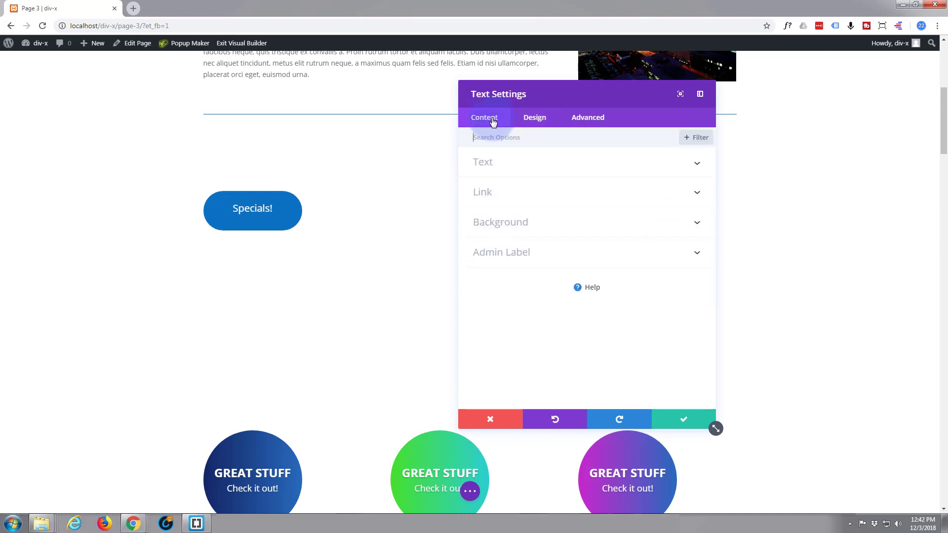
{"action": "left_click", "coordinate": [493, 200]}
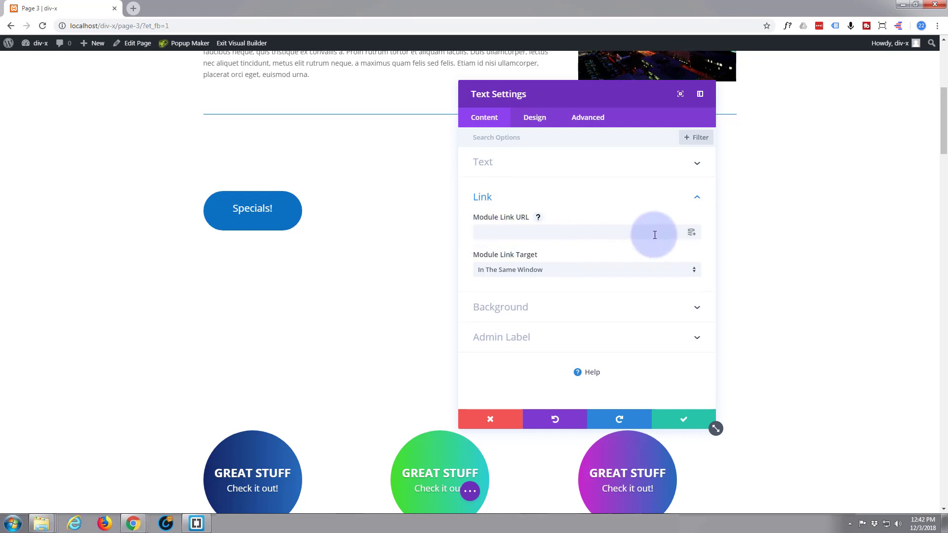
{"action": "left_click", "coordinate": [684, 275]}
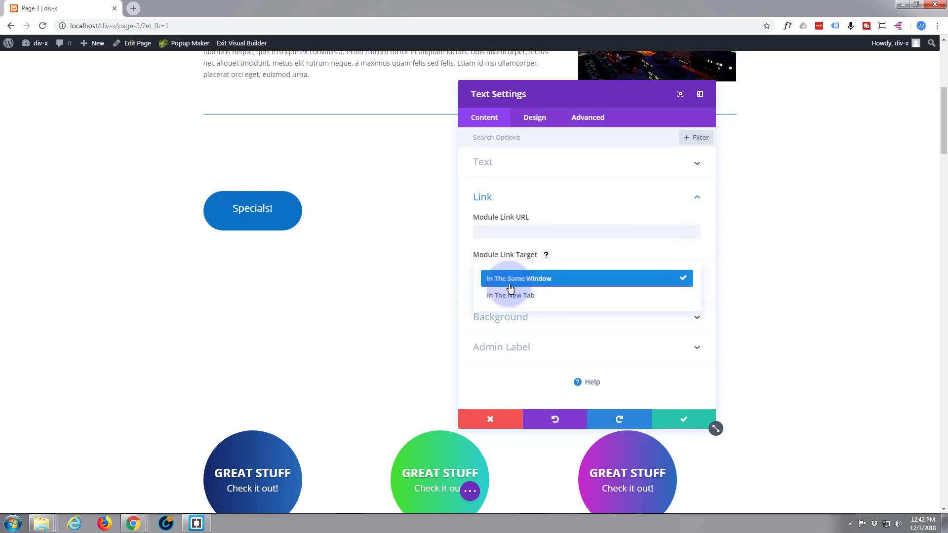
{"action": "left_click", "coordinate": [510, 279]}
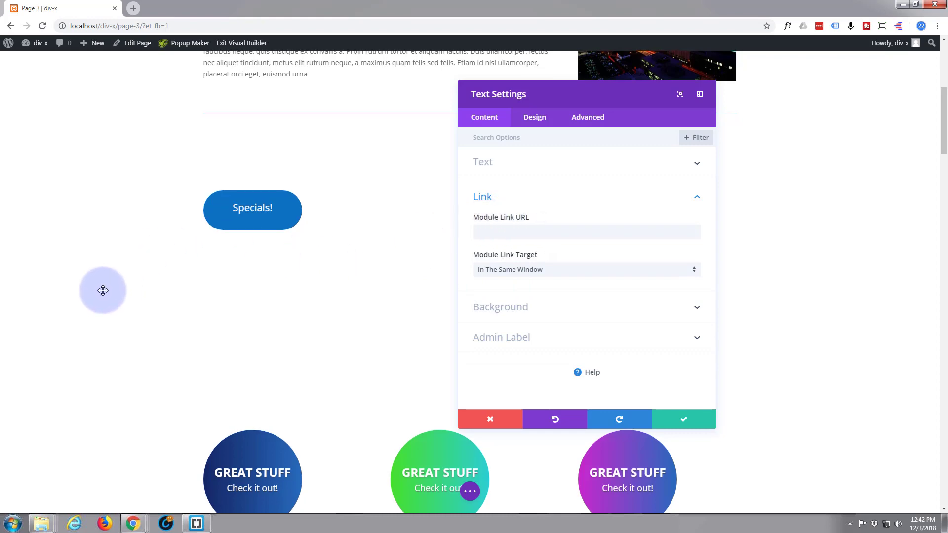
{"action": "scroll", "coordinate": [101, 291], "scroll_direction": "down", "scroll_amount": 5}
{"action": "scroll", "coordinate": [99, 292], "scroll_direction": "down", "scroll_amount": 12}
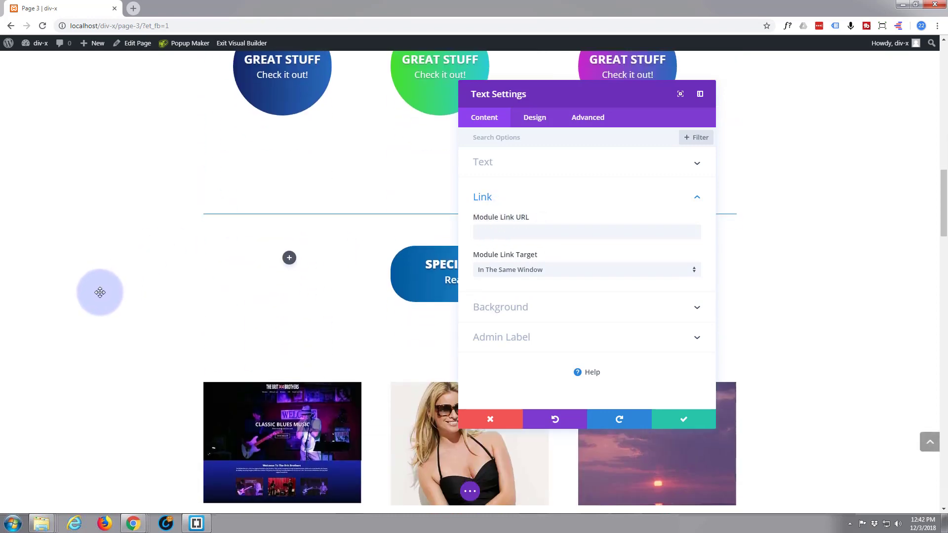
{"action": "scroll", "coordinate": [99, 293], "scroll_direction": "down", "scroll_amount": 6}
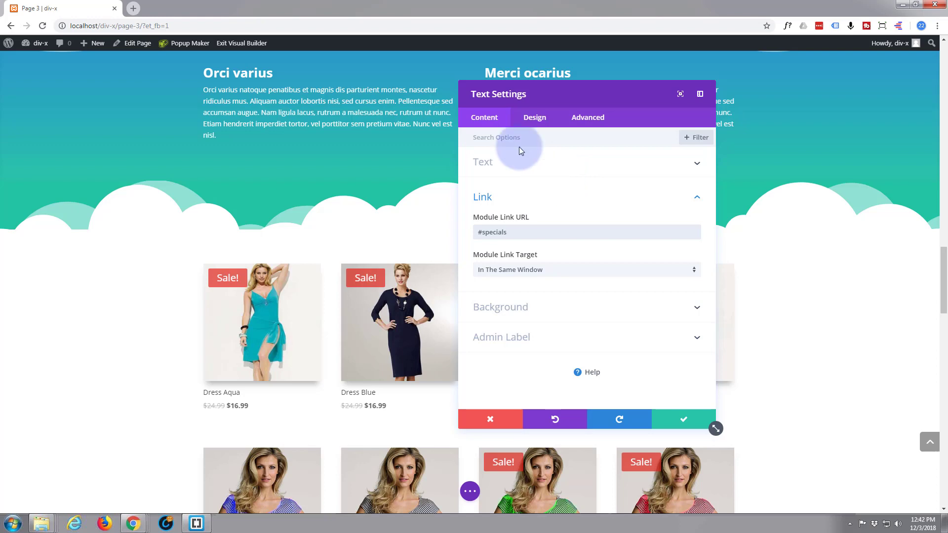
Save the "Specials!" text module, give the product section the CSS ID "specials", and save the section settings
{"action": "left_click", "coordinate": [688, 427]}
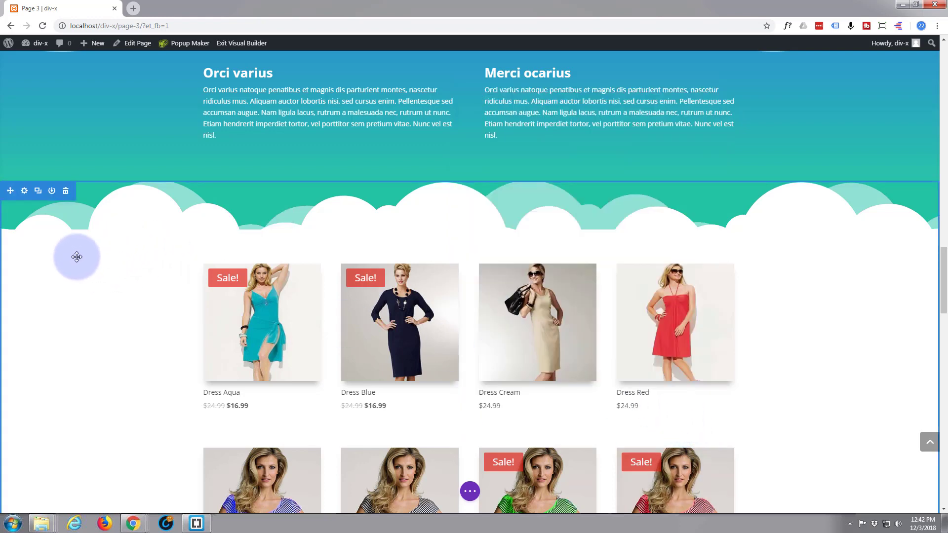
{"action": "left_click", "coordinate": [25, 196]}
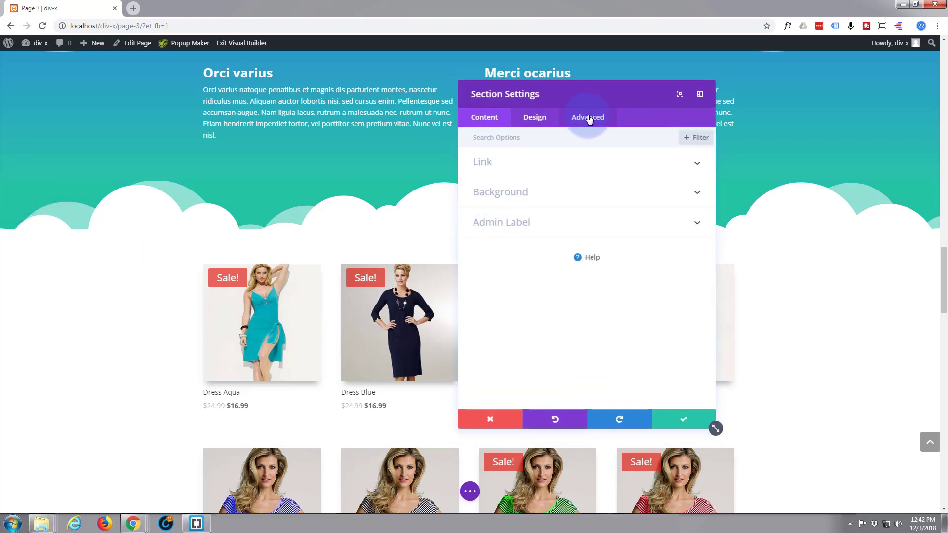
{"action": "left_click", "coordinate": [588, 119]}
{"action": "left_click", "coordinate": [538, 165]}
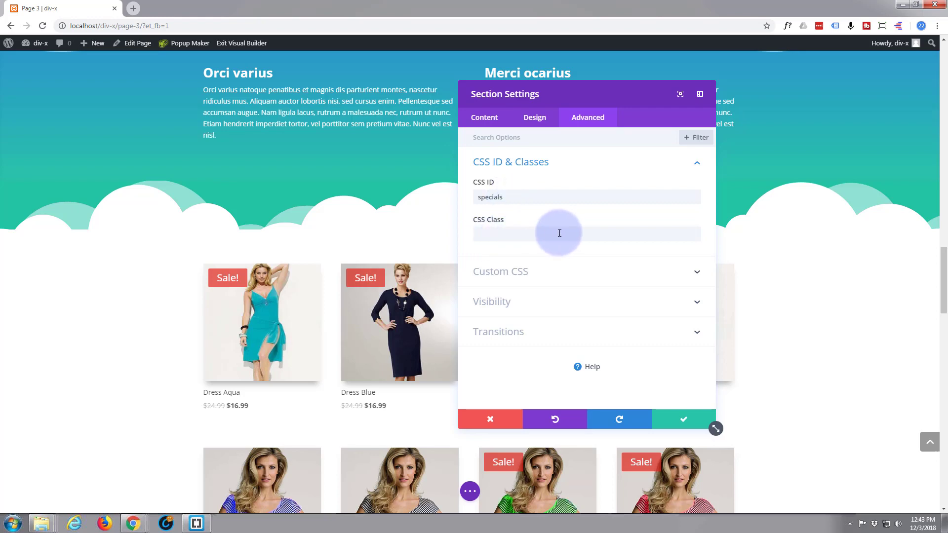
{"action": "left_click", "coordinate": [674, 420]}
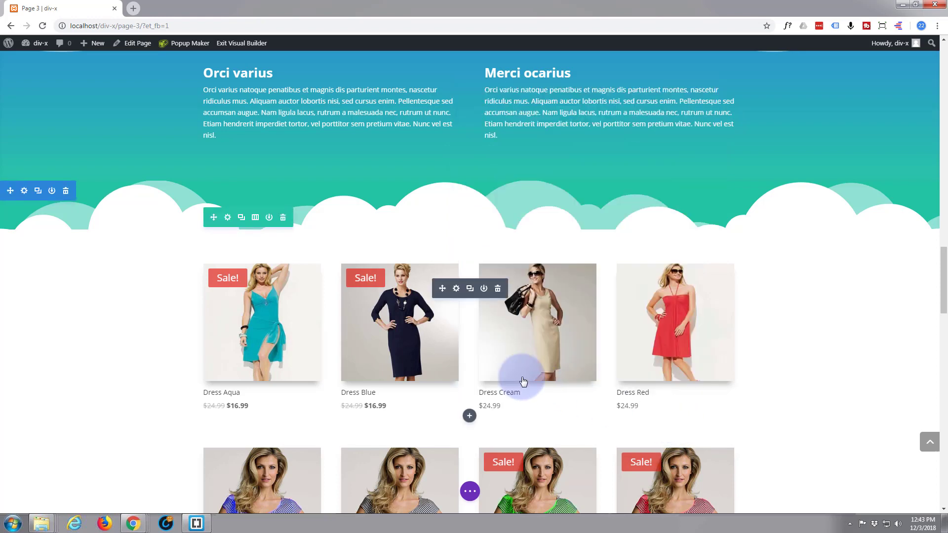
Enable hover styling for the "Specials!" module's background and set its hover color to the green #7cda24
{"action": "scroll", "coordinate": [521, 380], "scroll_direction": "up", "scroll_amount": 10}
{"action": "scroll", "coordinate": [521, 375], "scroll_direction": "up", "scroll_amount": 15}
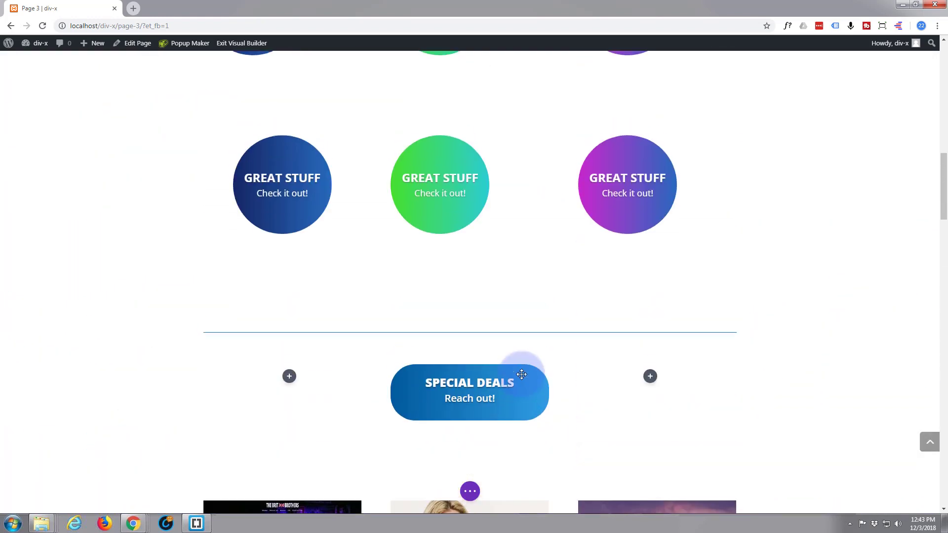
{"action": "scroll", "coordinate": [521, 375], "scroll_direction": "up", "scroll_amount": 2}
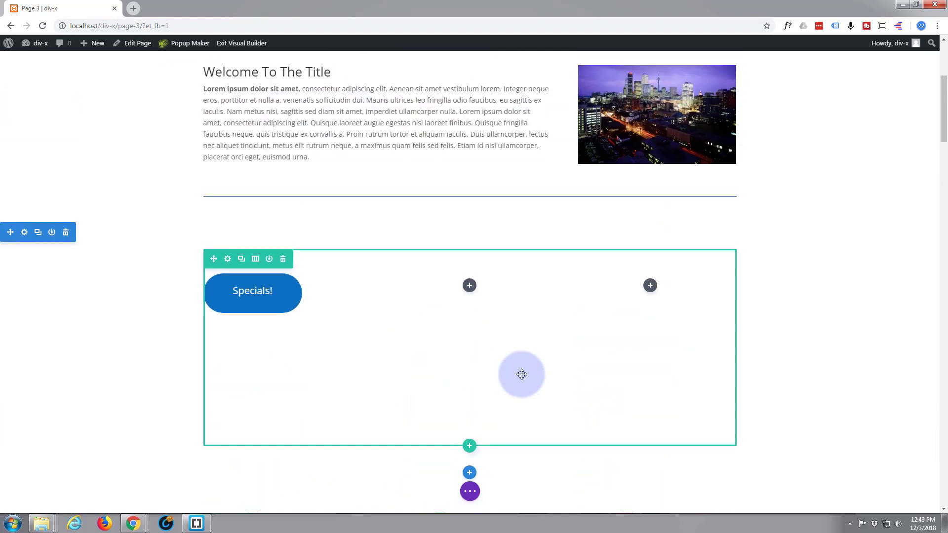
{"action": "scroll", "coordinate": [521, 373], "scroll_direction": "down", "scroll_amount": 2}
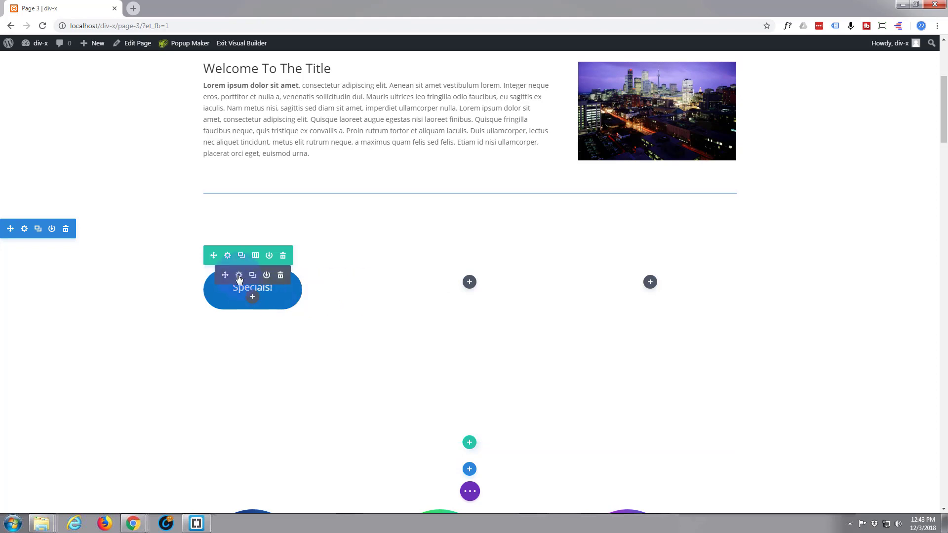
{"action": "left_click", "coordinate": [239, 275]}
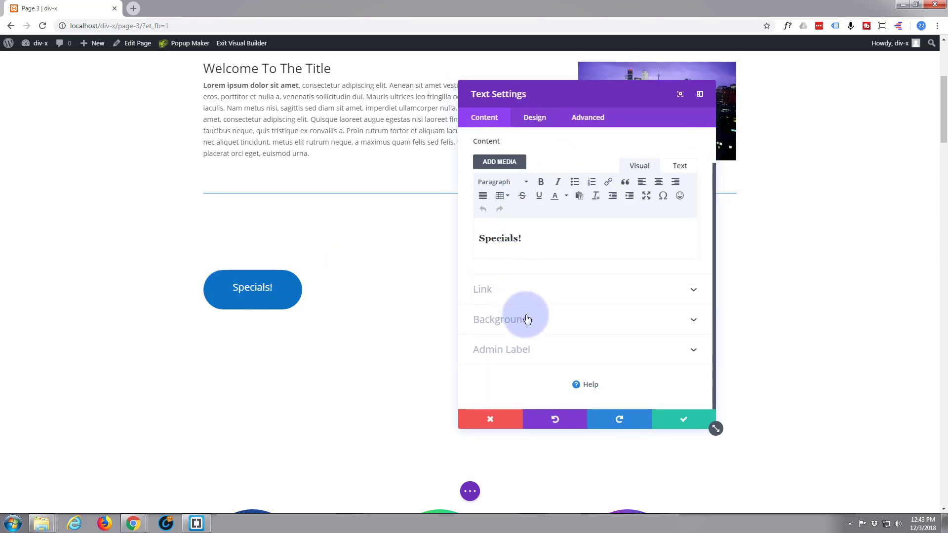
{"action": "left_click", "coordinate": [525, 319]}
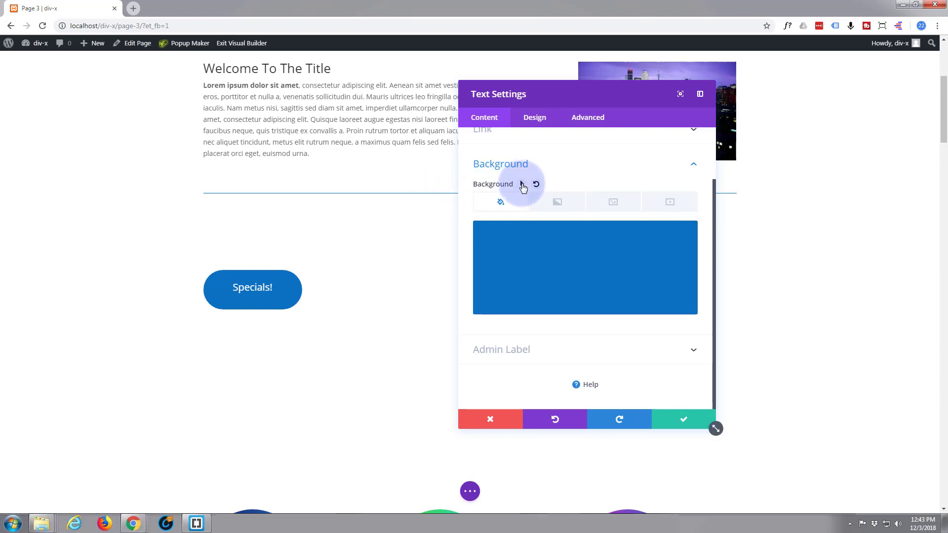
{"action": "left_click", "coordinate": [522, 185]}
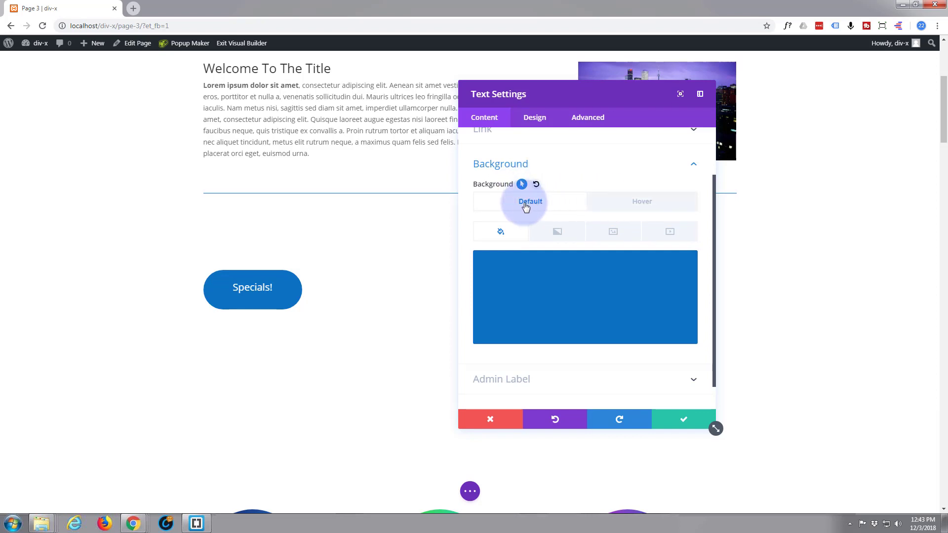
{"action": "left_click", "coordinate": [644, 206]}
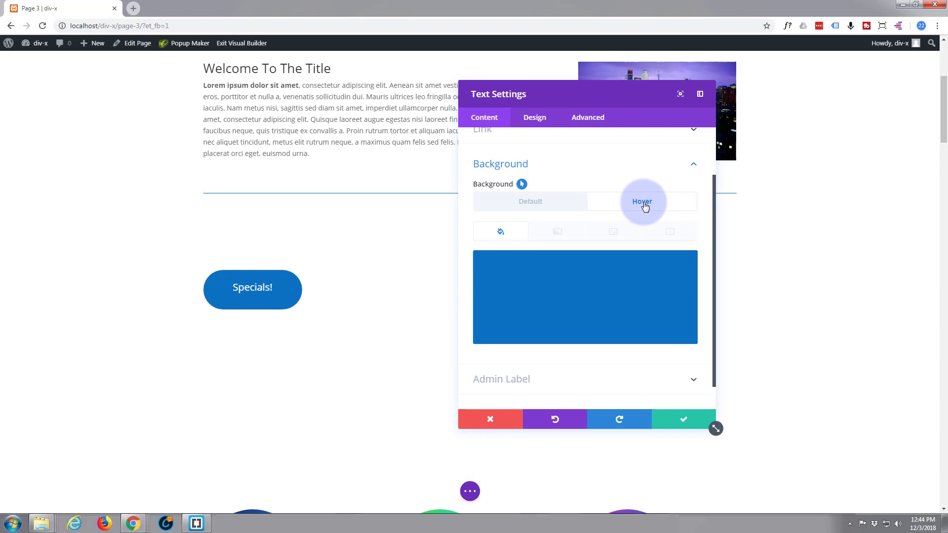
{"action": "left_click", "coordinate": [521, 291]}
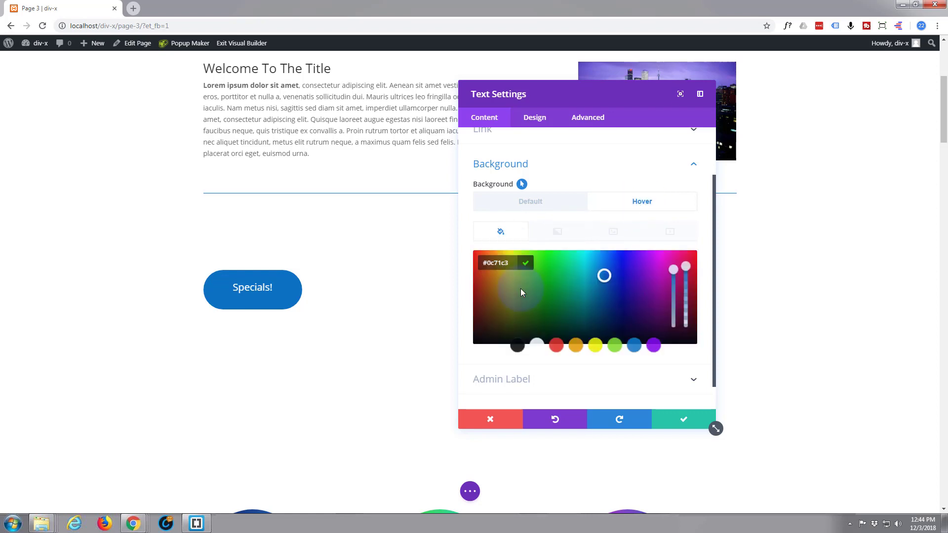
{"action": "left_click", "coordinate": [615, 347]}
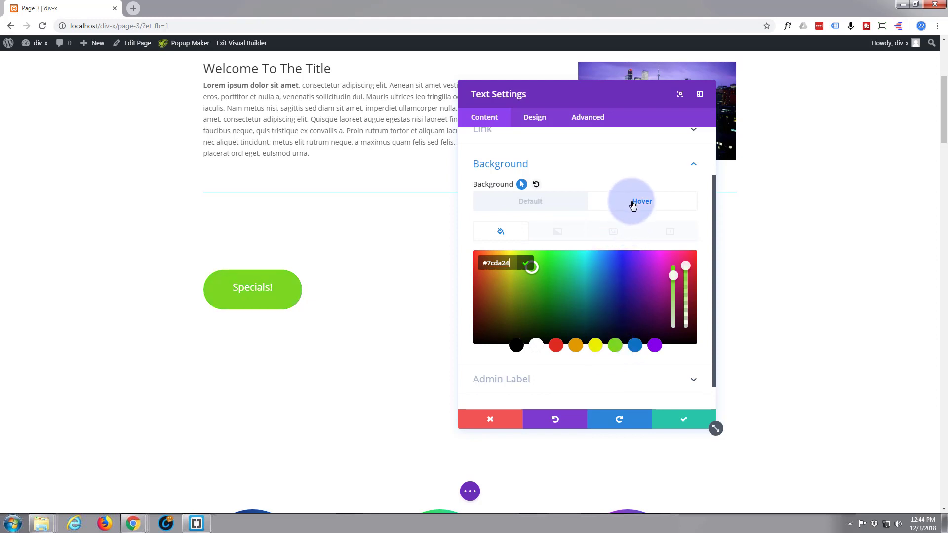
{"action": "left_click", "coordinate": [533, 205]}
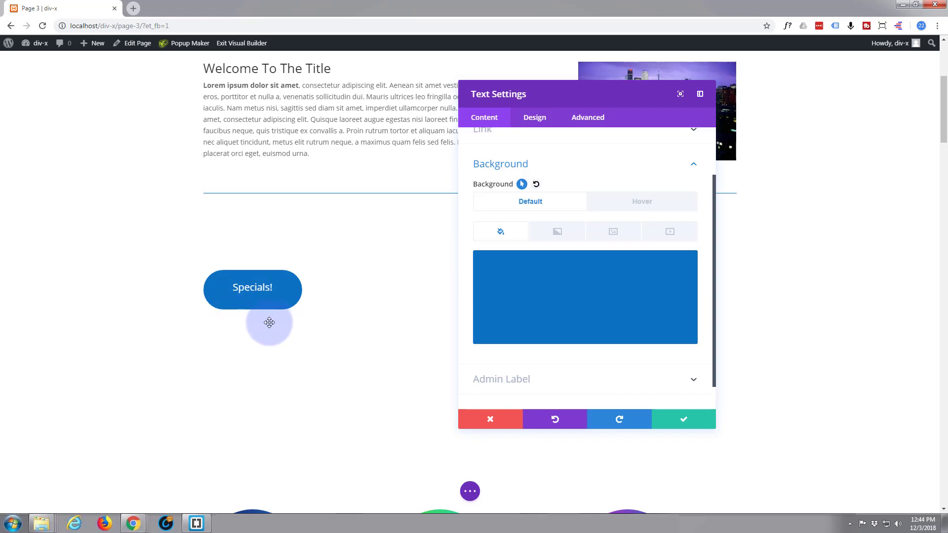
{"action": "left_click", "coordinate": [543, 121]}
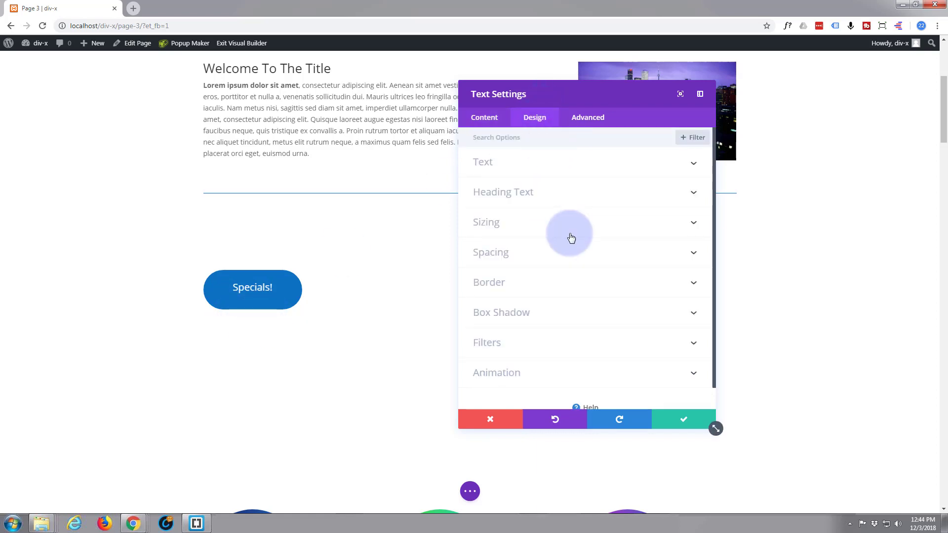
{"action": "scroll", "coordinate": [570, 232], "scroll_direction": "down", "scroll_amount": 1}
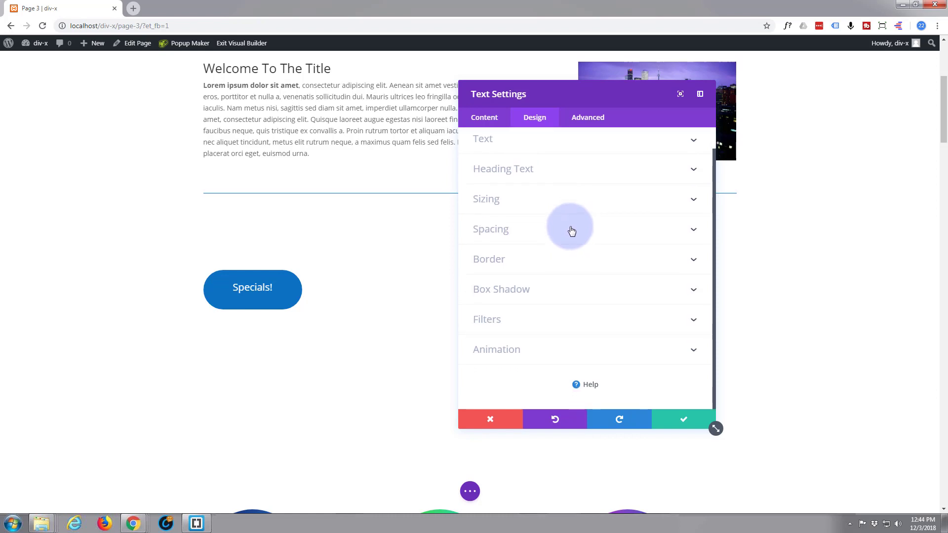
{"action": "left_click", "coordinate": [542, 294]}
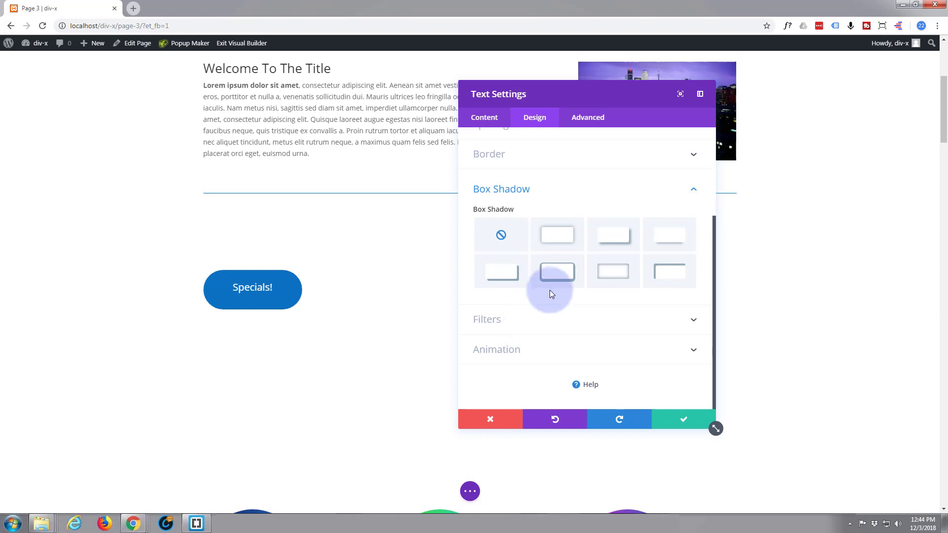
Enable hover options for the module's main element CSS and extend the default code to "width:200px;float:right;"
{"action": "left_click", "coordinate": [586, 121]}
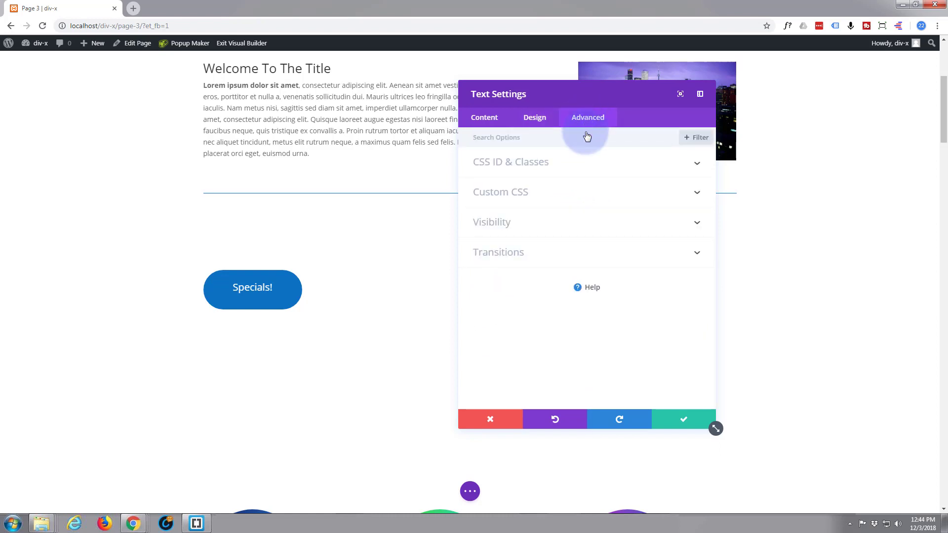
{"action": "left_click", "coordinate": [534, 197]}
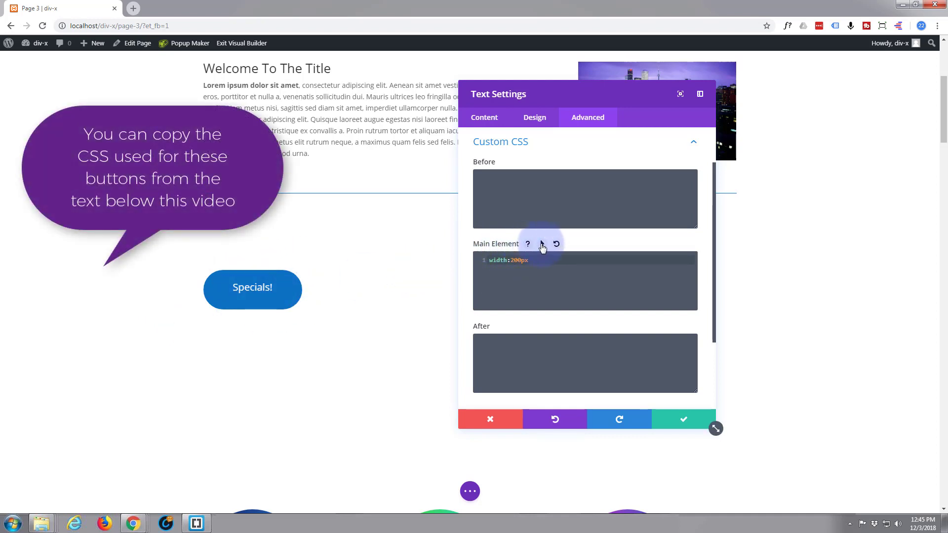
{"action": "left_click", "coordinate": [540, 244]}
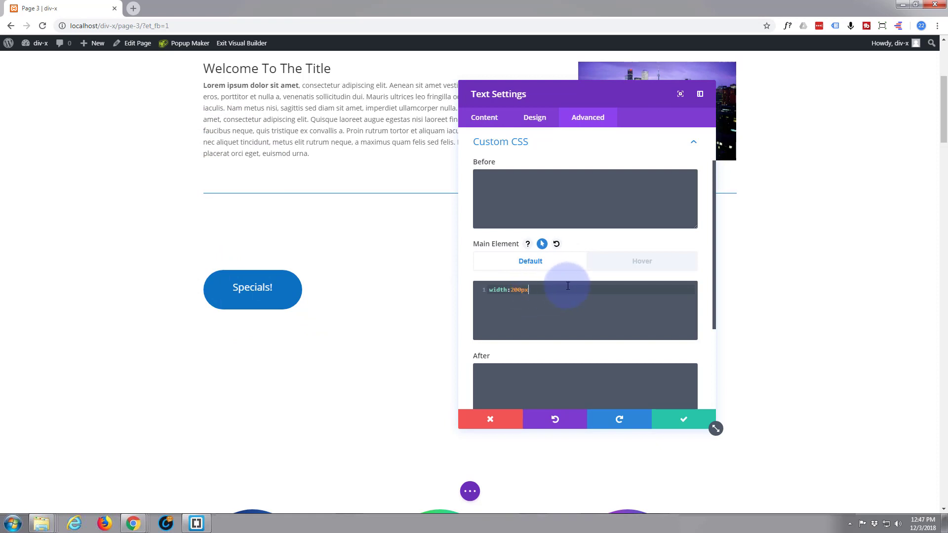
{"action": "type", "text": ";"}
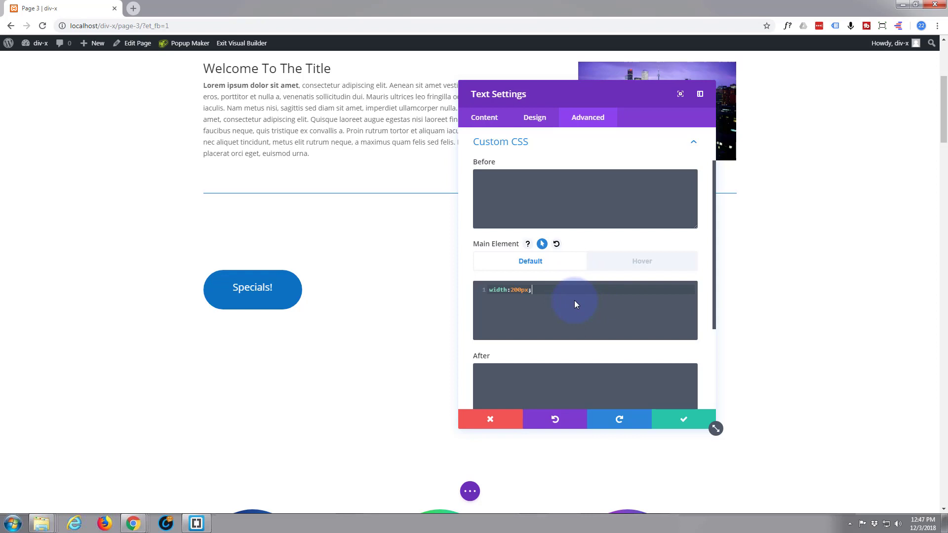
{"action": "type", "text": "float:right;"}
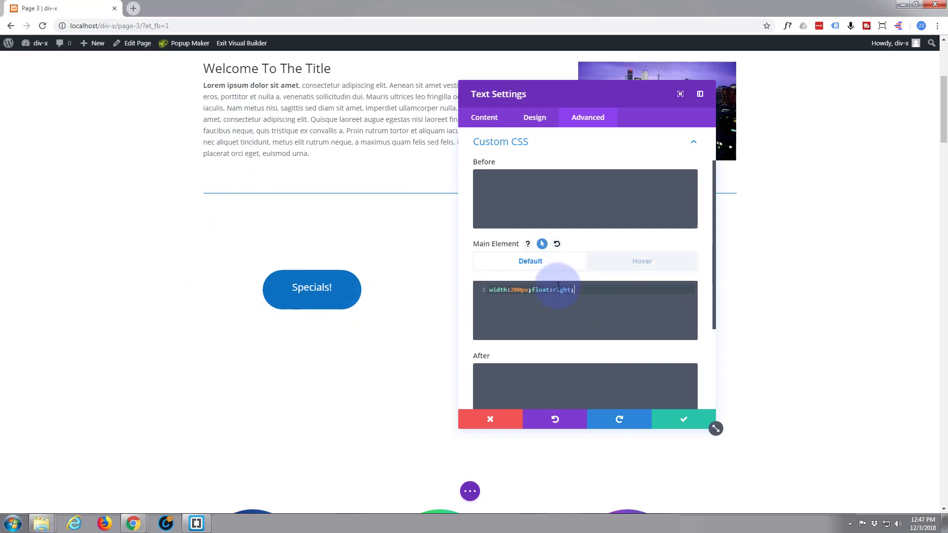
Replace "float:right;" with "margin:auto;" in the main element's default CSS to center the button
{"action": "left_click_drag", "start_coordinate": [580, 288], "coordinate": [531, 290]}
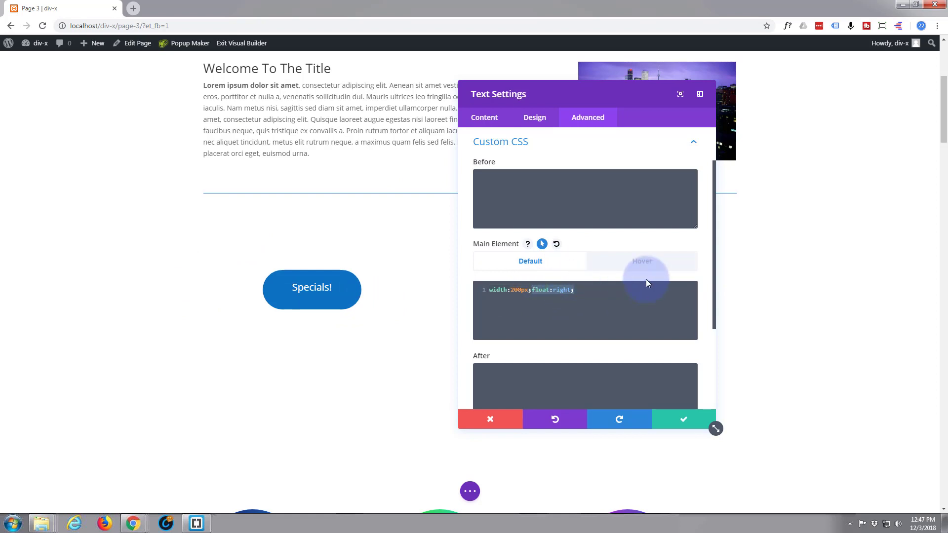
{"action": "type", "text": "margin"}
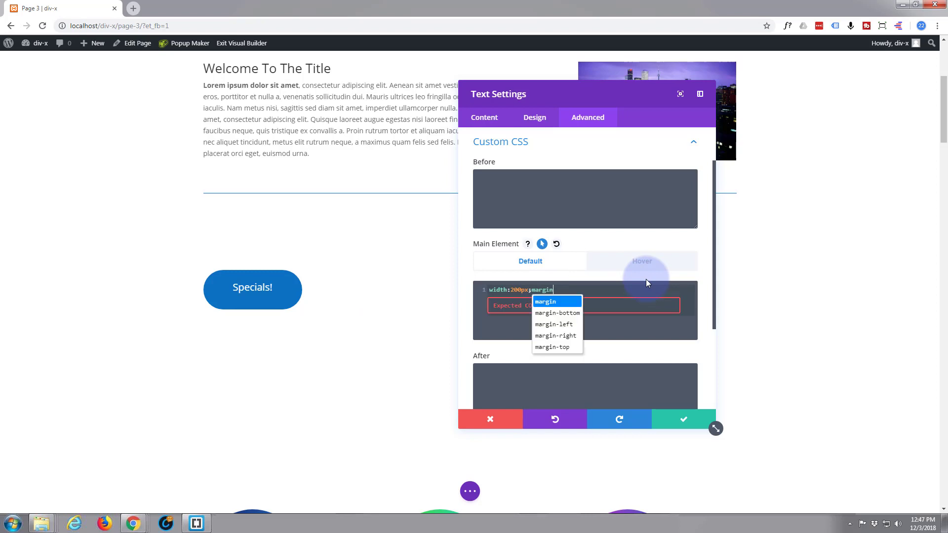
{"action": "type", "text": ":"}
{"action": "type", "text": "aut"}
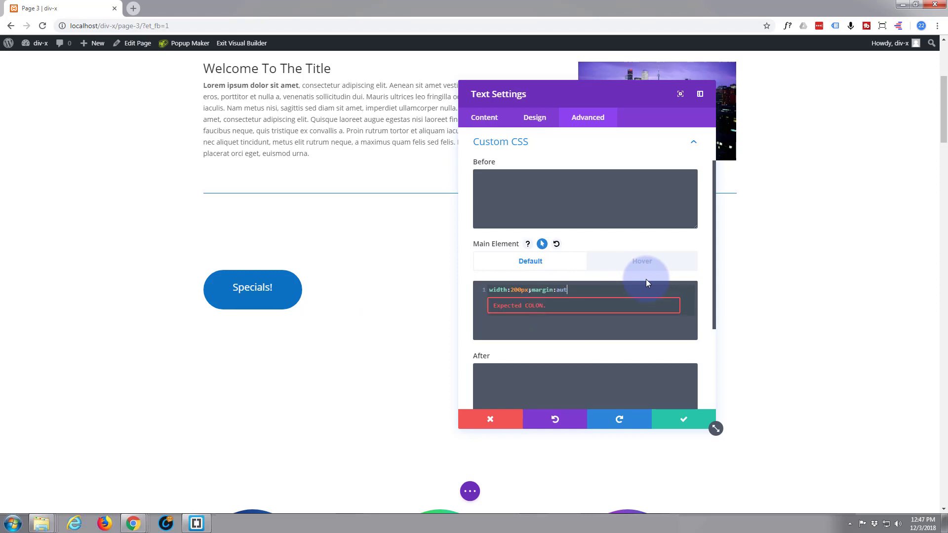
{"action": "type", "text": "o;"}
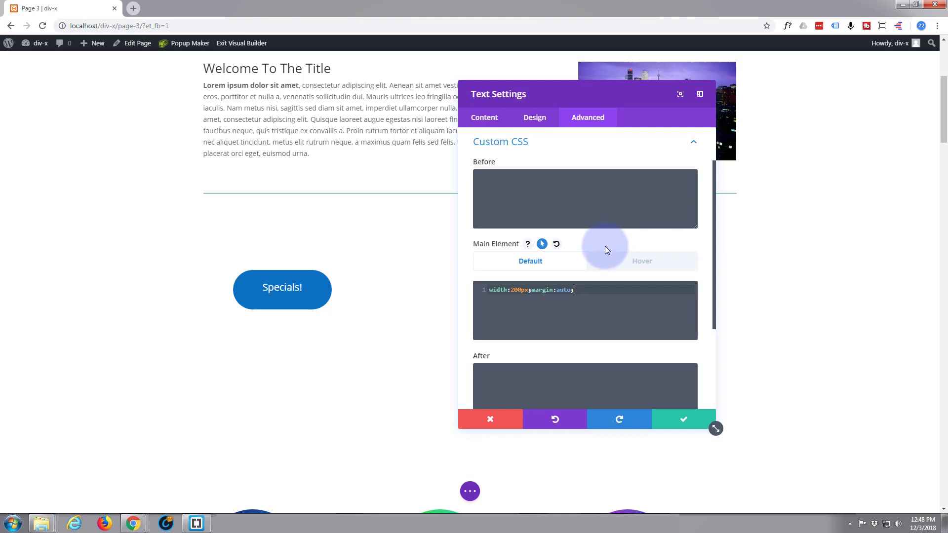
Set the main element's hover CSS to "margin-top:-20px" so the button moves up on hover
{"action": "left_click", "coordinate": [634, 266]}
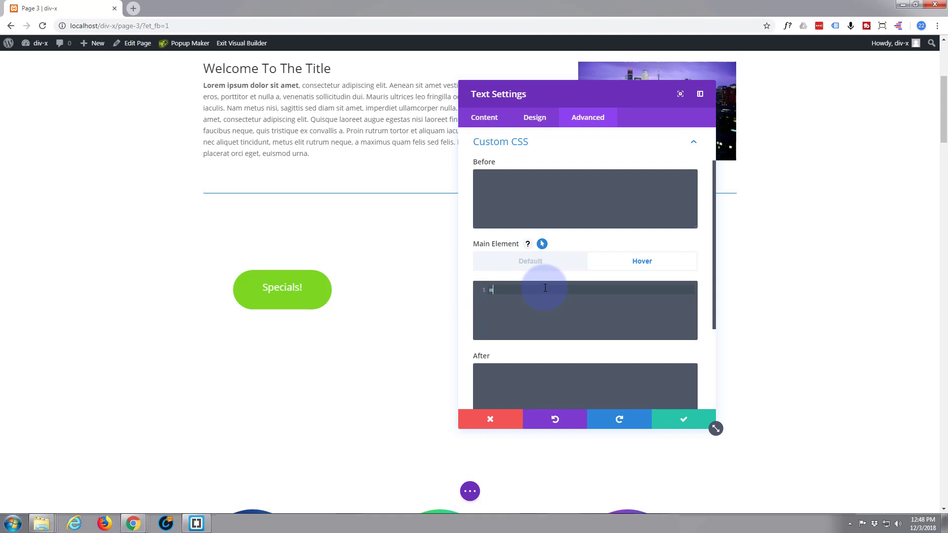
{"action": "type", "text": "rg"}
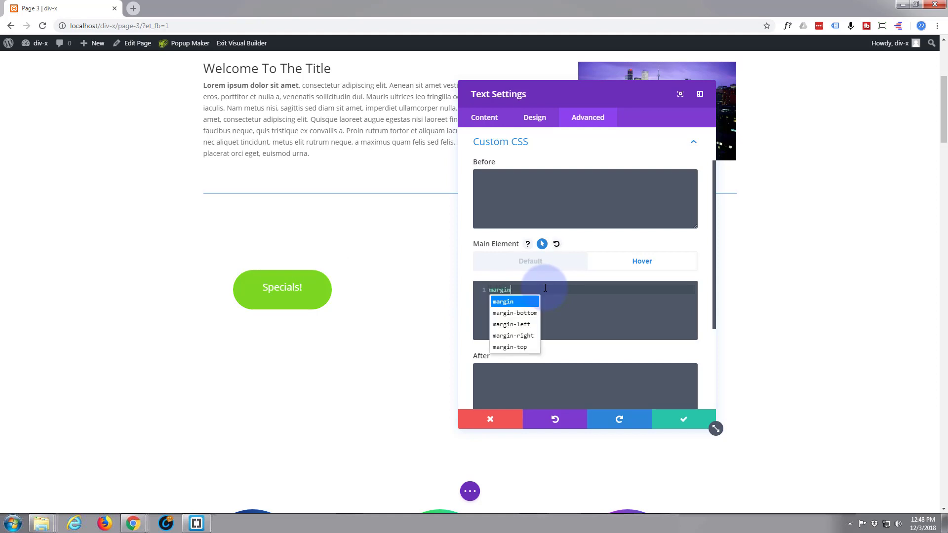
{"action": "type", "text": "in-top"}
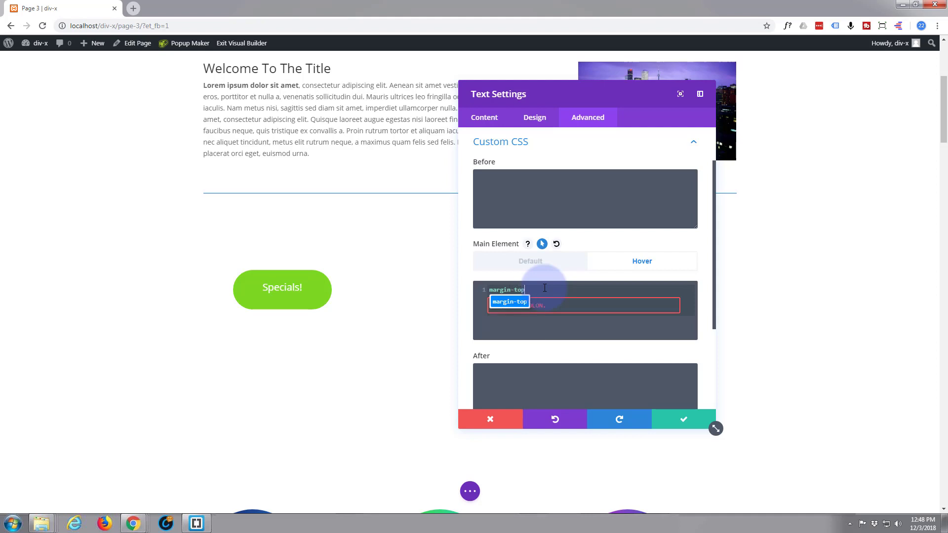
{"action": "type", "text": ":-20"}
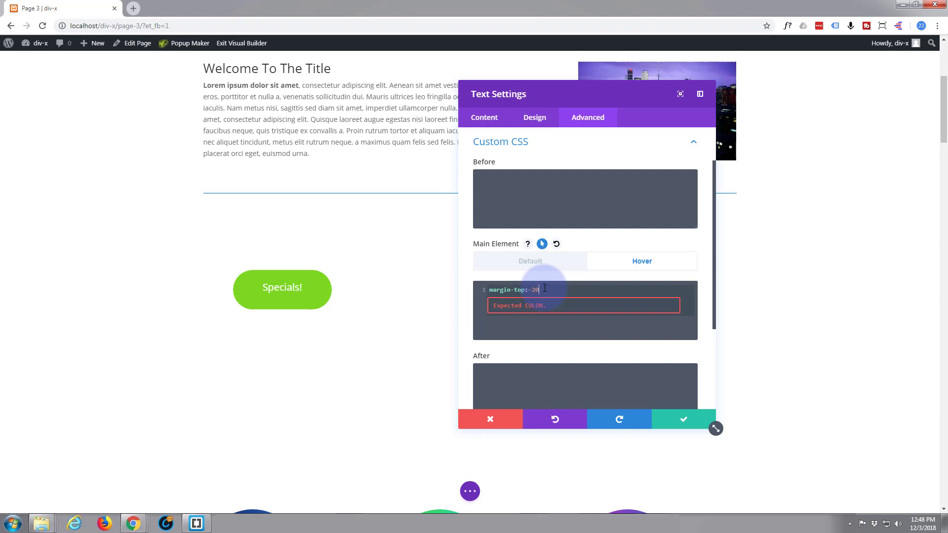
{"action": "type", "text": "px"}
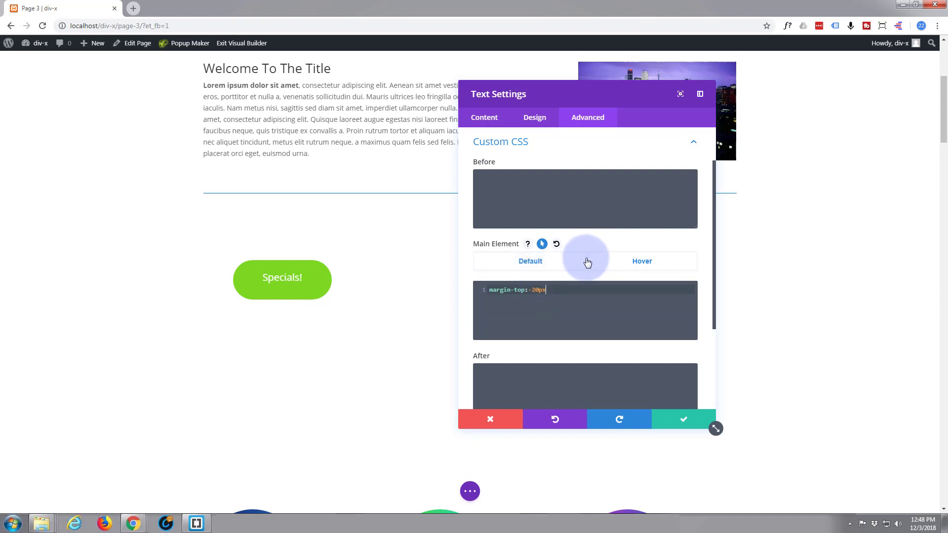
Append "box-shadow:0px 20px 15px #000;" to the main element's hover CSS of the "Specials!" button
{"action": "type", "text": "; b"}
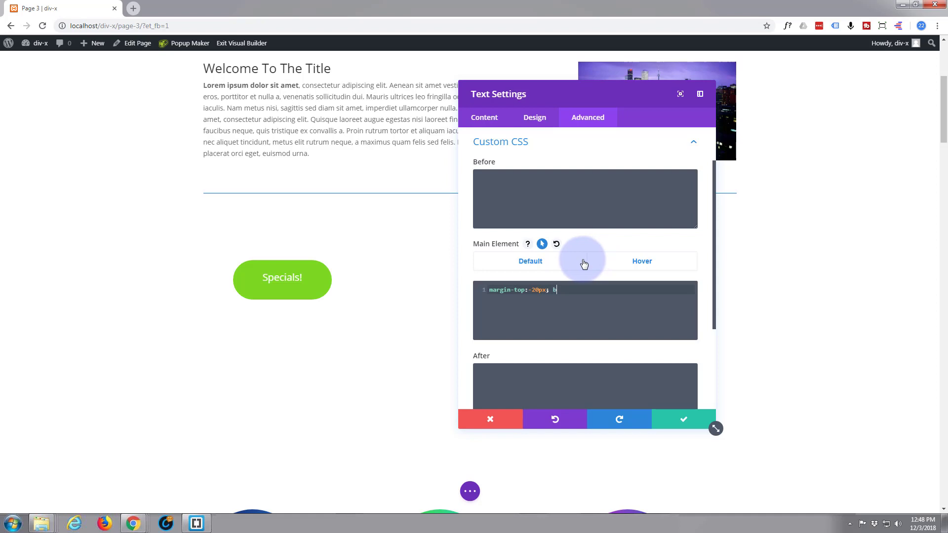
{"action": "type", "text": "ox-shadow"}
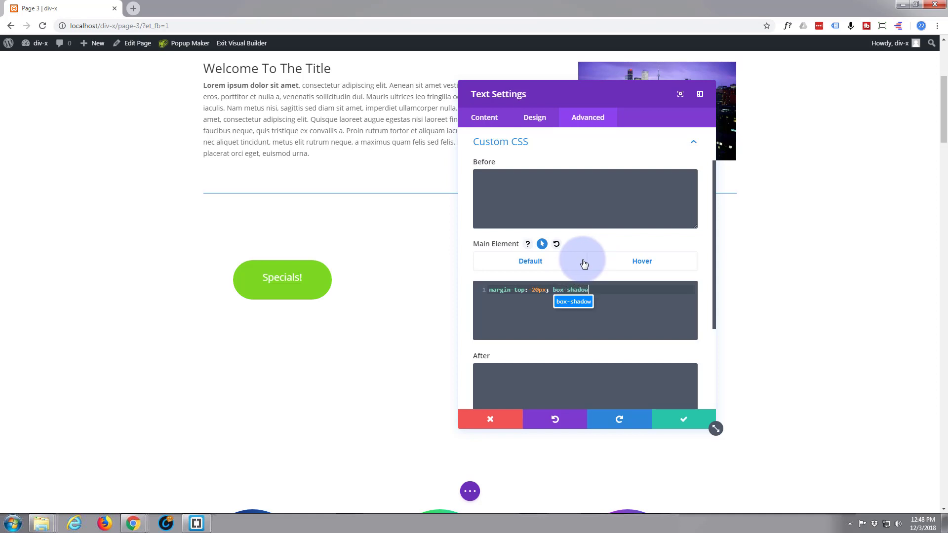
{"action": "type", "text": ":"}
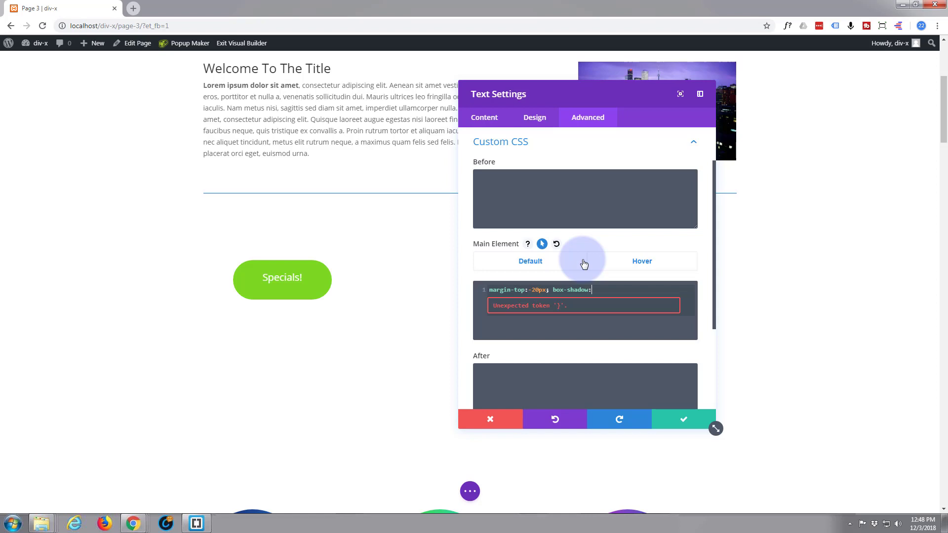
{"action": "type", "text": "0px"}
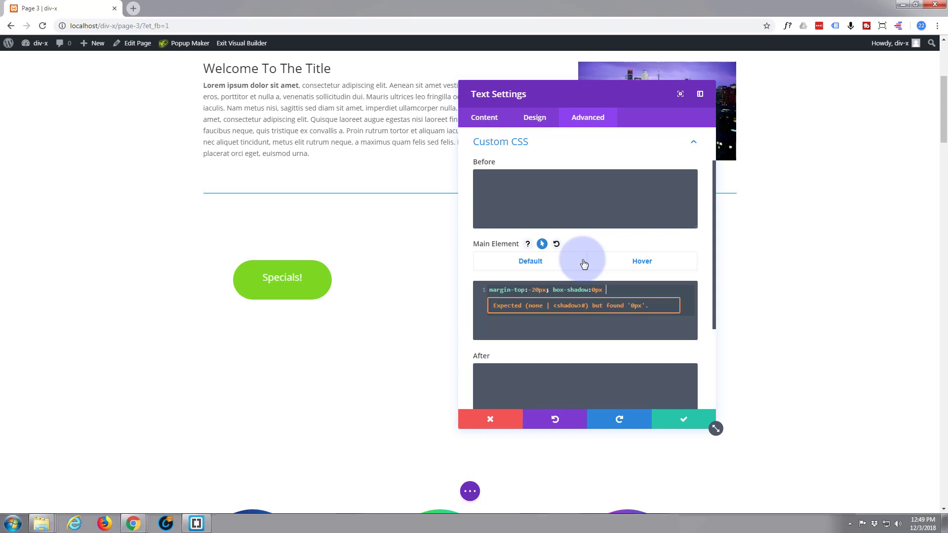
{"action": "type", "text": "20px"}
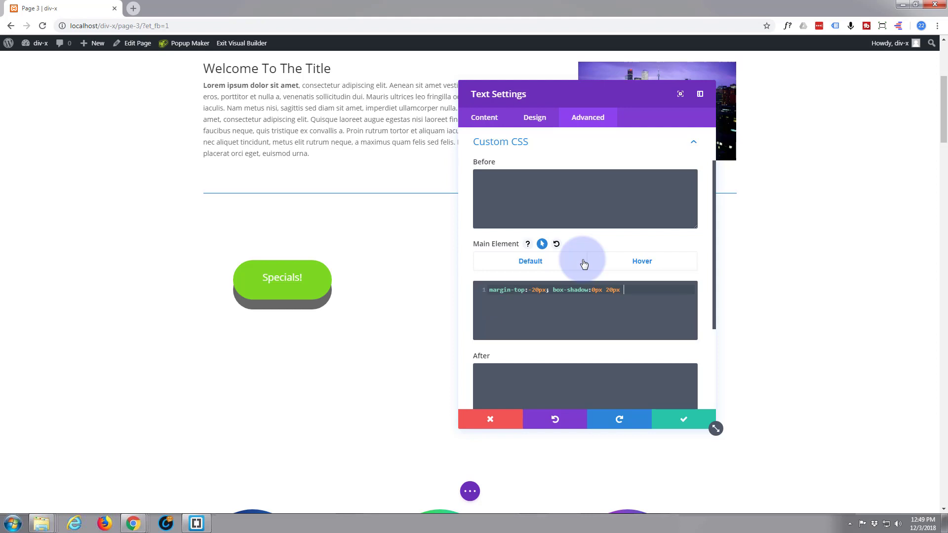
{"action": "type", "text": "15"}
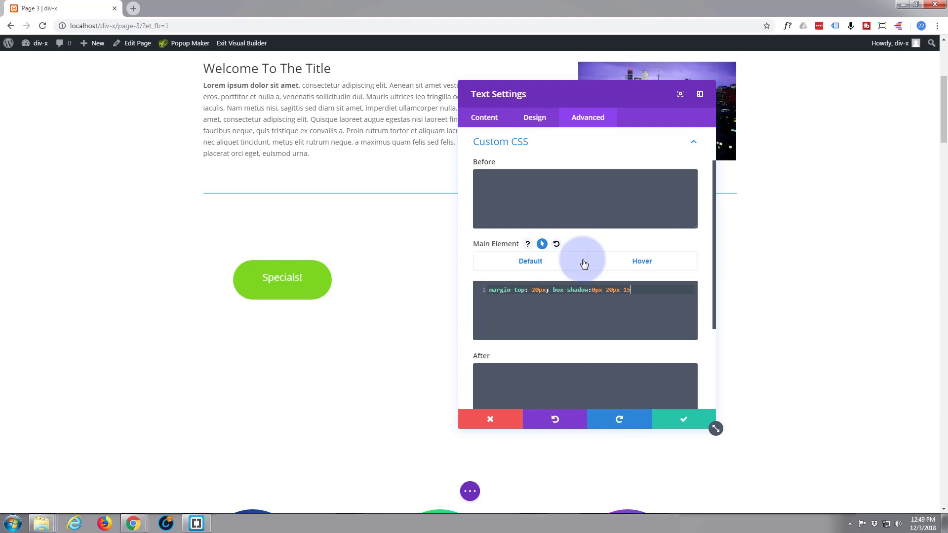
{"action": "type", "text": "px"}
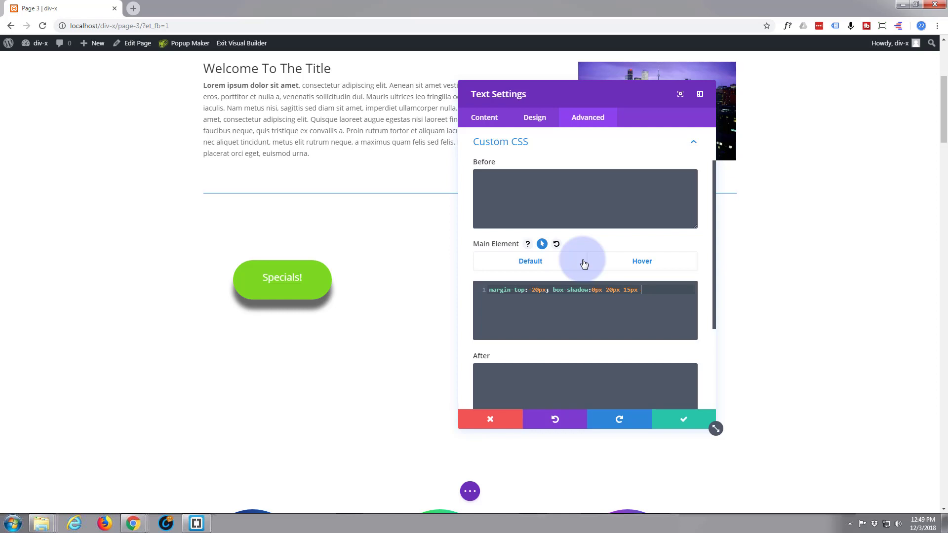
{"action": "type", "text": "#"}
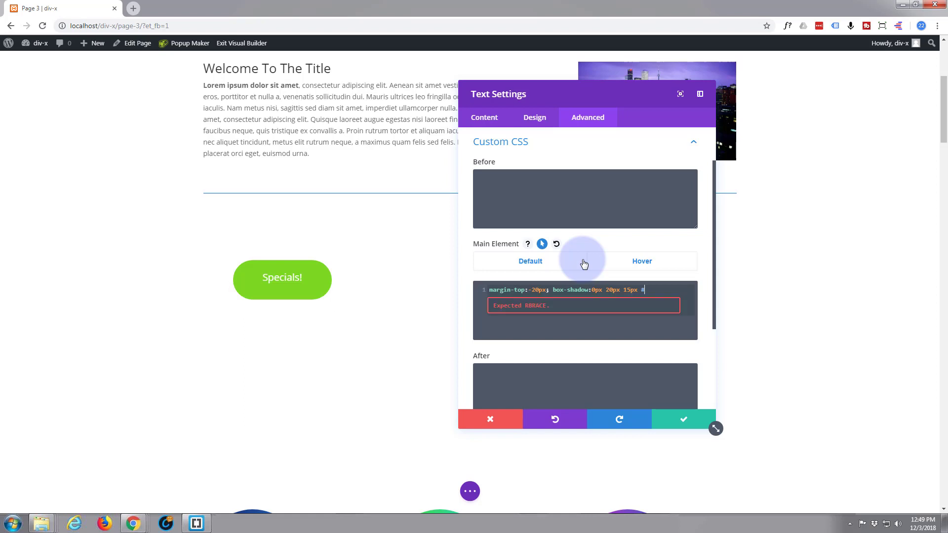
{"action": "type", "text": "000"}
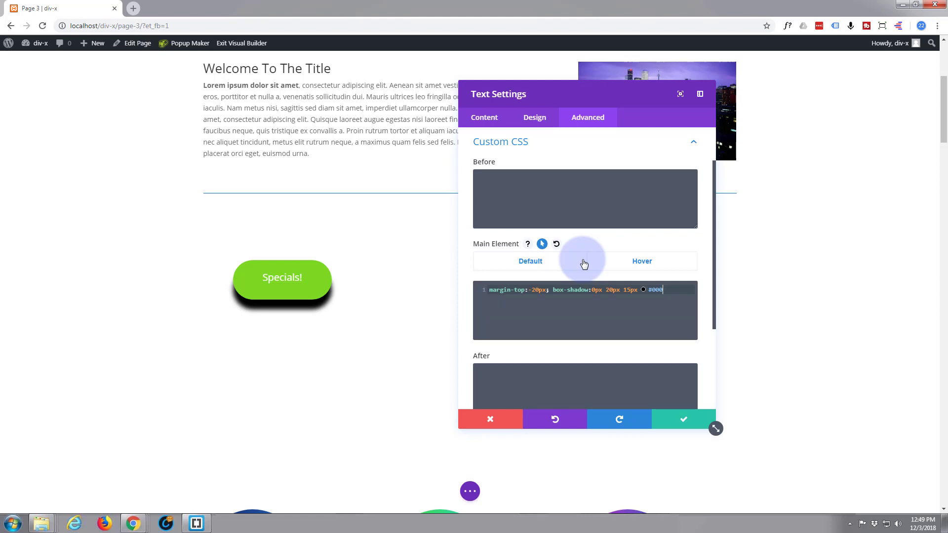
{"action": "type", "text": ";"}
{"action": "left_click", "coordinate": [605, 263]}
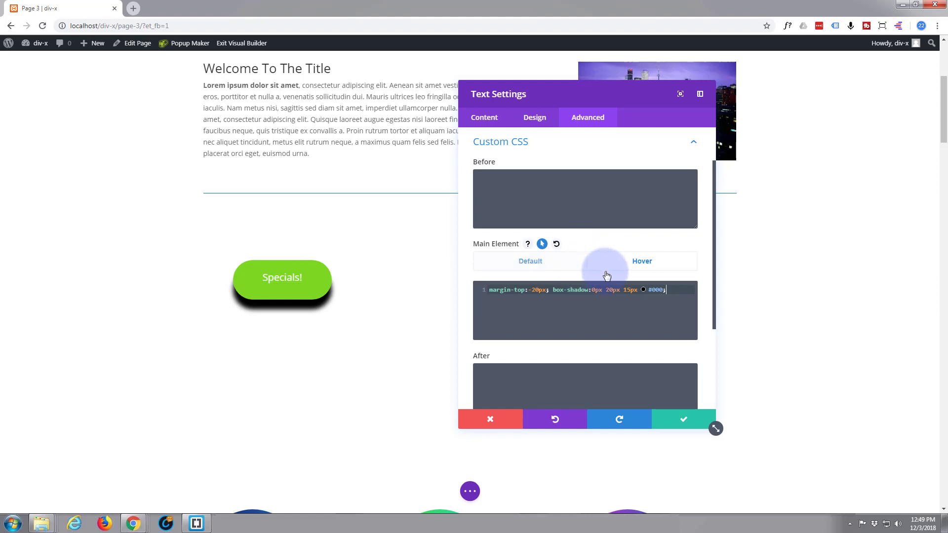
Soften the black hover shadow by lowering its color opacity to rgba(0,0,0,0.56)
{"action": "left_click", "coordinate": [642, 290]}
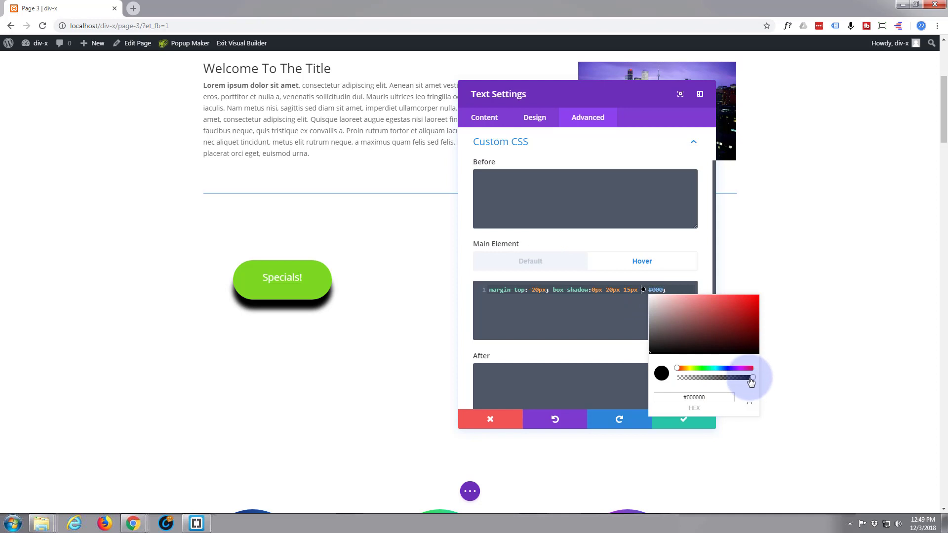
{"action": "left_click_drag", "start_coordinate": [751, 382], "coordinate": [721, 386]}
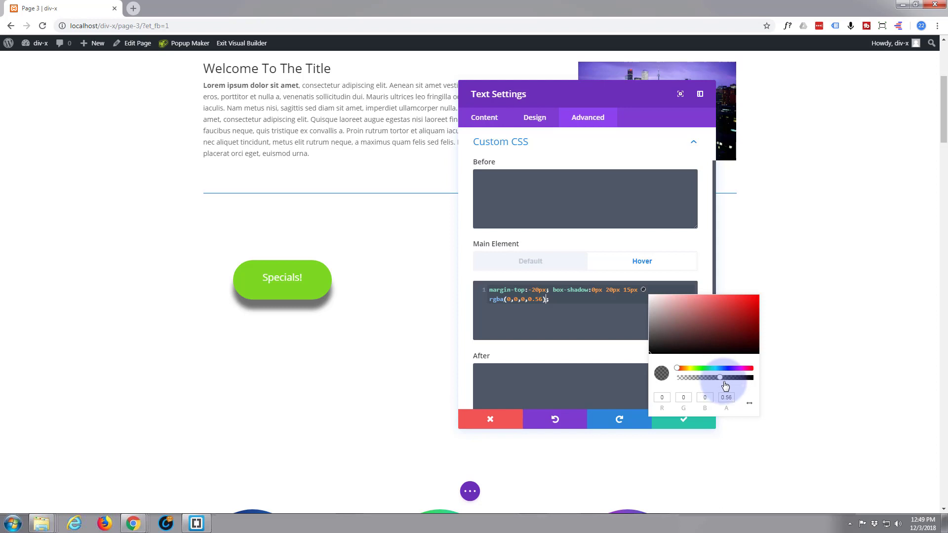
{"action": "left_click", "coordinate": [605, 328]}
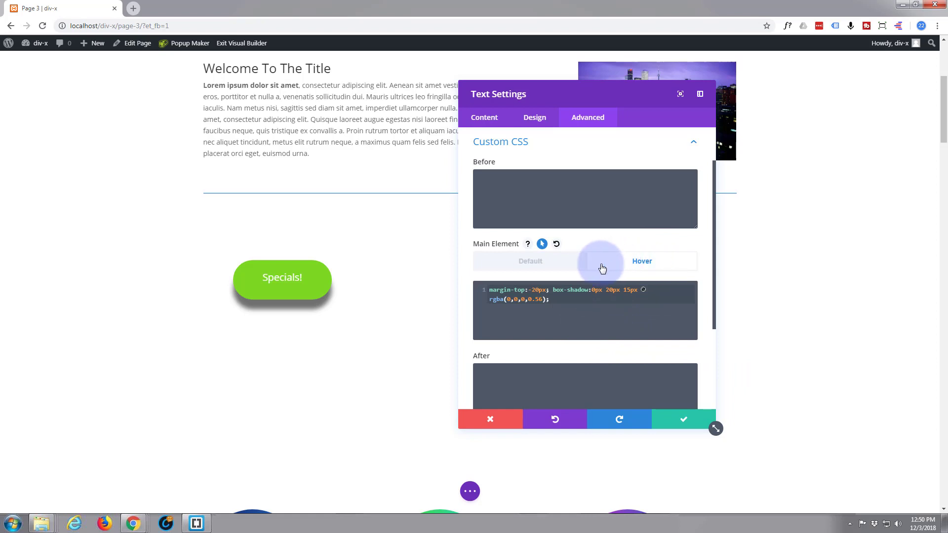
Compare the "Specials!" button's default and hover states repeatedly to examine how the lift and shadow animate
{"action": "left_click", "coordinate": [552, 265]}
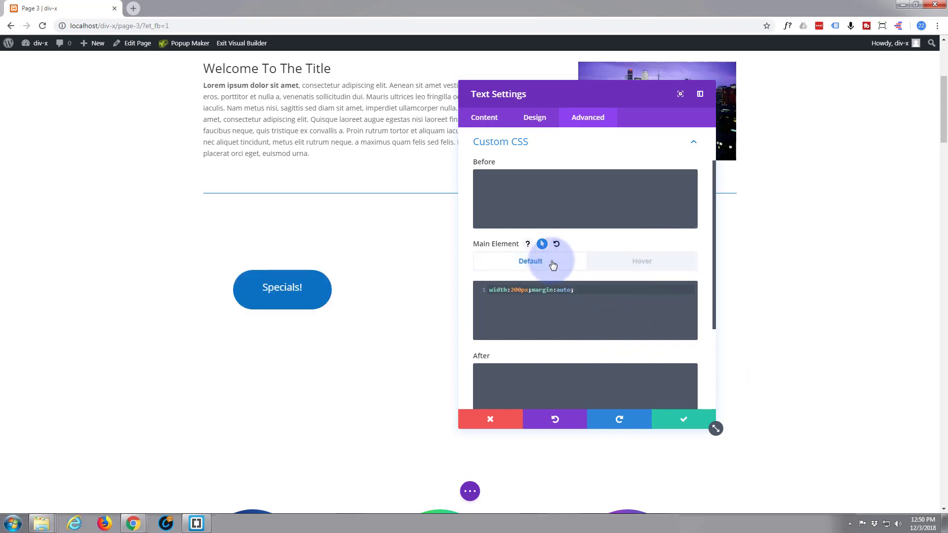
{"action": "left_click", "coordinate": [637, 263]}
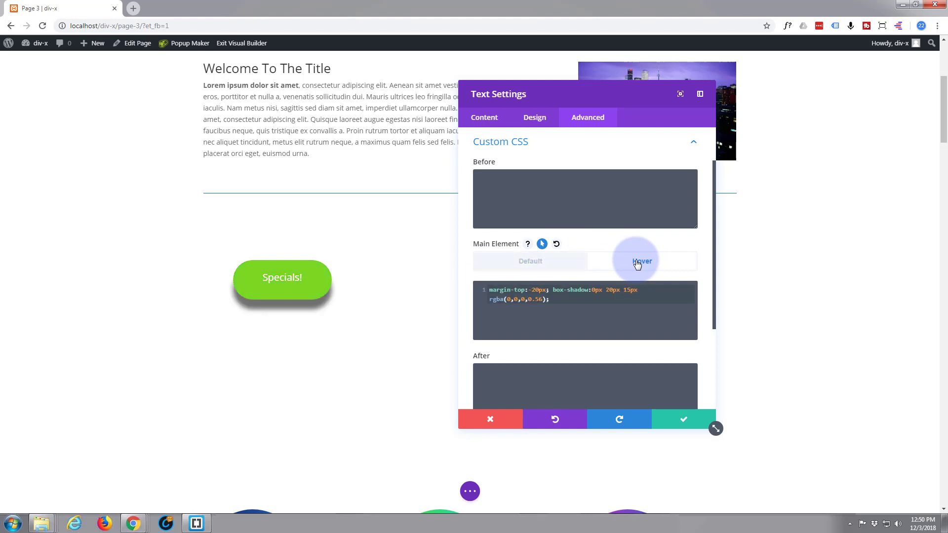
{"action": "left_click", "coordinate": [552, 263]}
{"action": "left_click", "coordinate": [641, 261]}
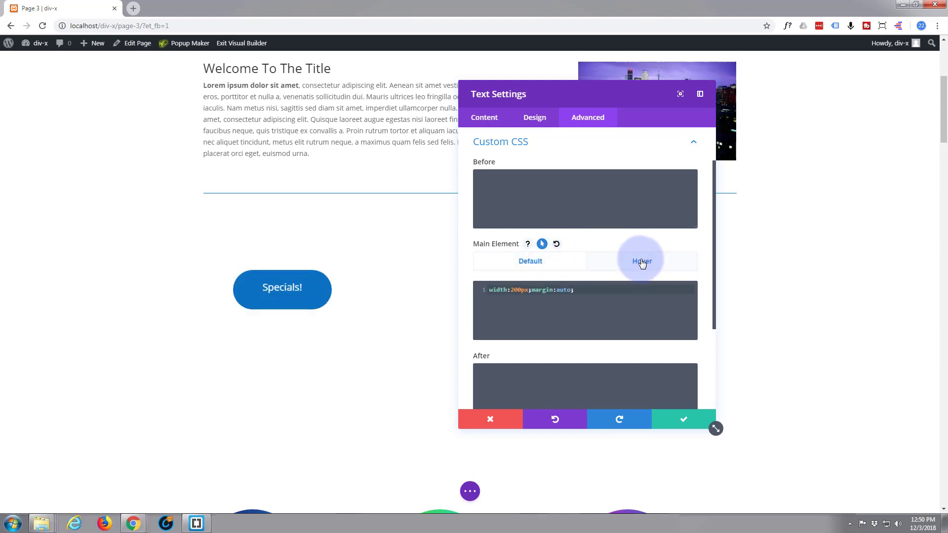
{"action": "left_click", "coordinate": [553, 265]}
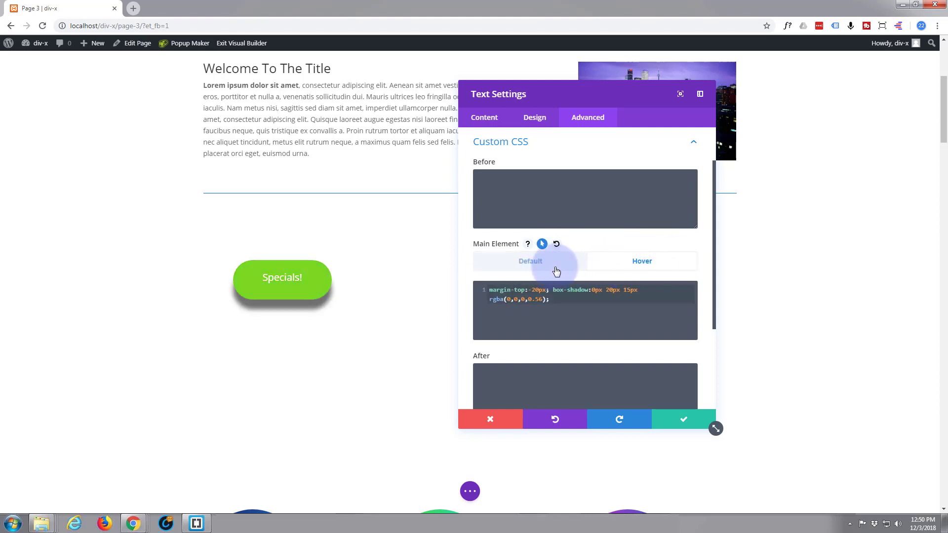
{"action": "left_click", "coordinate": [639, 262]}
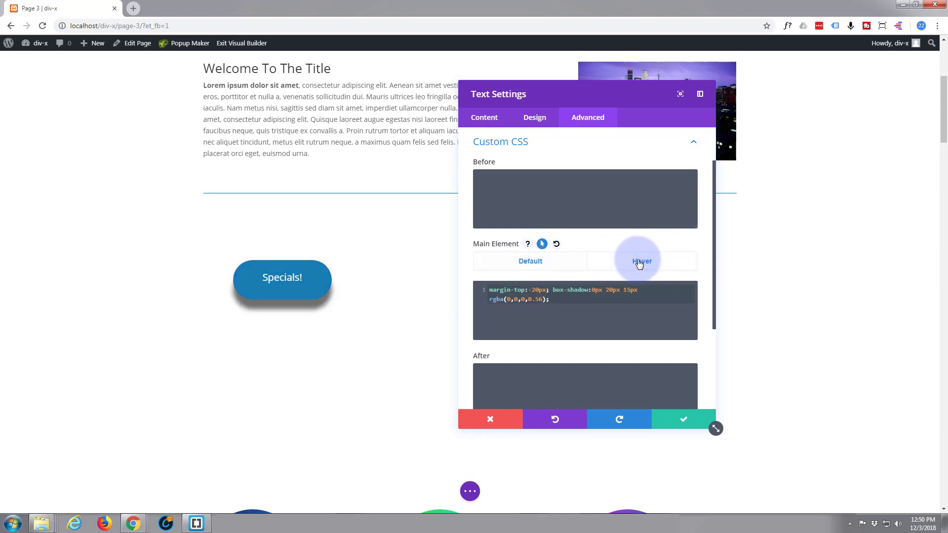
Add "transition:0.75s;" to the main element's default CSS and preview the change between the default and hover states
{"action": "left_click", "coordinate": [556, 263]}
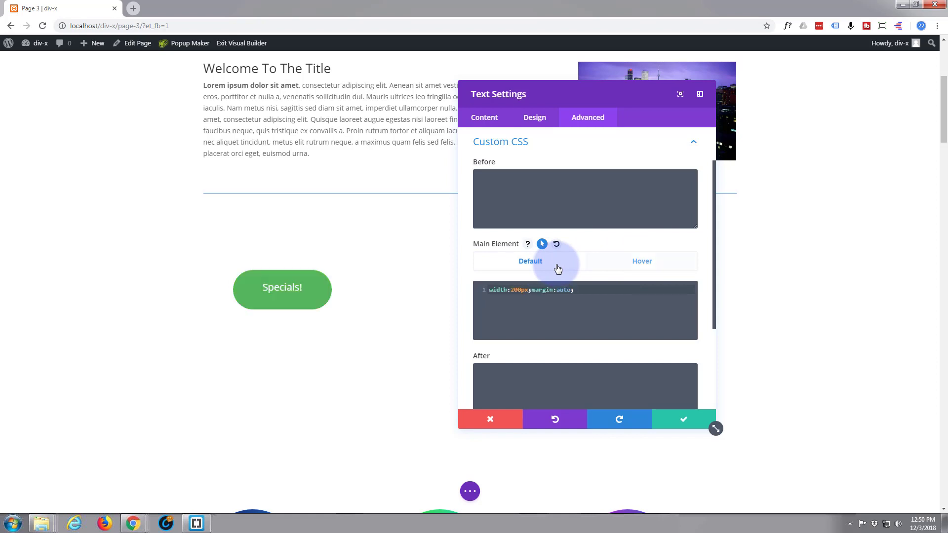
{"action": "left_click", "coordinate": [578, 290]}
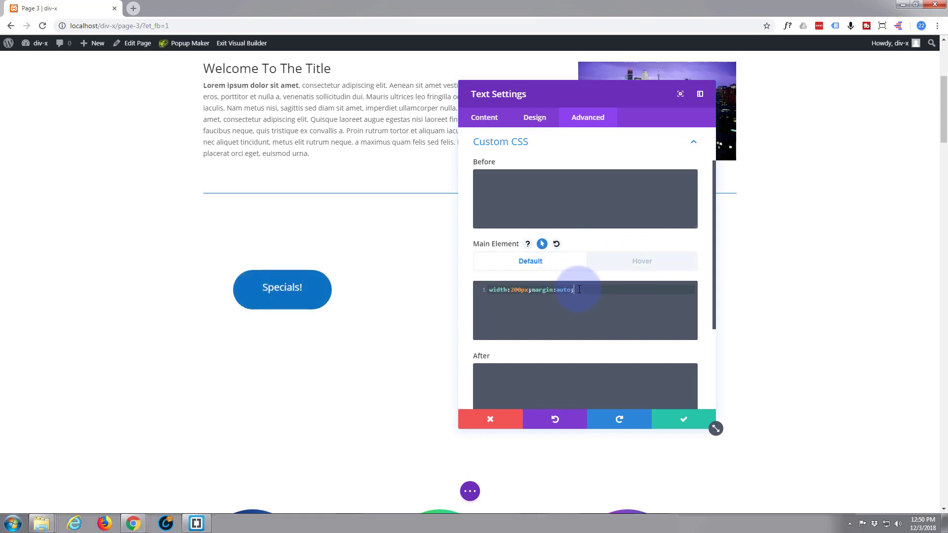
{"action": "type", "text": "transitio"}
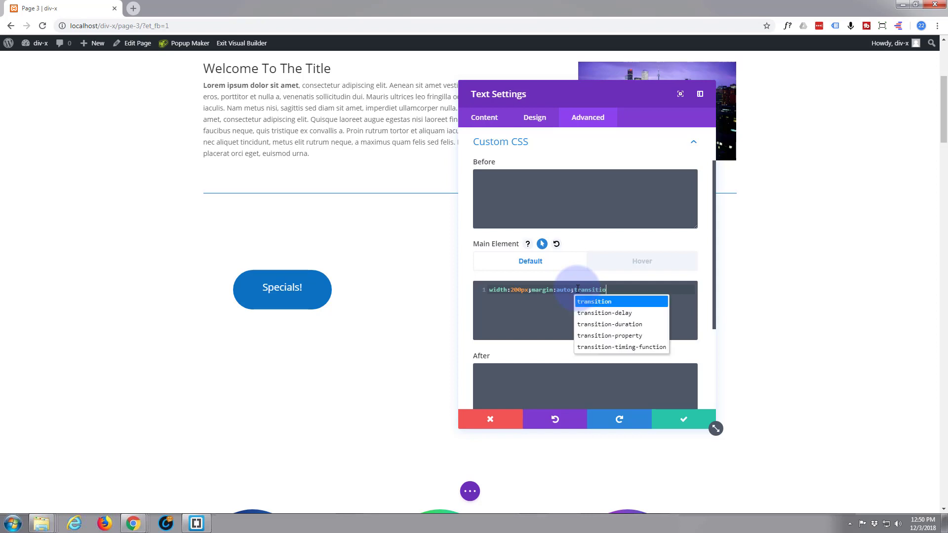
{"action": "type", "text": "n:"}
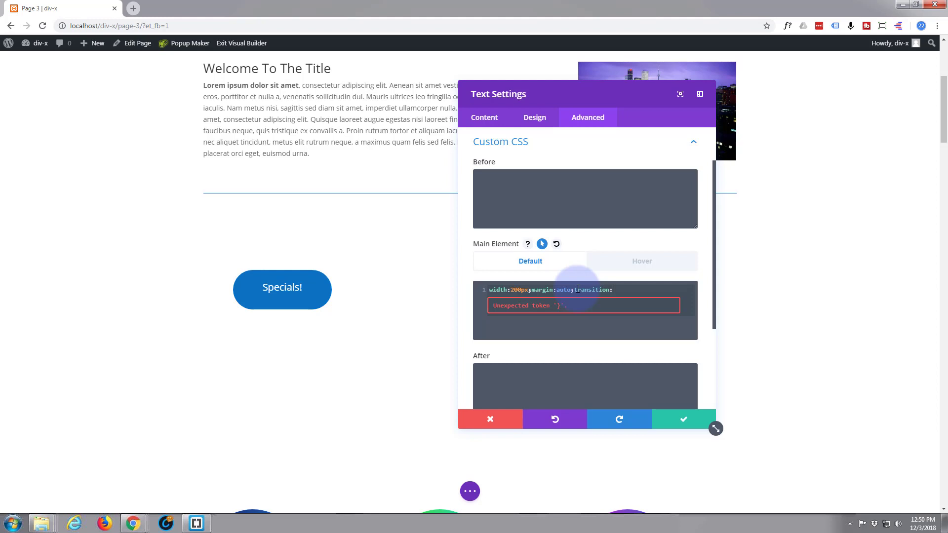
{"action": "type", "text": "0.75"}
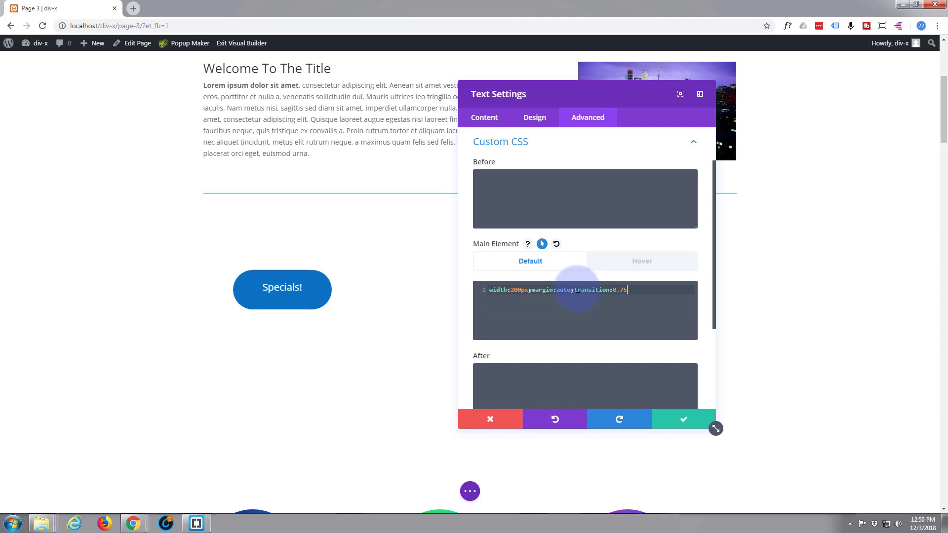
{"action": "type", "text": "s"}
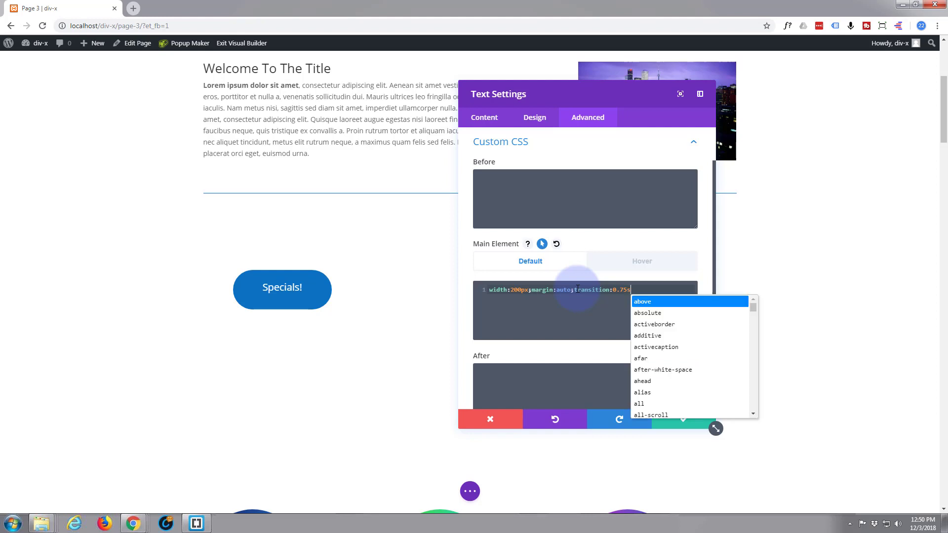
{"action": "type", "text": ";"}
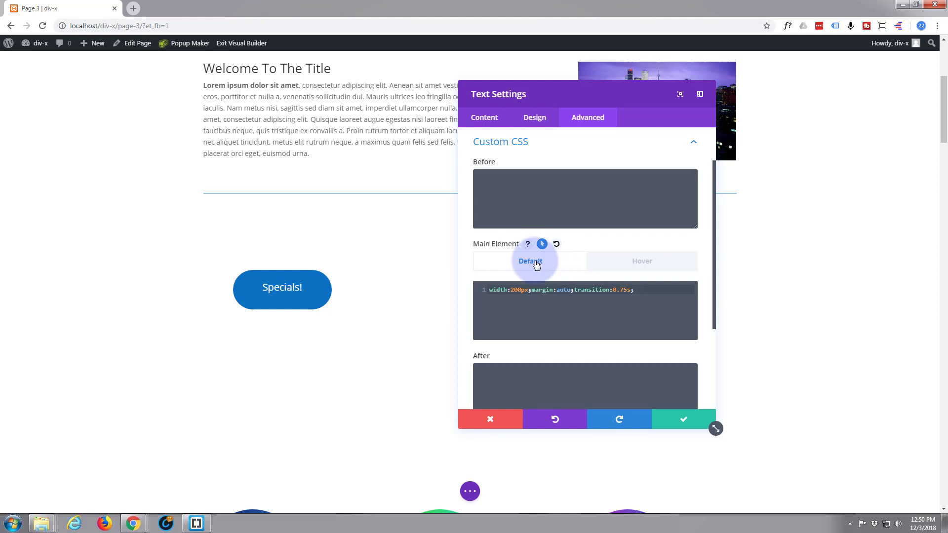
{"action": "left_click", "coordinate": [629, 261]}
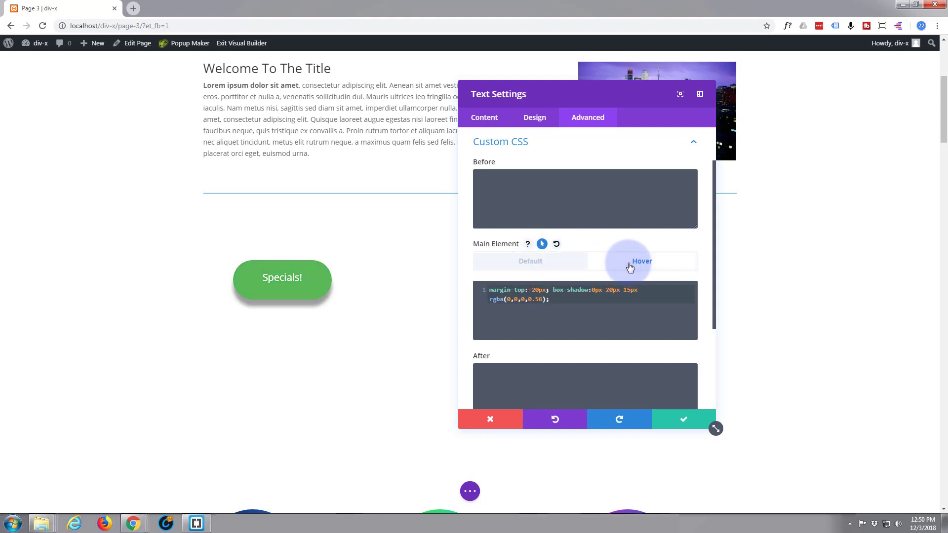
{"action": "left_click", "coordinate": [548, 261]}
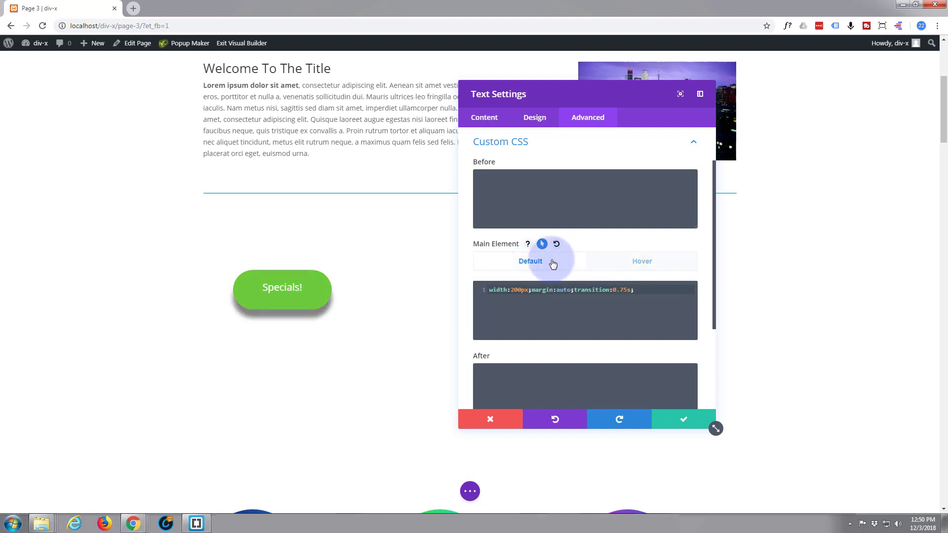
{"action": "left_click", "coordinate": [630, 261]}
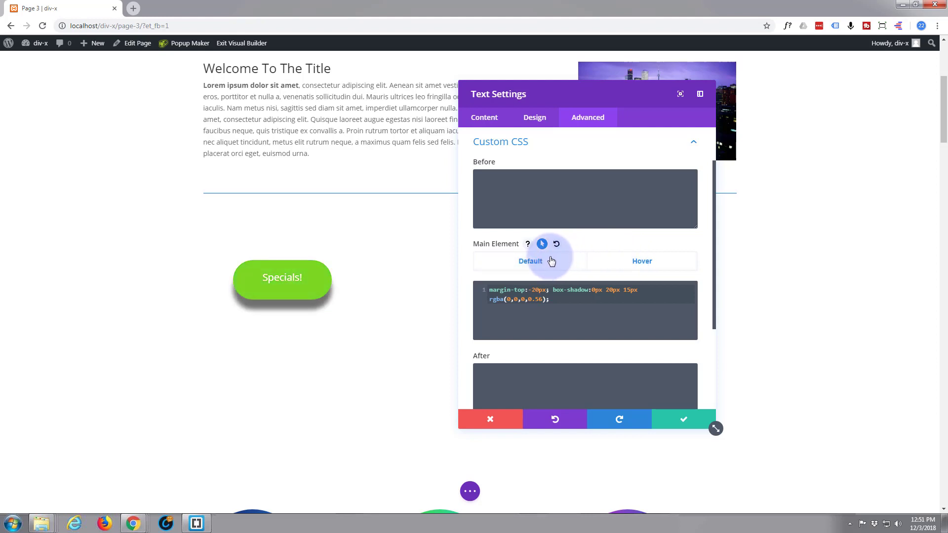
Extend the default CSS transition to "0.75s ease-in-out" and preview the button's default and hover states
{"action": "left_click", "coordinate": [544, 261]}
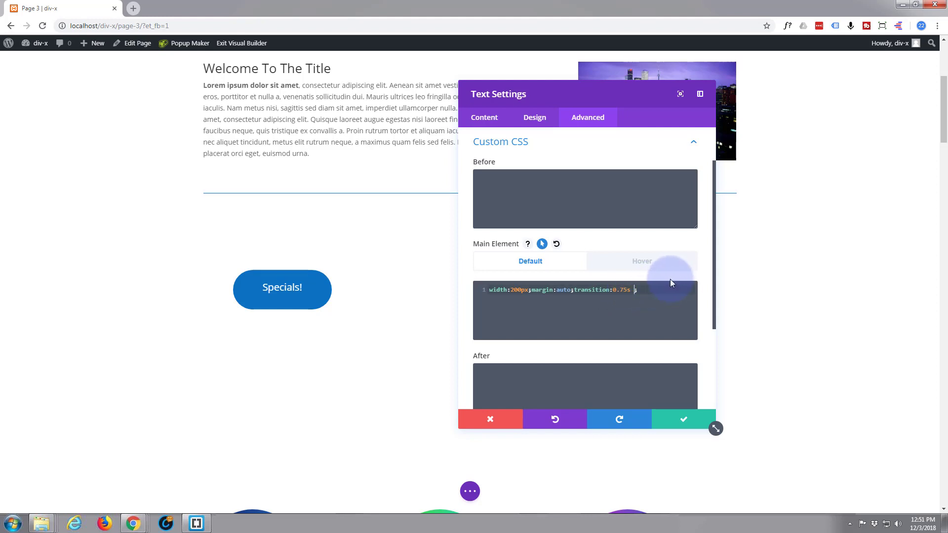
{"action": "type", "text": "ease-i"}
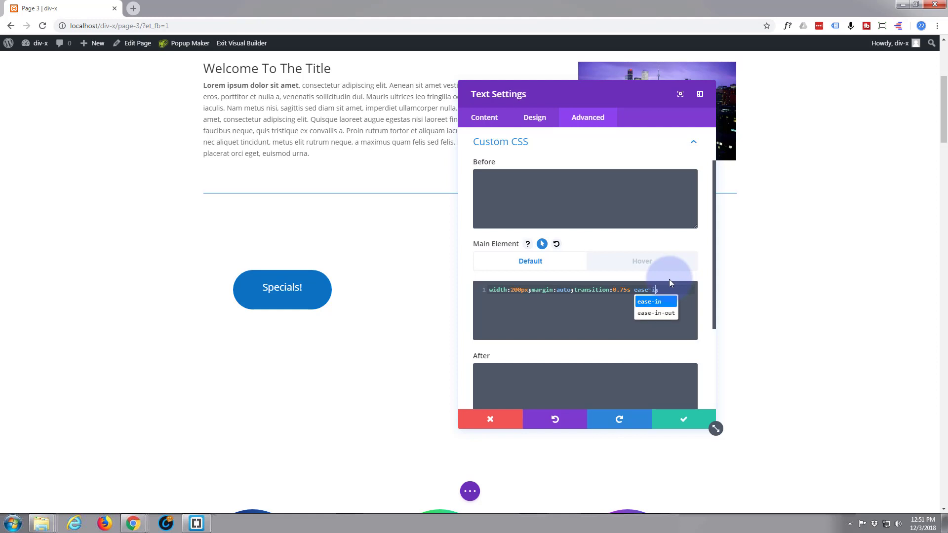
{"action": "left_click", "coordinate": [653, 315]}
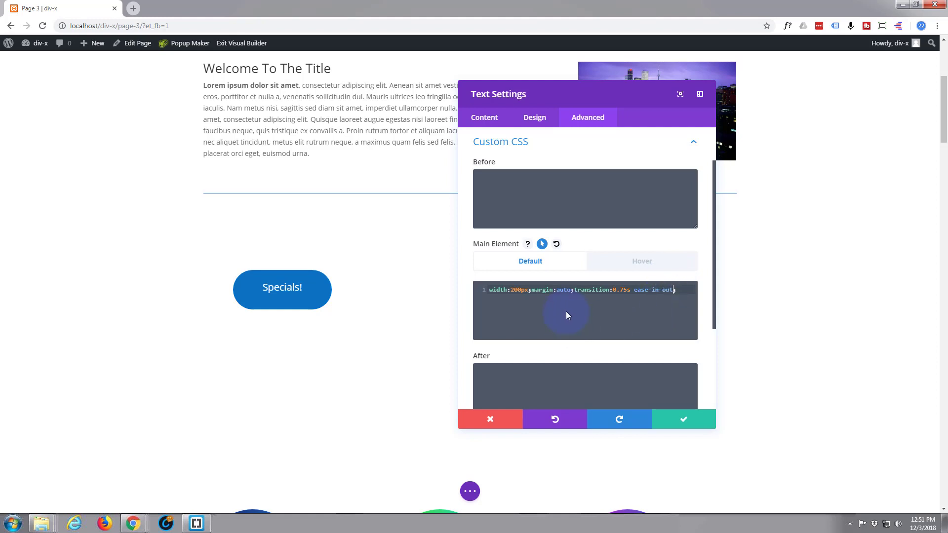
{"action": "left_click", "coordinate": [641, 264]}
{"action": "left_click", "coordinate": [549, 263]}
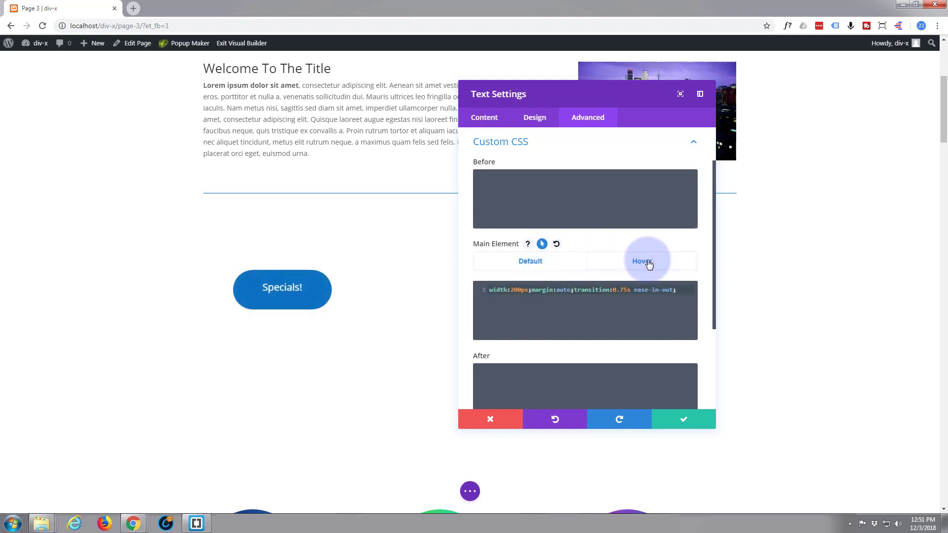
{"action": "left_click", "coordinate": [646, 262]}
{"action": "left_click", "coordinate": [541, 261]}
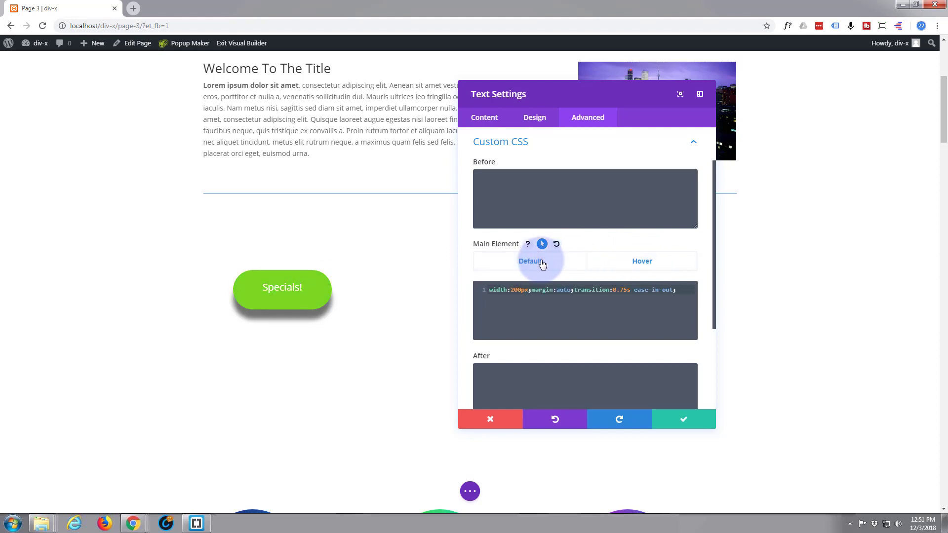
Apply the "Specials!" button's module settings and save the page
{"action": "left_click", "coordinate": [684, 420]}
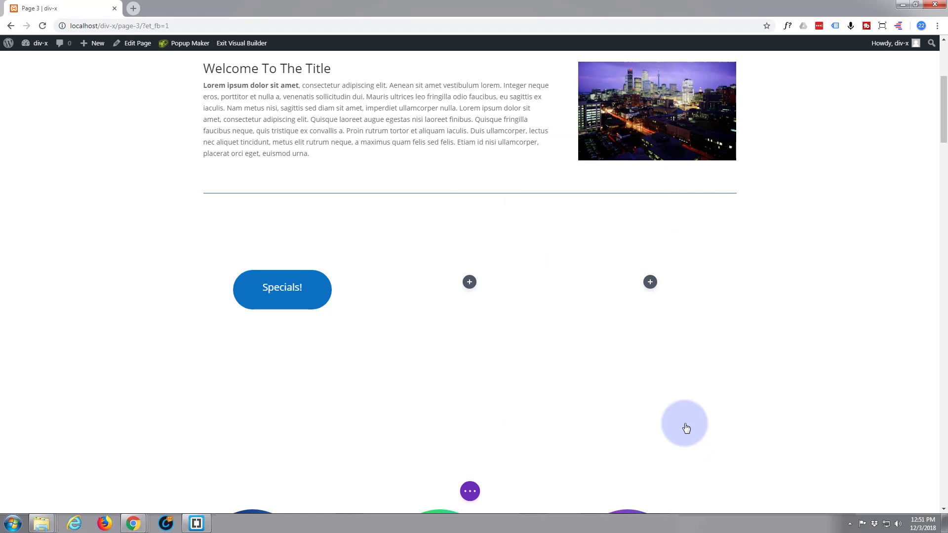
{"action": "left_click", "coordinate": [470, 492]}
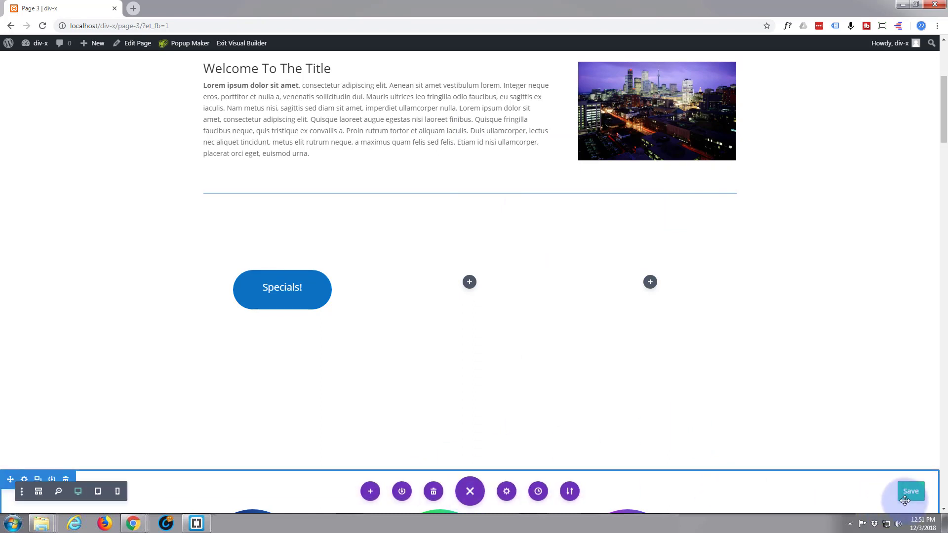
{"action": "left_click", "coordinate": [911, 492]}
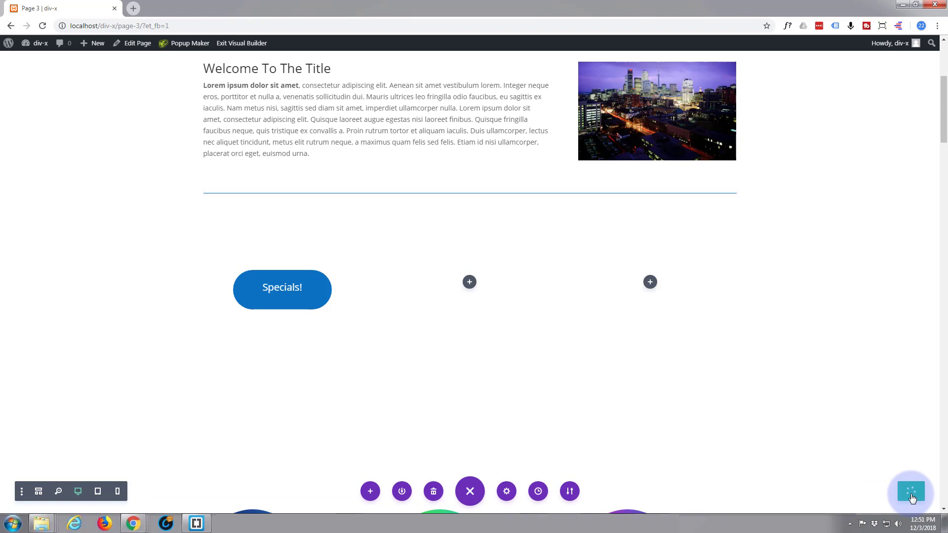
Exit the visual builder and check the "Specials!" button's hover effect on the live page
{"action": "left_click", "coordinate": [243, 44]}
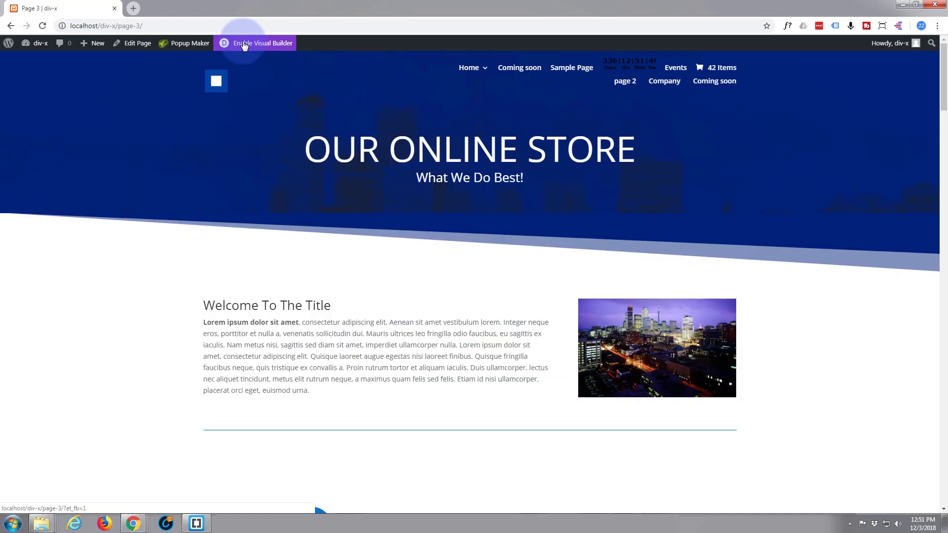
{"action": "scroll", "coordinate": [120, 215], "scroll_direction": "down", "scroll_amount": 2}
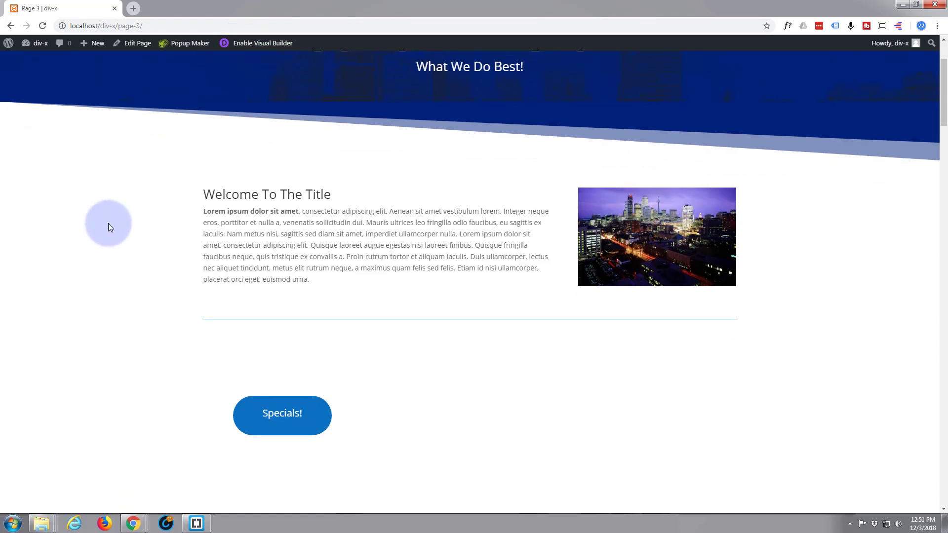
{"action": "scroll", "coordinate": [108, 223], "scroll_direction": "down", "scroll_amount": 2}
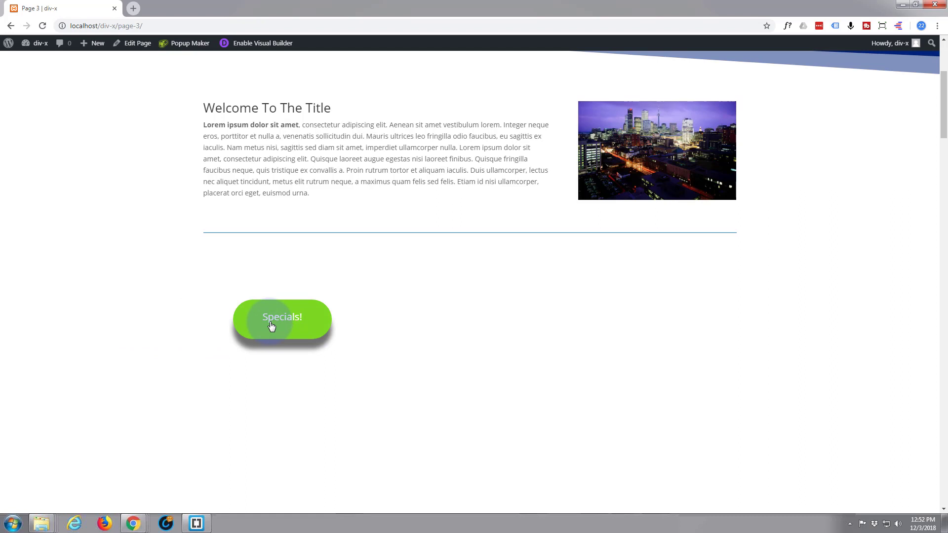
Re-enable the visual builder and insert a Text module in the middle column beside the "Specials!" button
{"action": "left_click", "coordinate": [265, 44]}
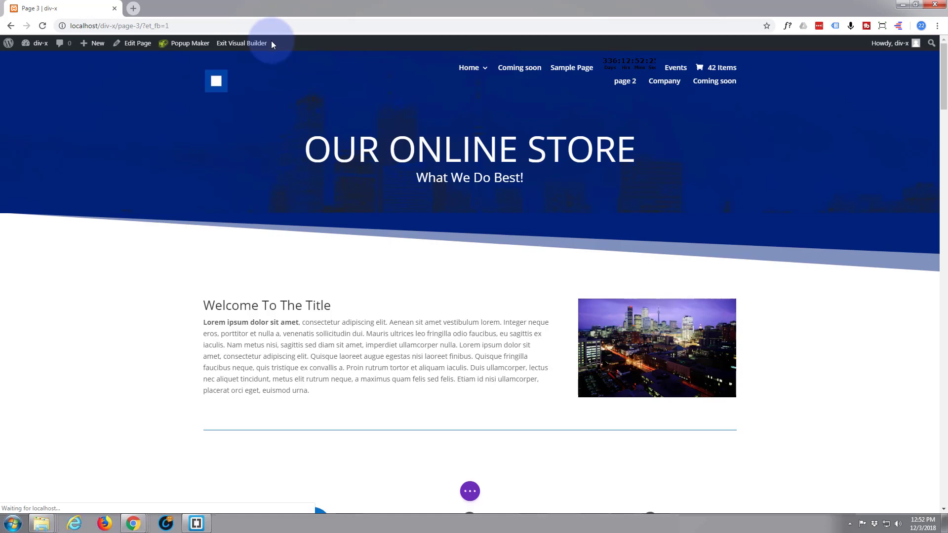
{"action": "scroll", "coordinate": [262, 212], "scroll_direction": "down", "scroll_amount": 6}
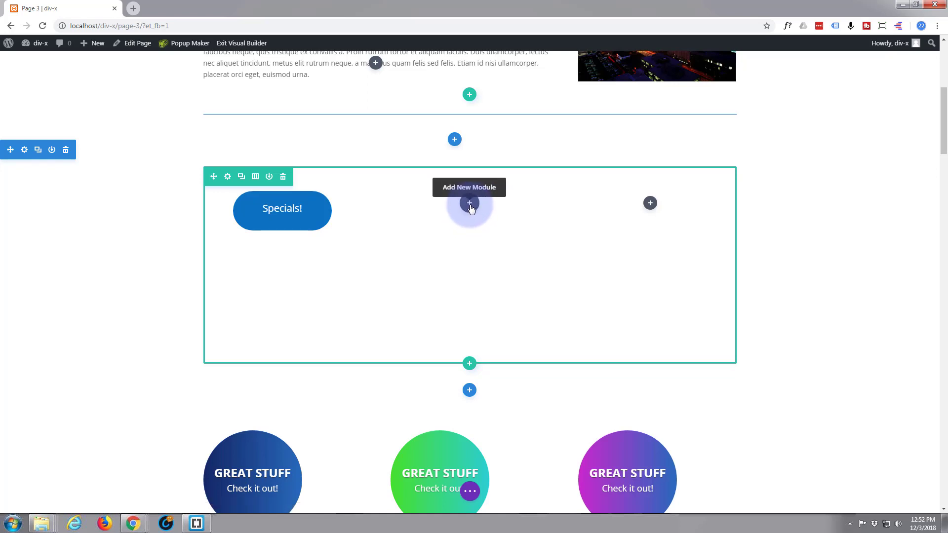
{"action": "left_click", "coordinate": [469, 203]}
{"action": "scroll", "coordinate": [482, 315], "scroll_direction": "down", "scroll_amount": 2}
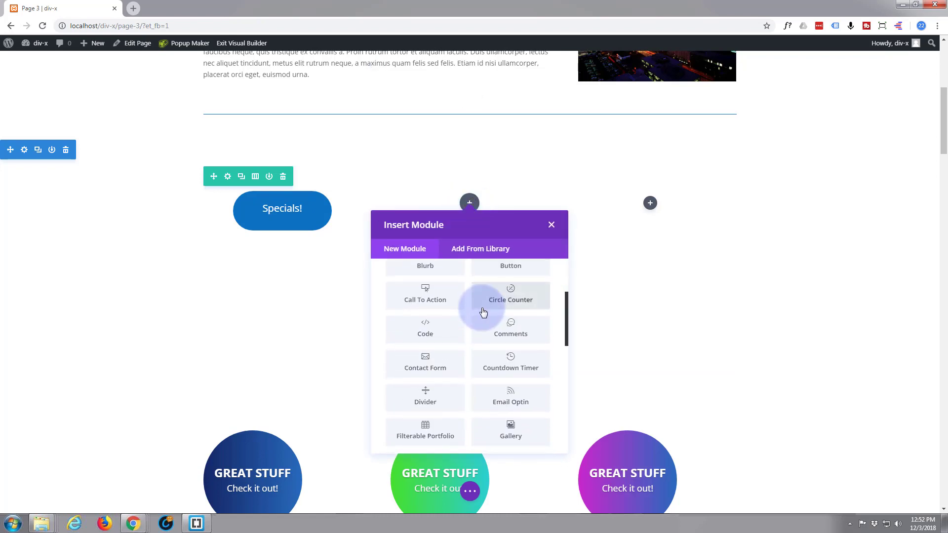
{"action": "scroll", "coordinate": [483, 312], "scroll_direction": "down", "scroll_amount": 8}
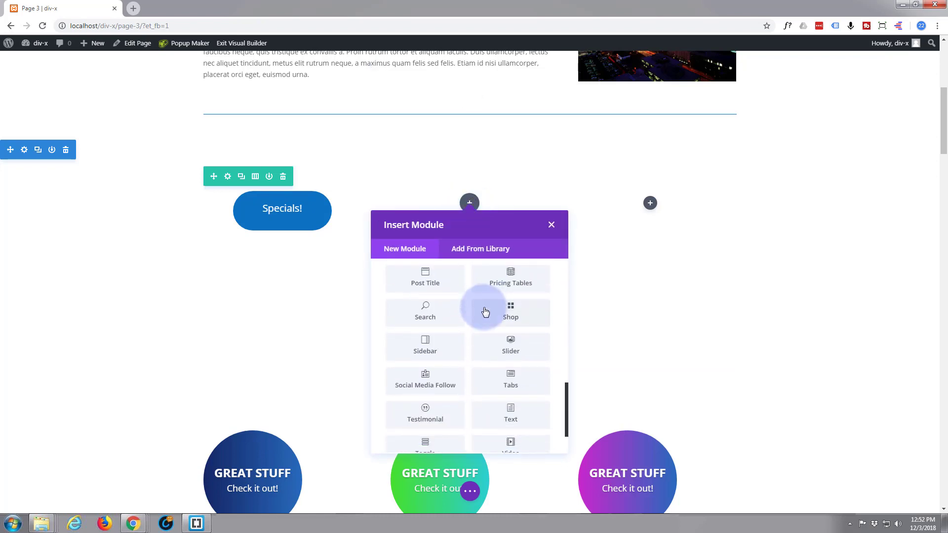
{"action": "scroll", "coordinate": [485, 312], "scroll_direction": "down", "scroll_amount": 1}
{"action": "scroll", "coordinate": [505, 393], "scroll_direction": "up", "scroll_amount": 1}
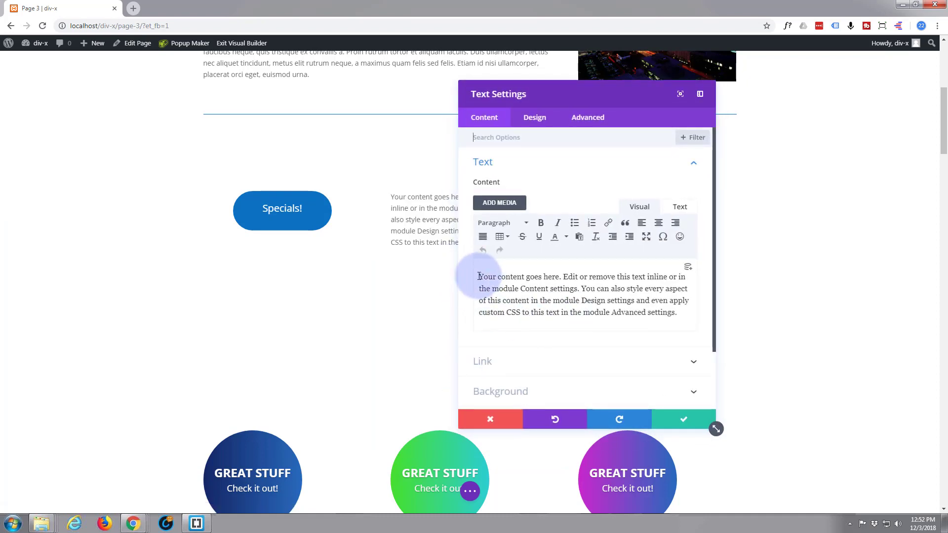
Replace the new module's placeholder text with "Glowing!" and format it as Heading 3
{"action": "left_click_drag", "start_coordinate": [478, 277], "coordinate": [698, 322]}
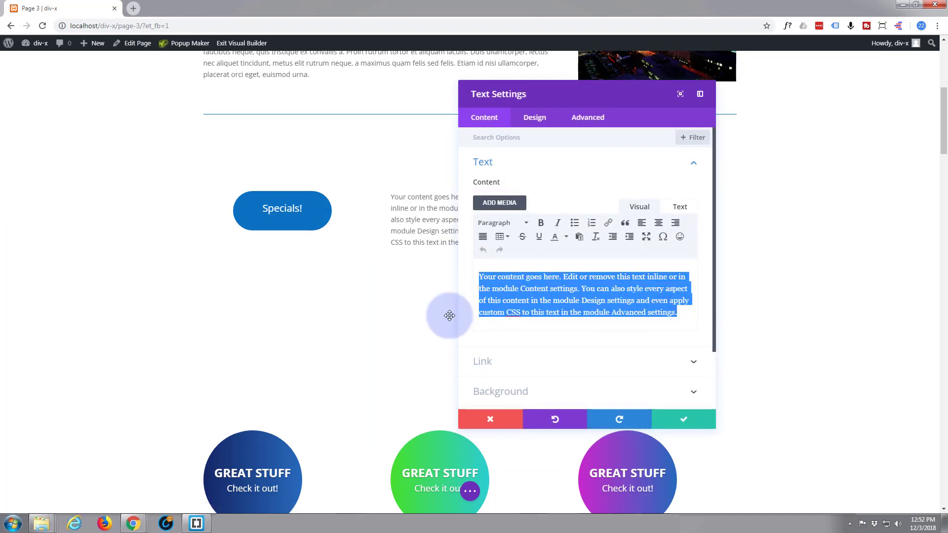
{"action": "type", "text": "Glowing!"}
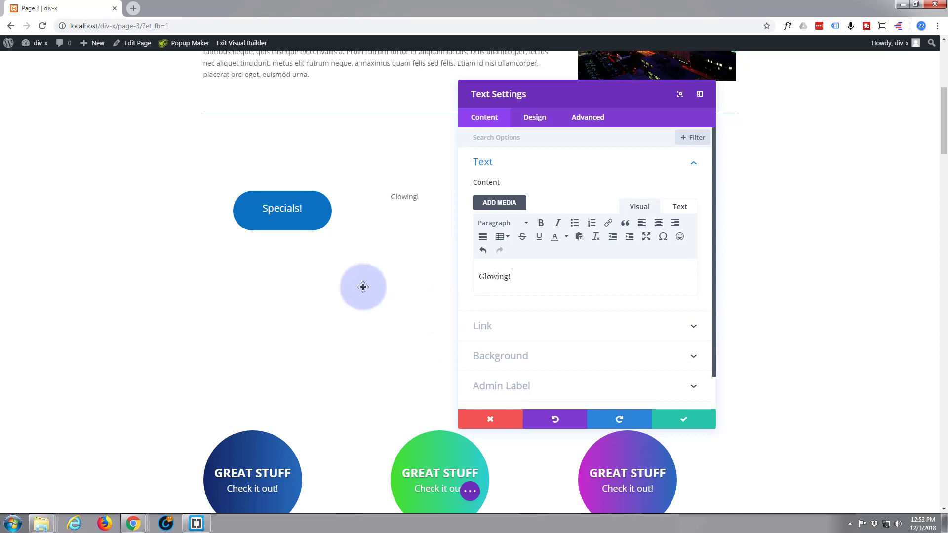
{"action": "left_click_drag", "start_coordinate": [514, 277], "coordinate": [477, 276]}
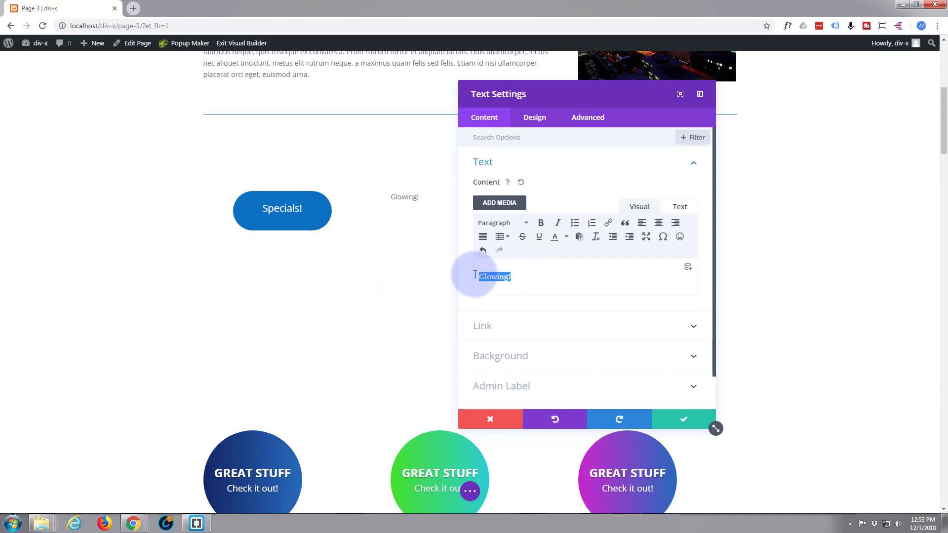
{"action": "left_click", "coordinate": [525, 224]}
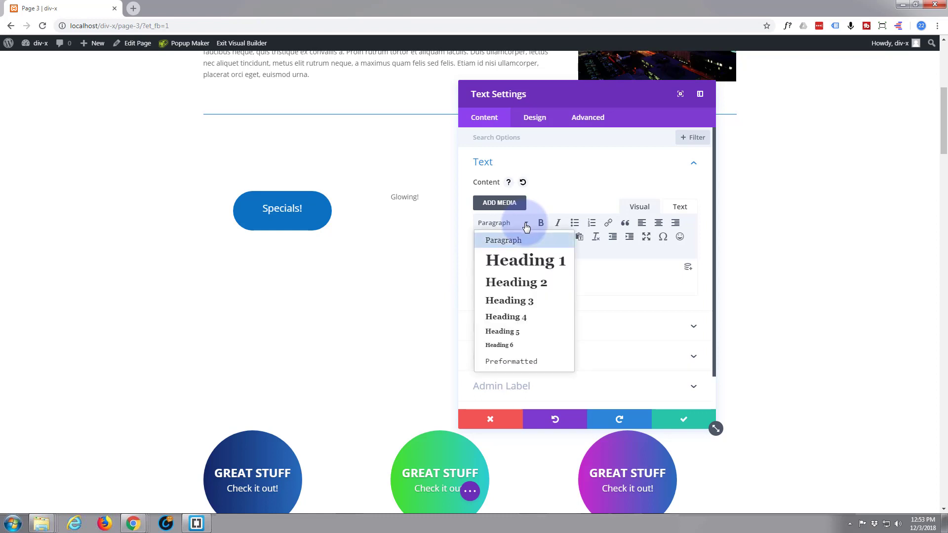
{"action": "left_click", "coordinate": [531, 302]}
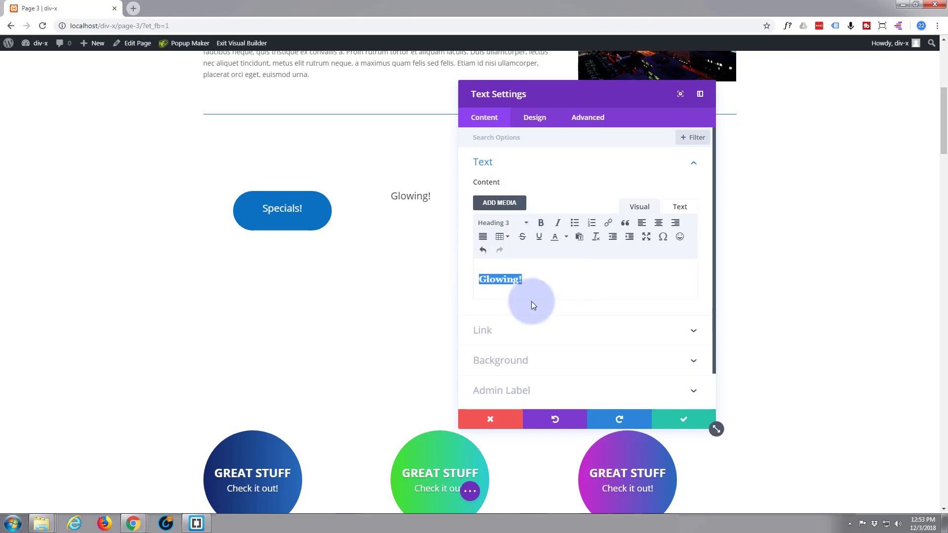
Give the "Glowing!" text module a #0dd9e0 background color
{"action": "left_click", "coordinate": [532, 360]}
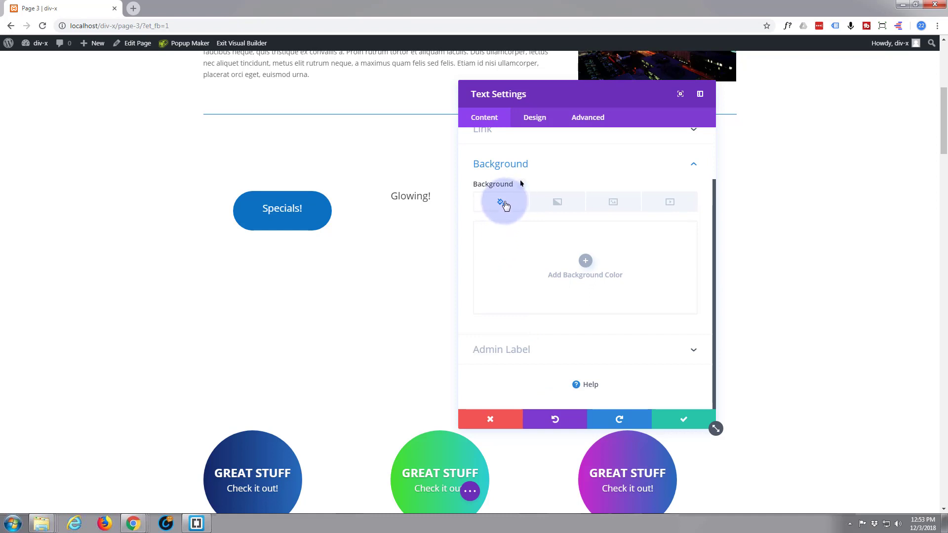
{"action": "left_click", "coordinate": [584, 261]}
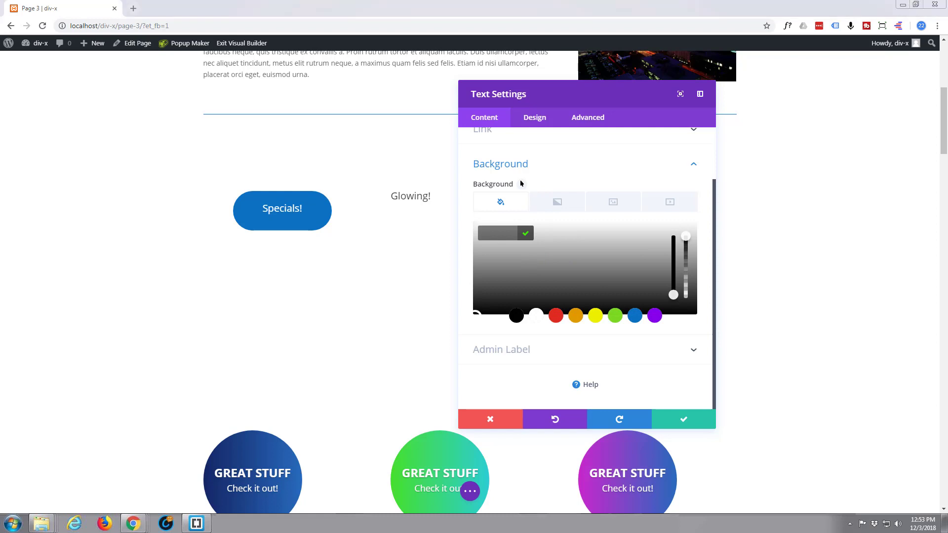
{"action": "left_click", "coordinate": [491, 231]}
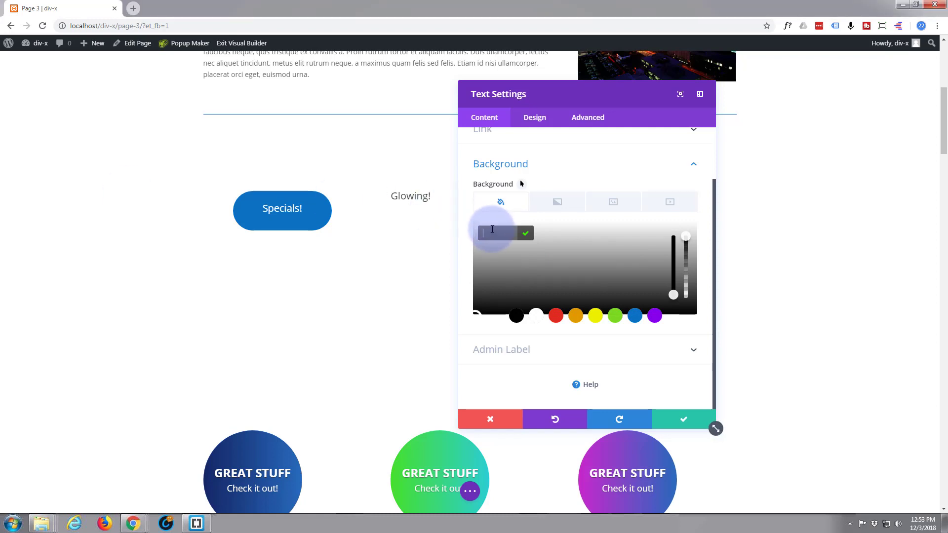
{"action": "type", "text": "#0dd9e0"}
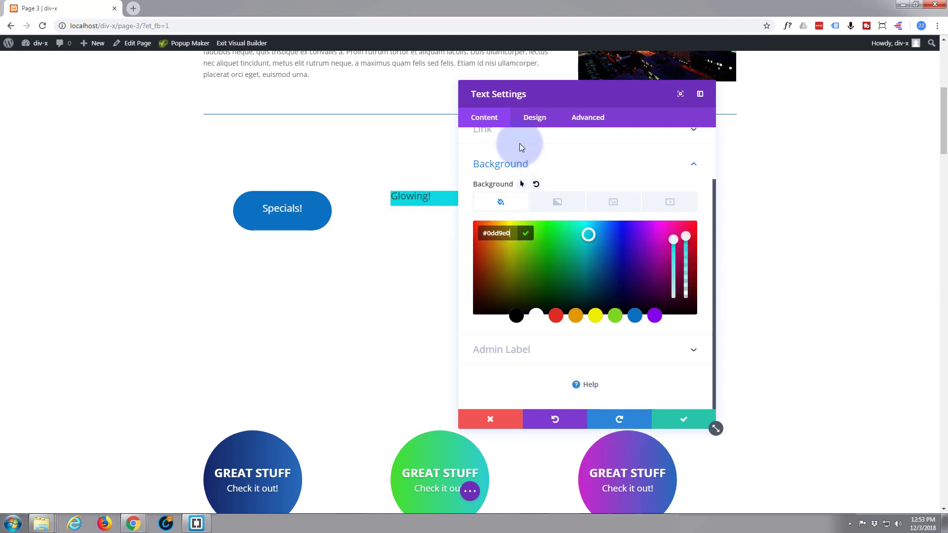
Set the "Glowing!" module's Heading 3 text color to white and center its alignment
{"action": "left_click", "coordinate": [532, 120]}
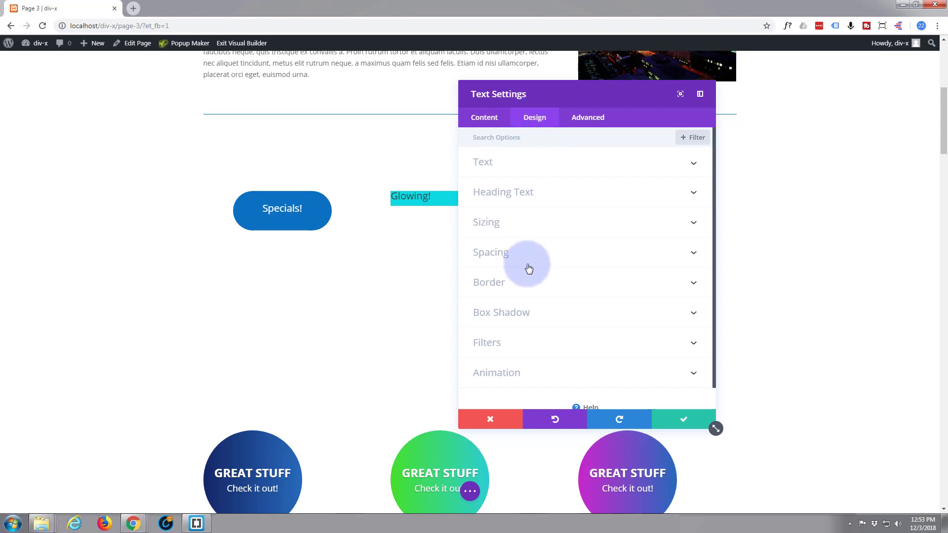
{"action": "left_click", "coordinate": [550, 193]}
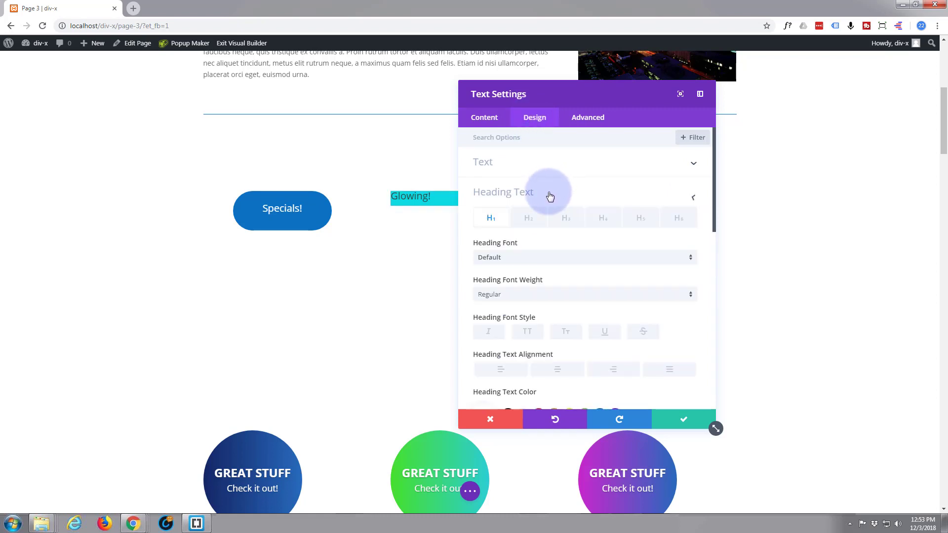
{"action": "left_click", "coordinate": [566, 170]}
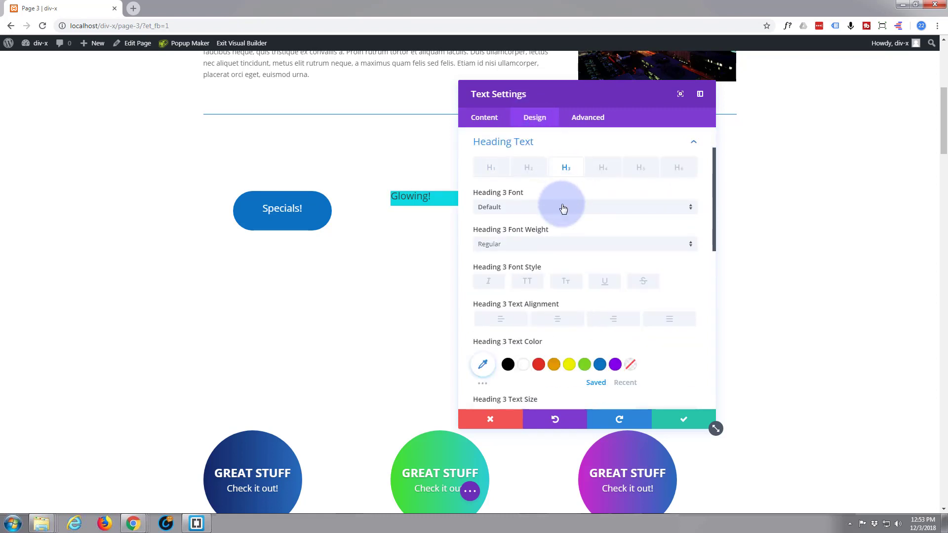
{"action": "left_click", "coordinate": [525, 368]}
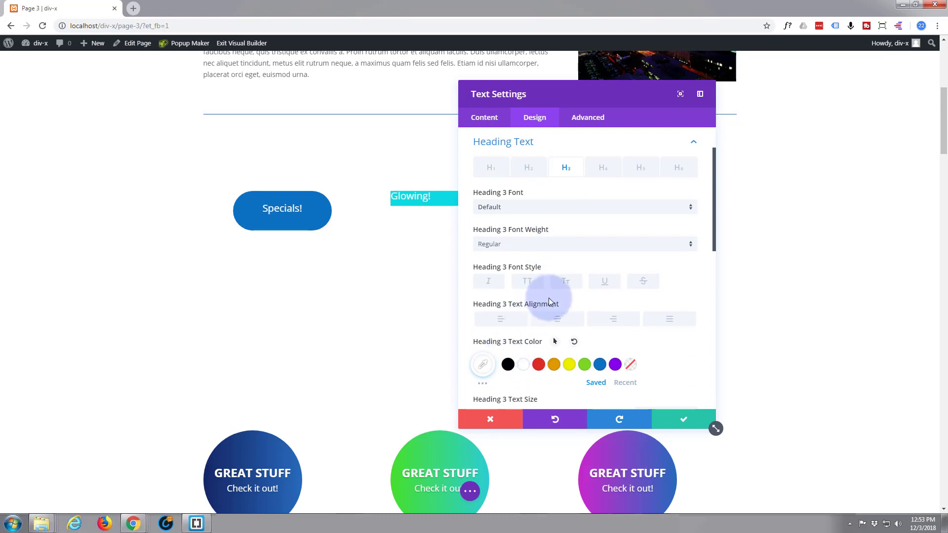
{"action": "left_click", "coordinate": [556, 320]}
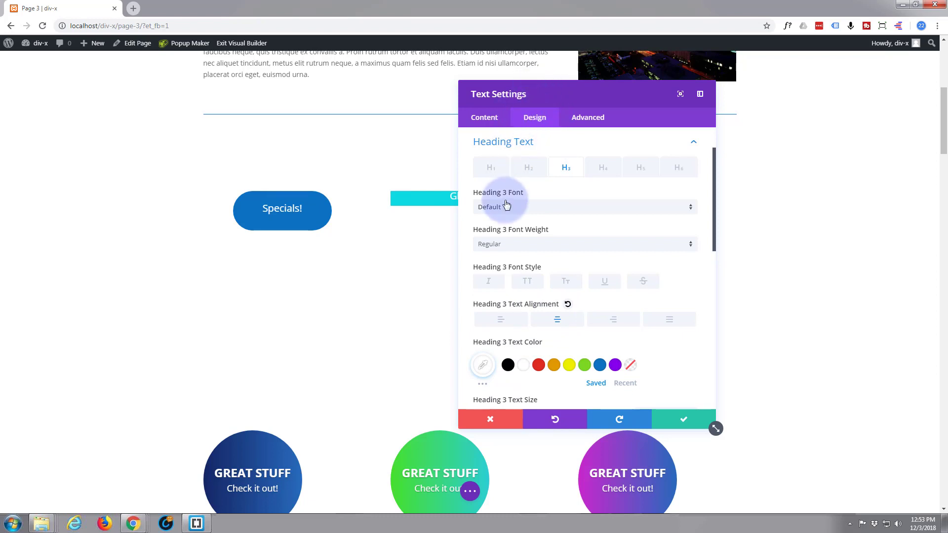
Set the "Glowing!" module's custom padding to 25px top and bottom and 30px left and right, with both pairs linked
{"action": "scroll", "coordinate": [506, 197], "scroll_direction": "down", "scroll_amount": 3}
{"action": "scroll", "coordinate": [506, 203], "scroll_direction": "down", "scroll_amount": 8}
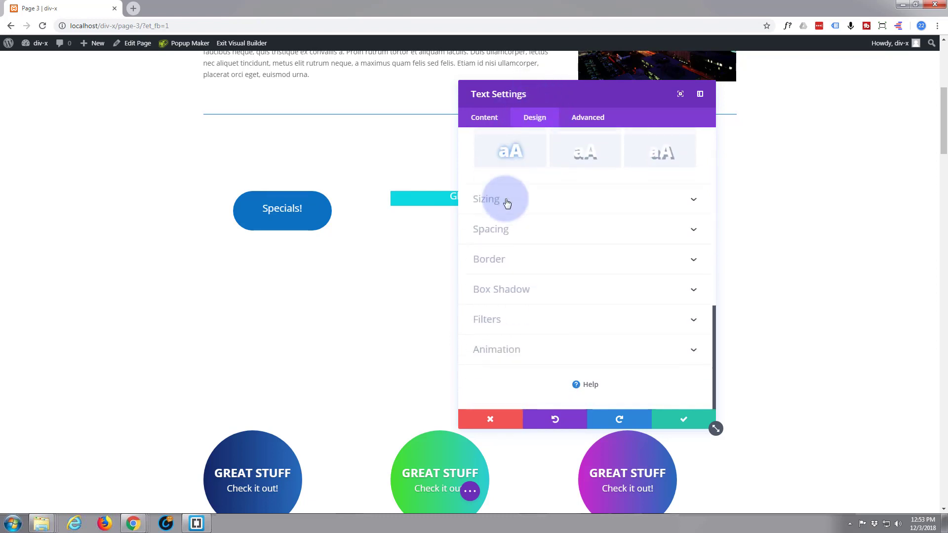
{"action": "left_click", "coordinate": [548, 233]}
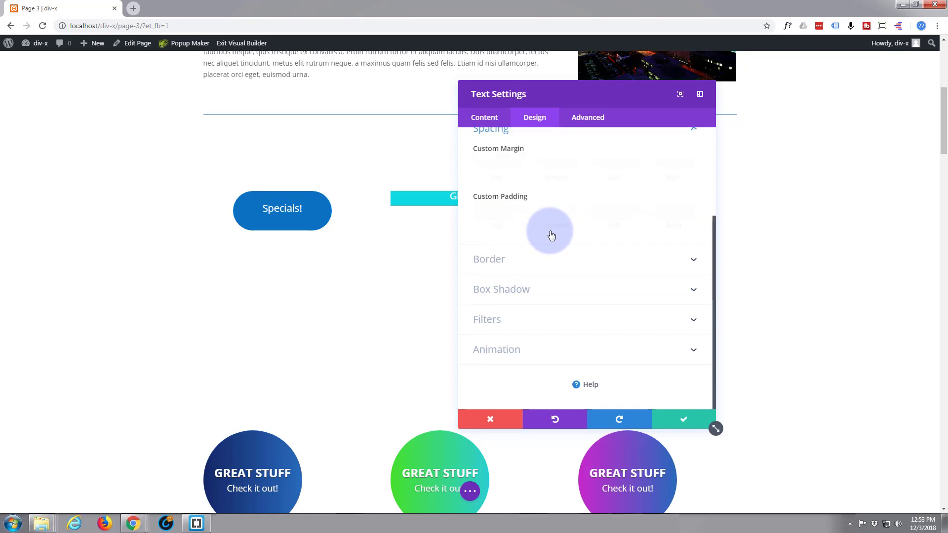
{"action": "left_click", "coordinate": [489, 224]}
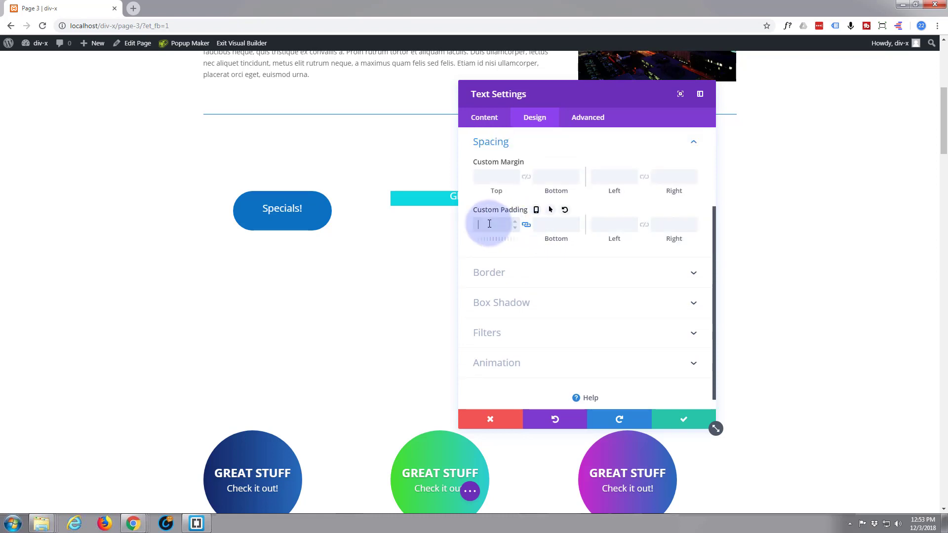
{"action": "type", "text": "25"}
{"action": "left_click", "coordinate": [608, 225]}
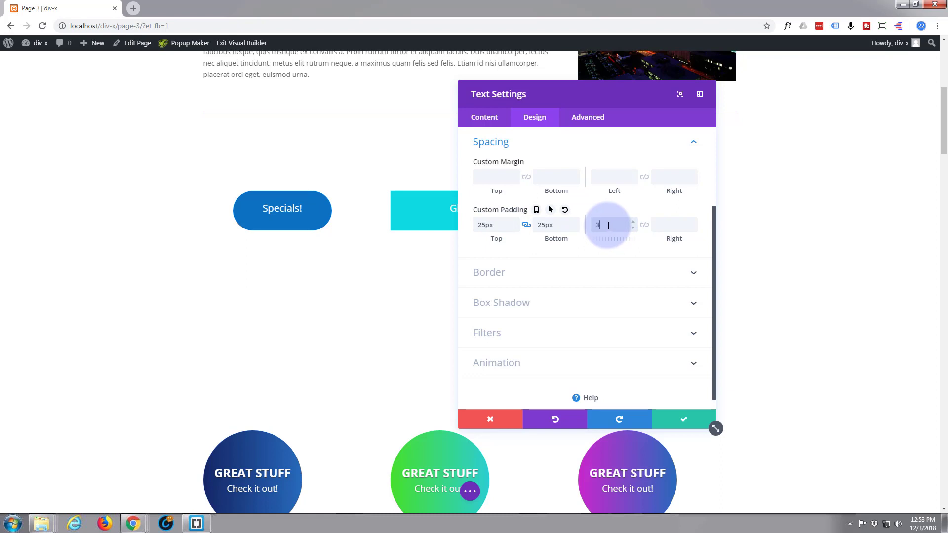
{"action": "type", "text": "3"}
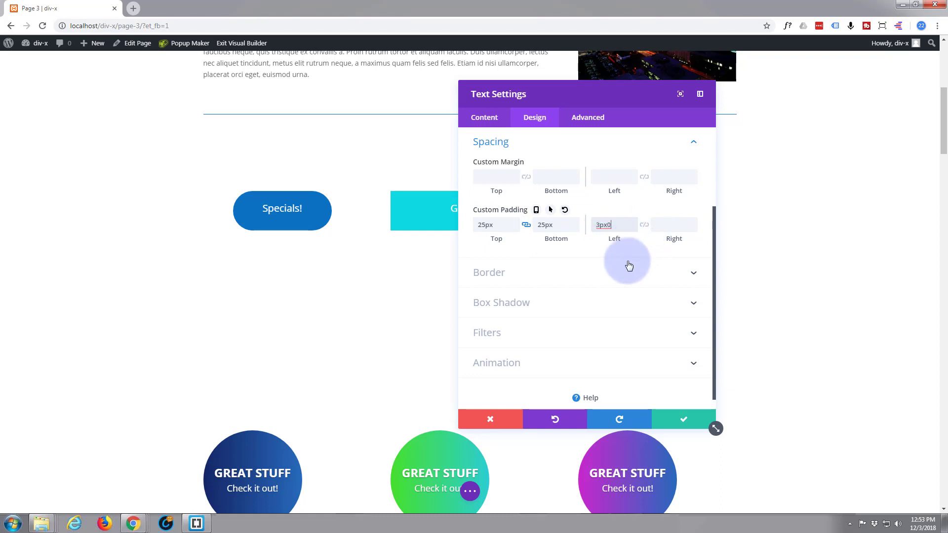
{"action": "left_click_drag", "start_coordinate": [615, 225], "coordinate": [591, 227]}
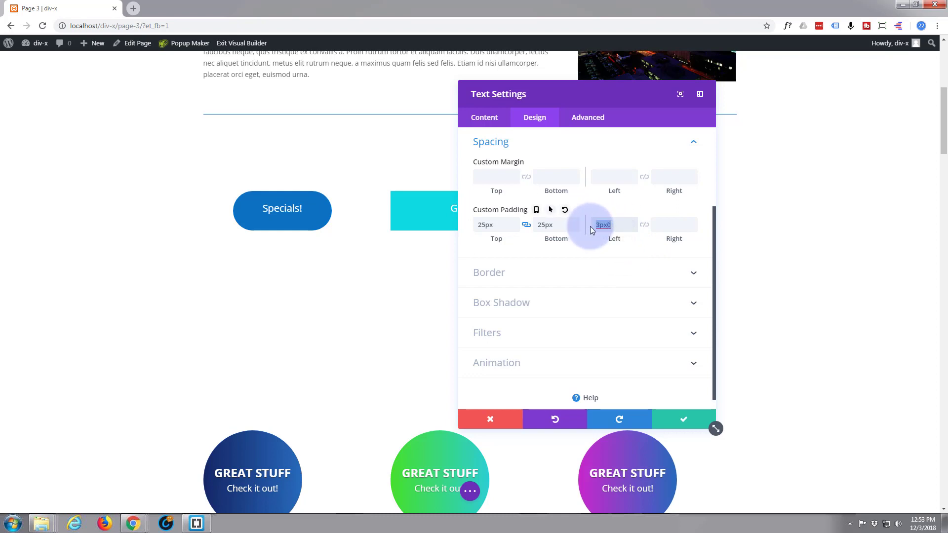
{"action": "type", "text": "30"}
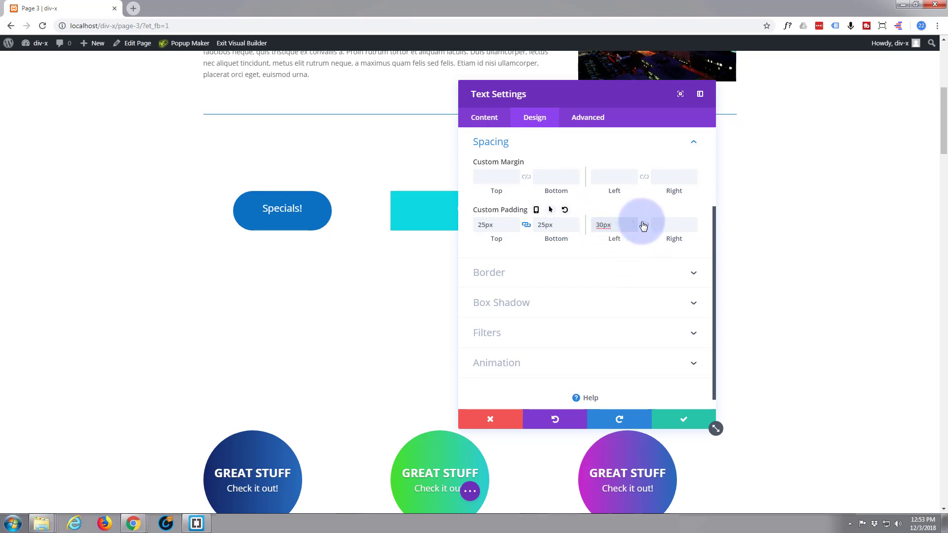
{"action": "left_click", "coordinate": [644, 225]}
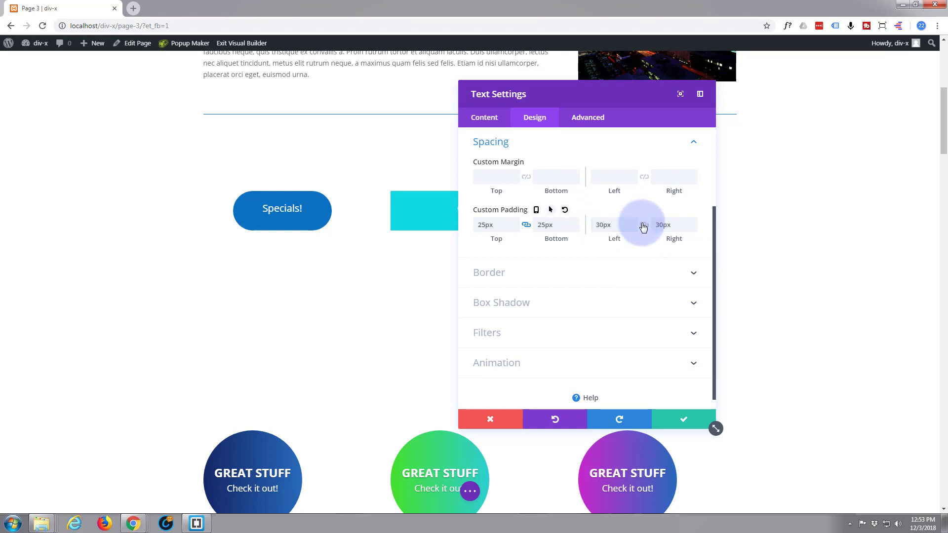
Add the custom CSS "width:200px;margin:auto;" to the "Glowing!" text module's main element
{"action": "left_click", "coordinate": [589, 120]}
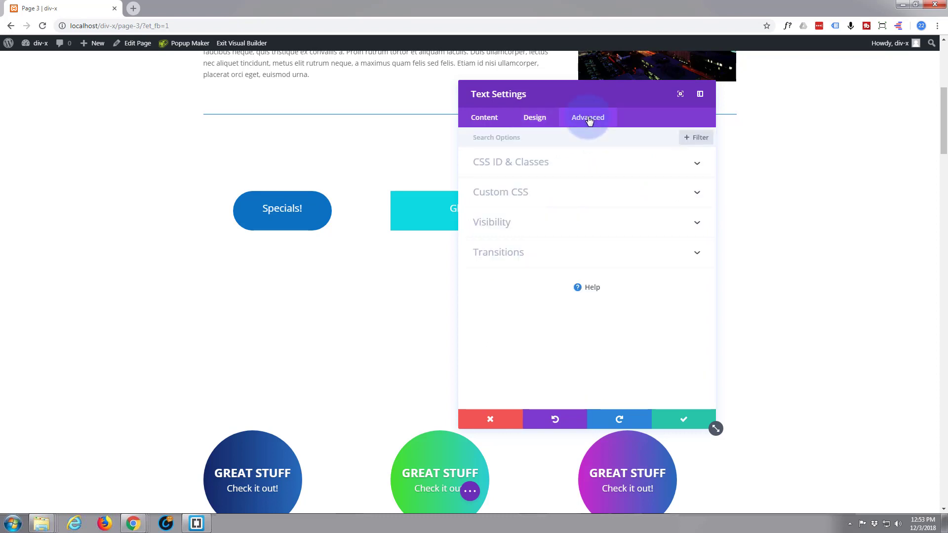
{"action": "left_click", "coordinate": [565, 192]}
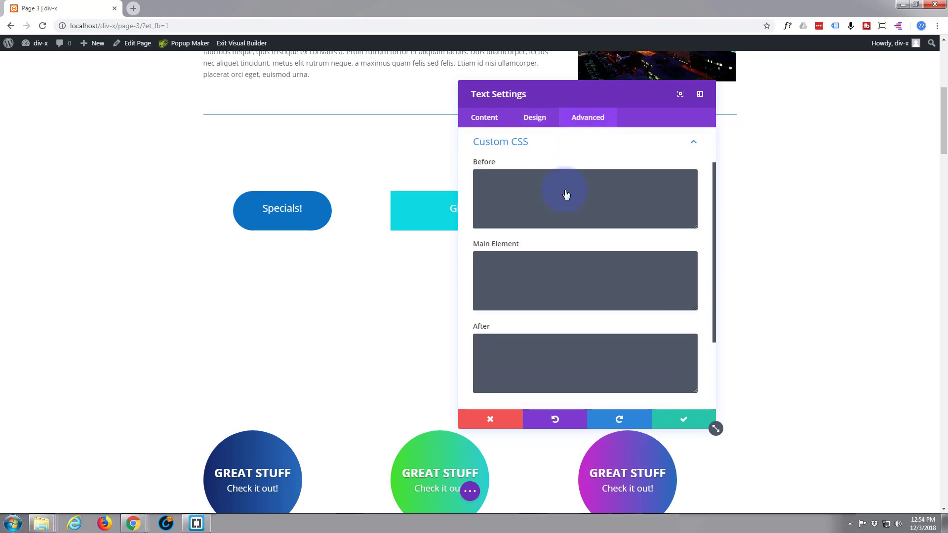
{"action": "left_click", "coordinate": [502, 262]}
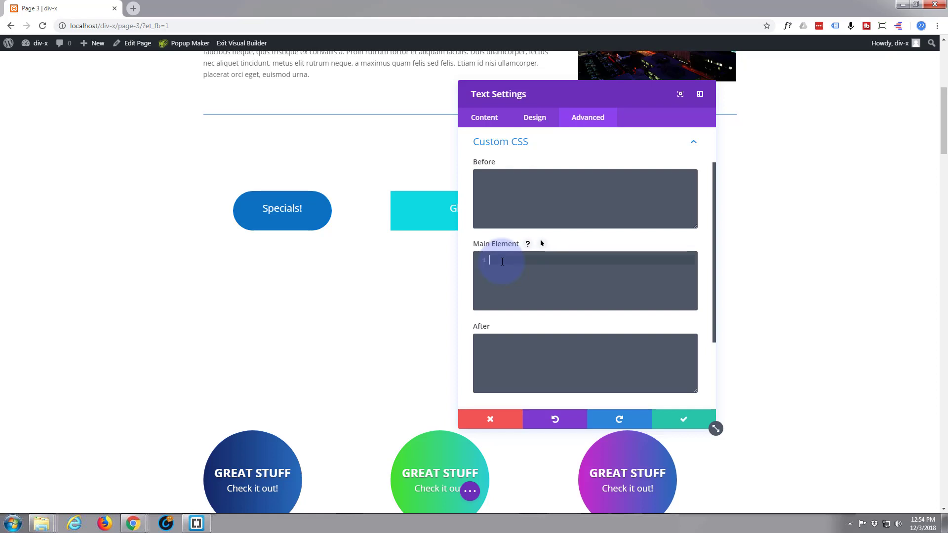
{"action": "type", "text": "width:200px"}
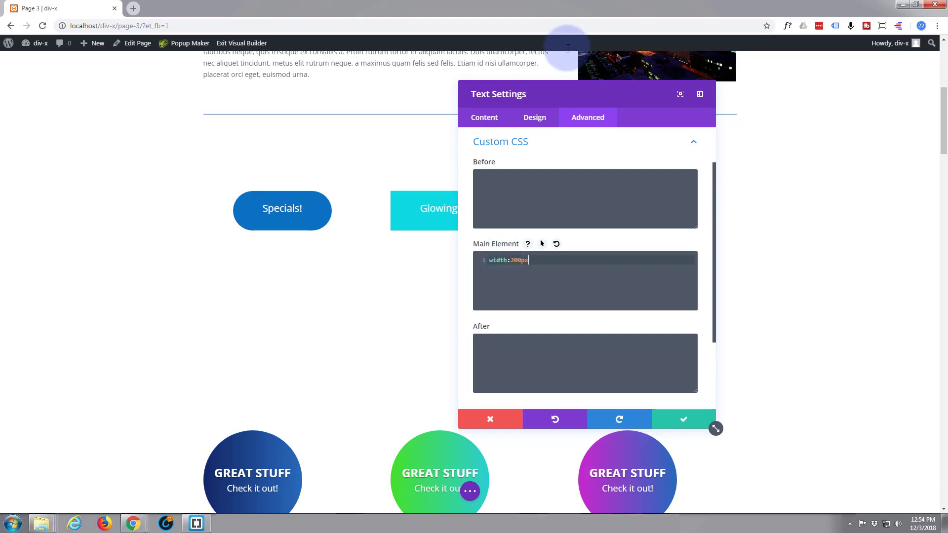
{"action": "left_click_drag", "start_coordinate": [574, 98], "coordinate": [205, 91]}
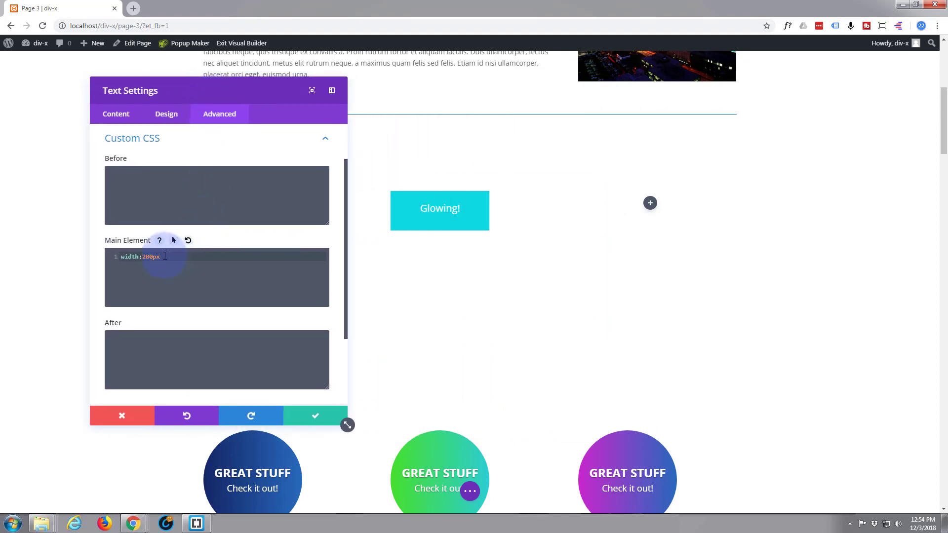
{"action": "left_click", "coordinate": [223, 254]}
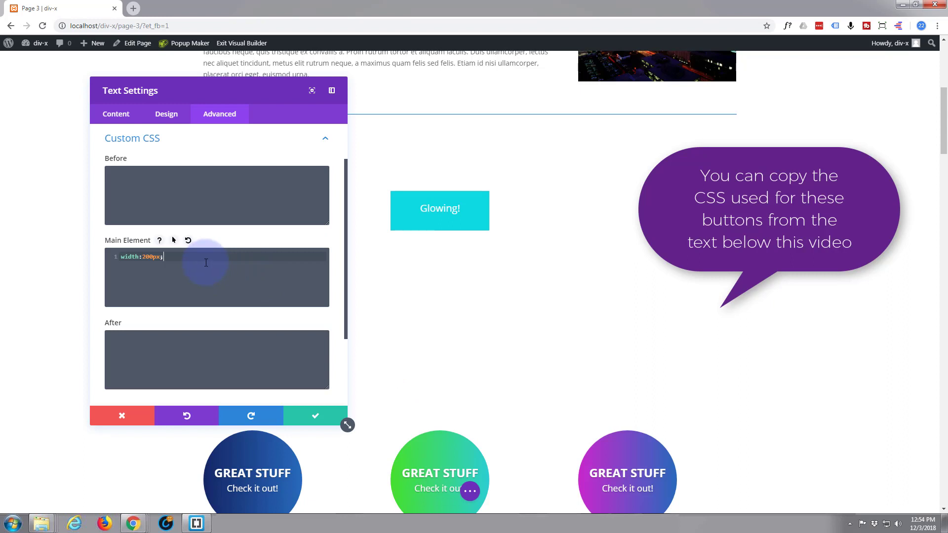
{"action": "type", "text": "rgin"}
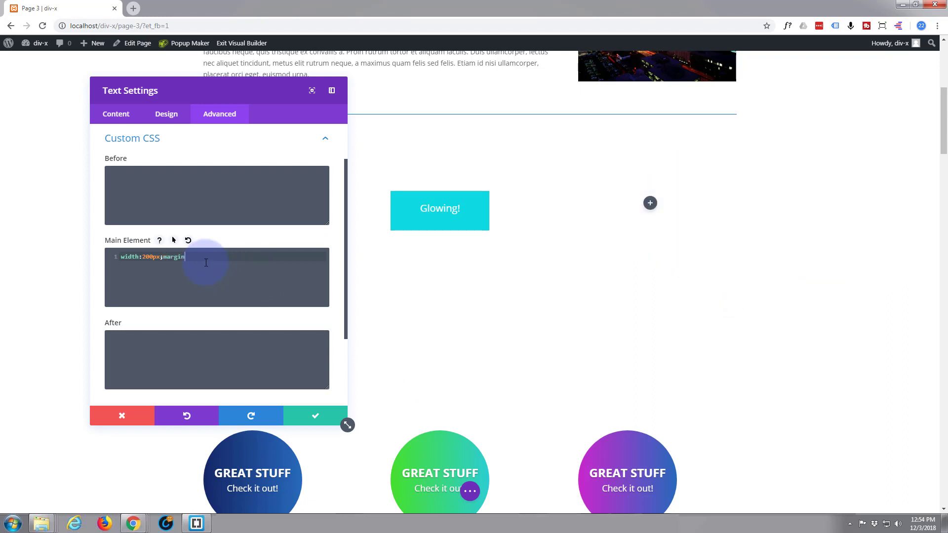
{"action": "type", "text": ":aut"}
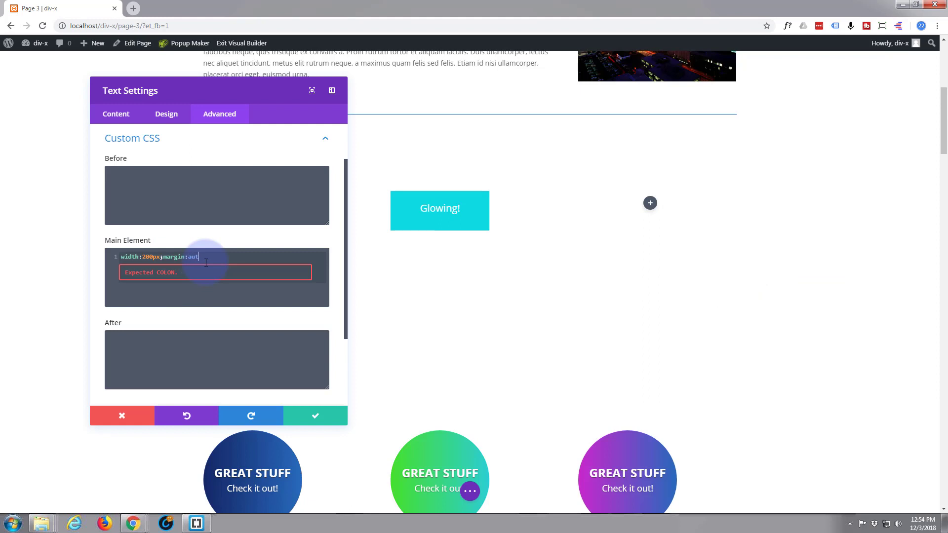
{"action": "type", "text": "o"}
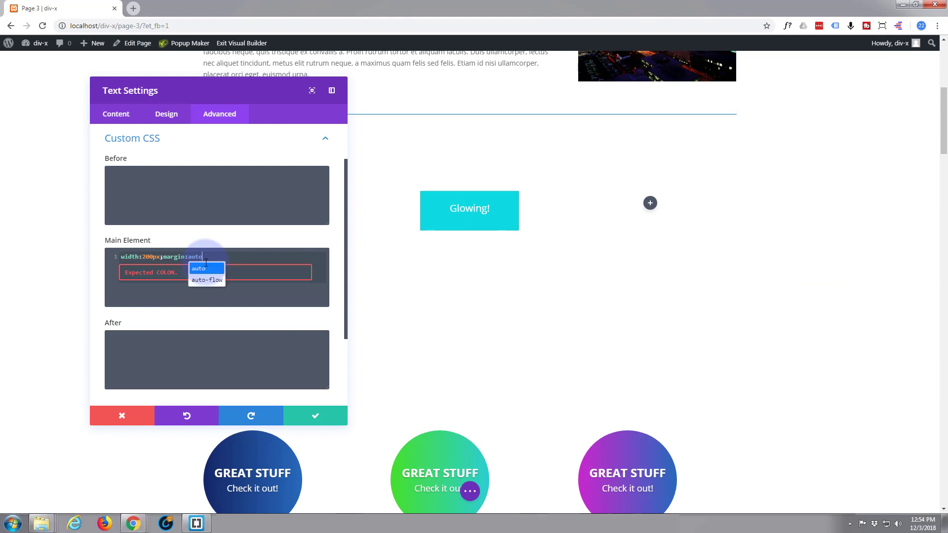
{"action": "type", "text": ";"}
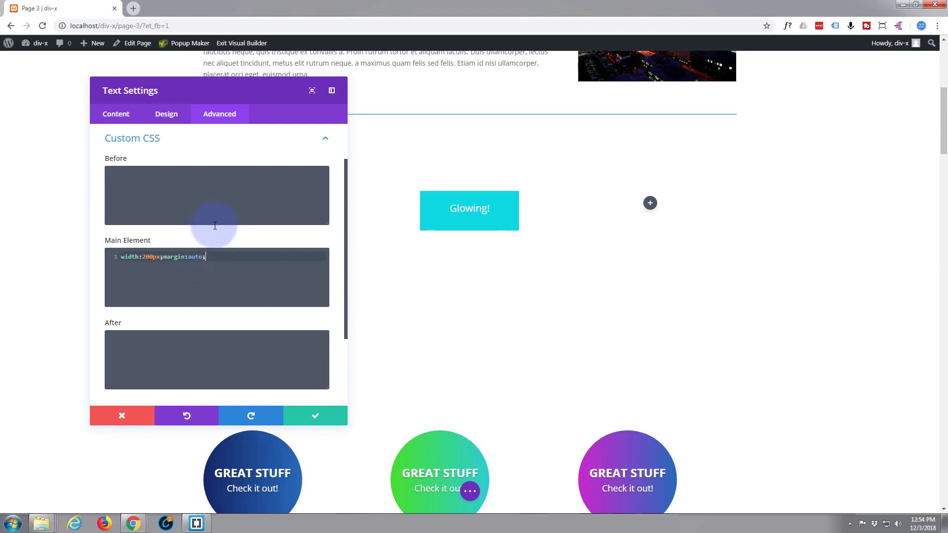
Round all four corners of the "Glowing!" module to 50px
{"action": "left_click", "coordinate": [166, 114]}
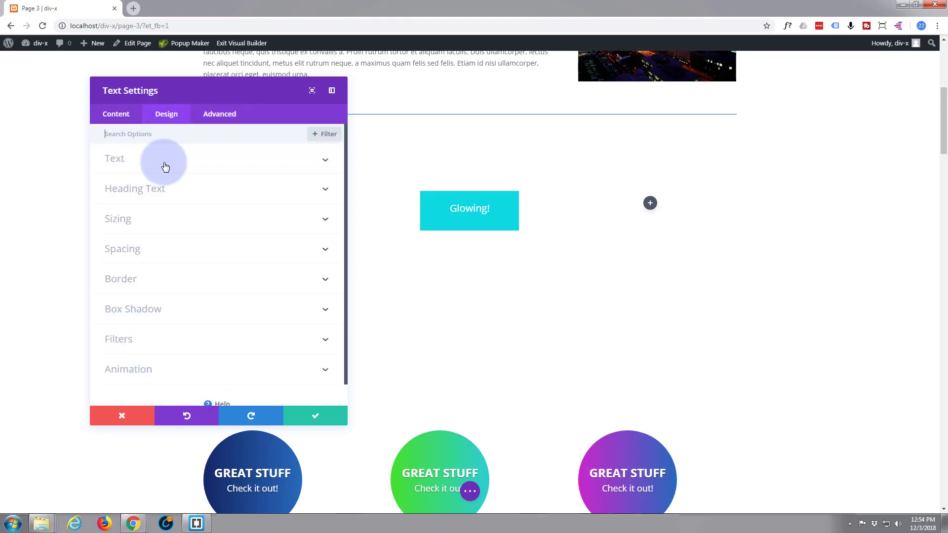
{"action": "left_click", "coordinate": [148, 280]}
{"action": "left_click", "coordinate": [127, 185]}
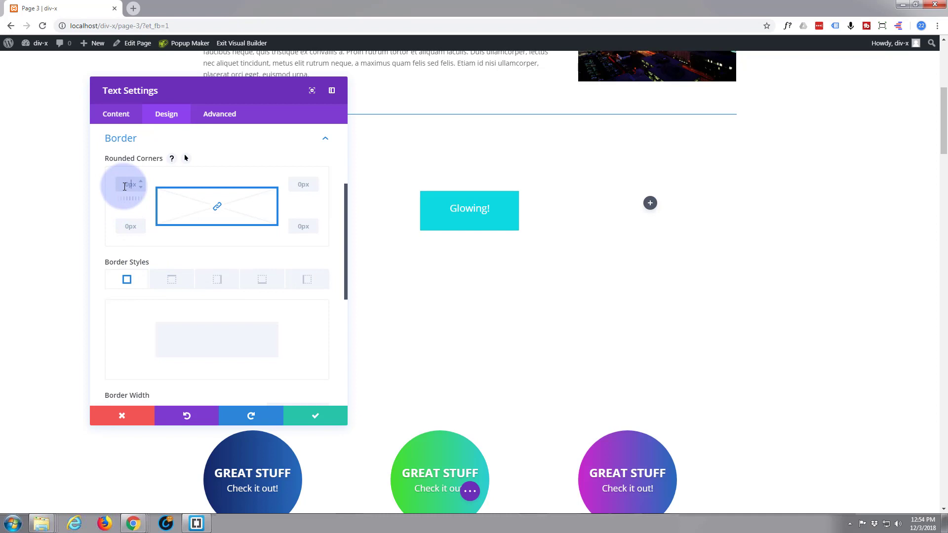
{"action": "left_click", "coordinate": [229, 231]}
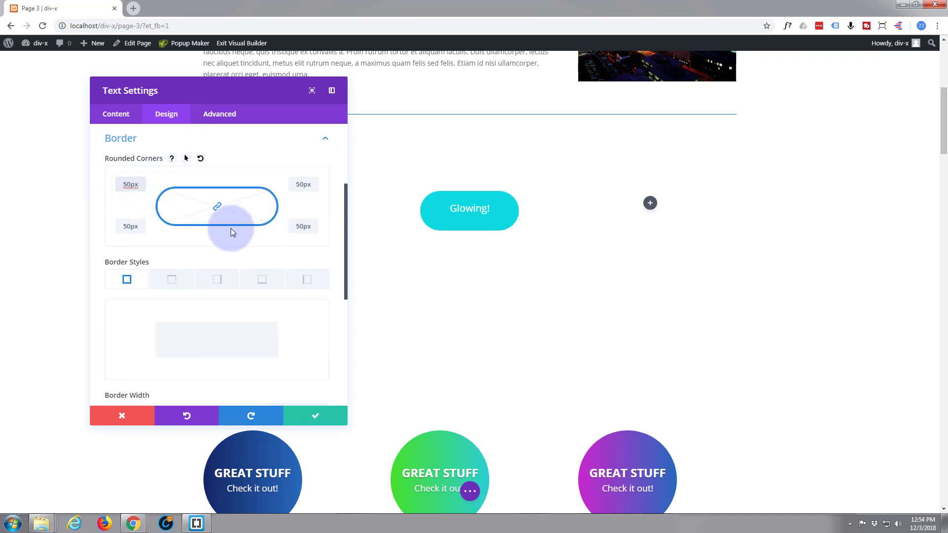
Enable the hover state for the "Glowing!" module's background and set its hover color to white, #ffffff
{"action": "left_click", "coordinate": [116, 113]}
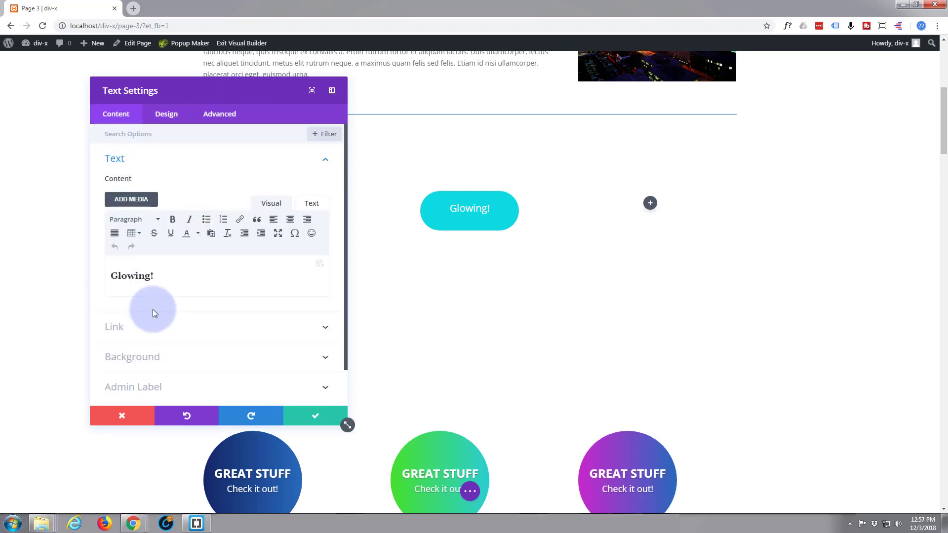
{"action": "left_click", "coordinate": [159, 356]}
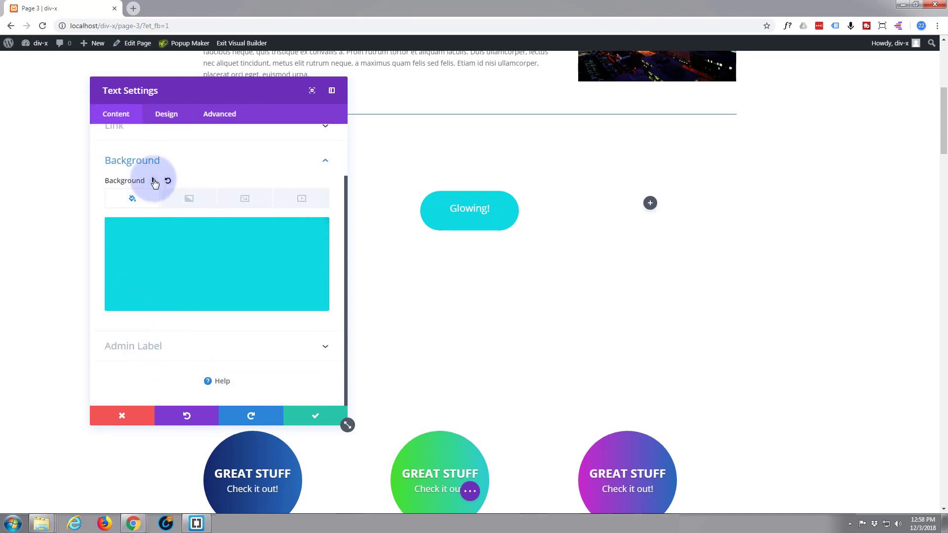
{"action": "left_click", "coordinate": [153, 181]}
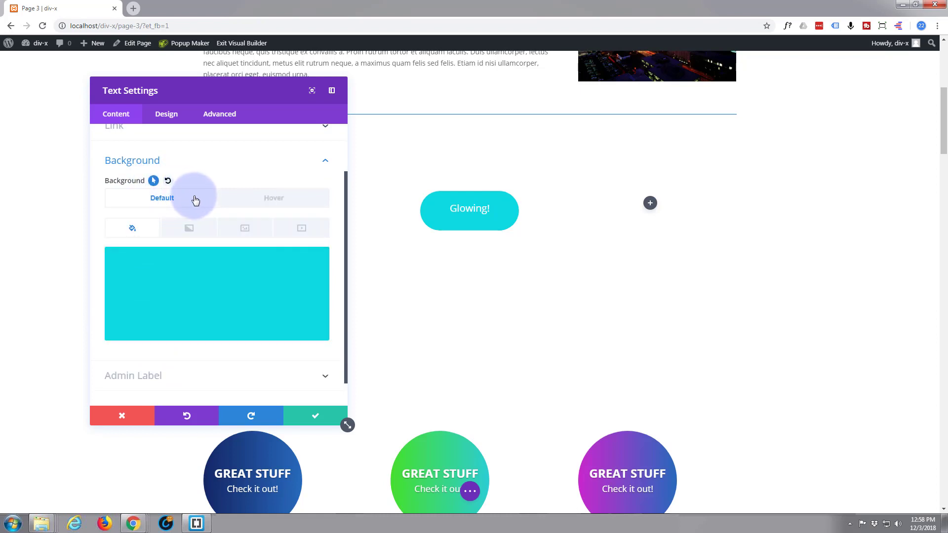
{"action": "left_click", "coordinate": [266, 199]}
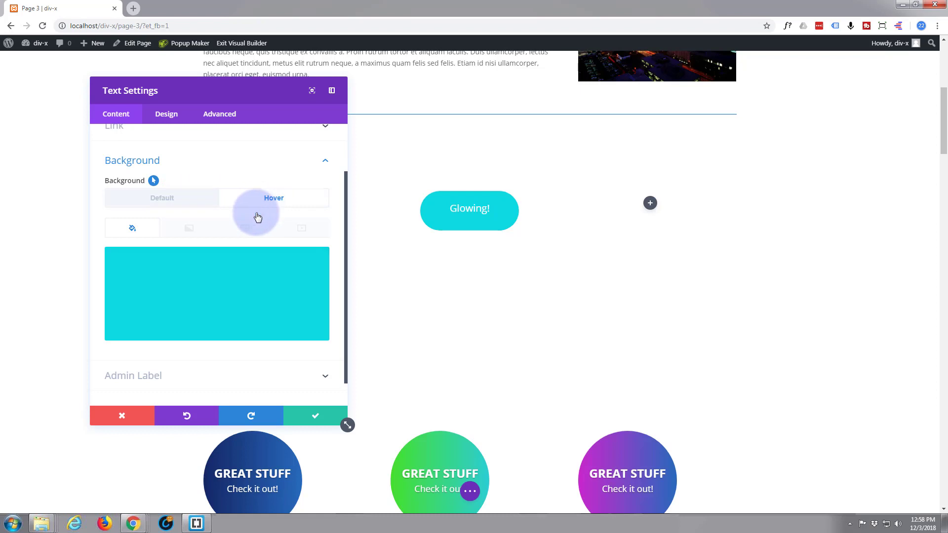
{"action": "left_click", "coordinate": [201, 309]}
{"action": "left_click", "coordinate": [167, 335]}
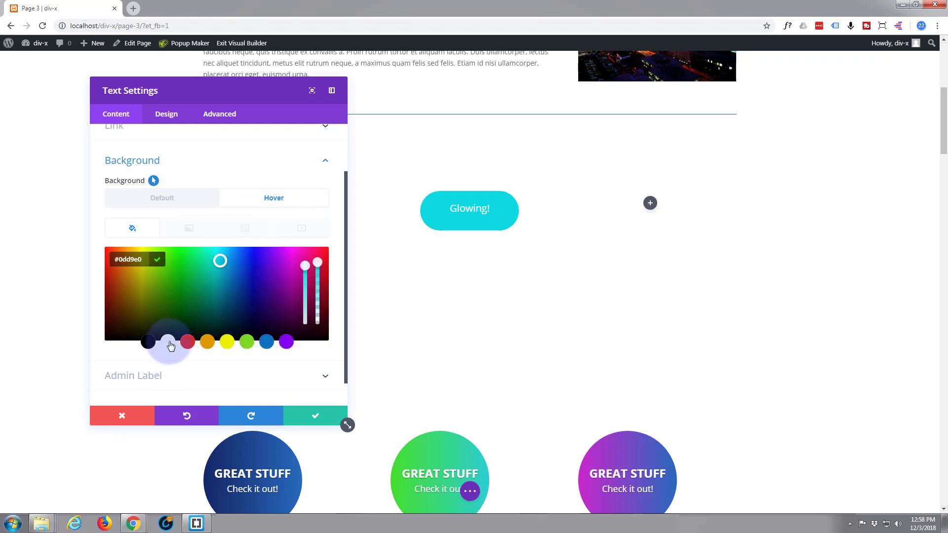
{"action": "left_click", "coordinate": [168, 342]}
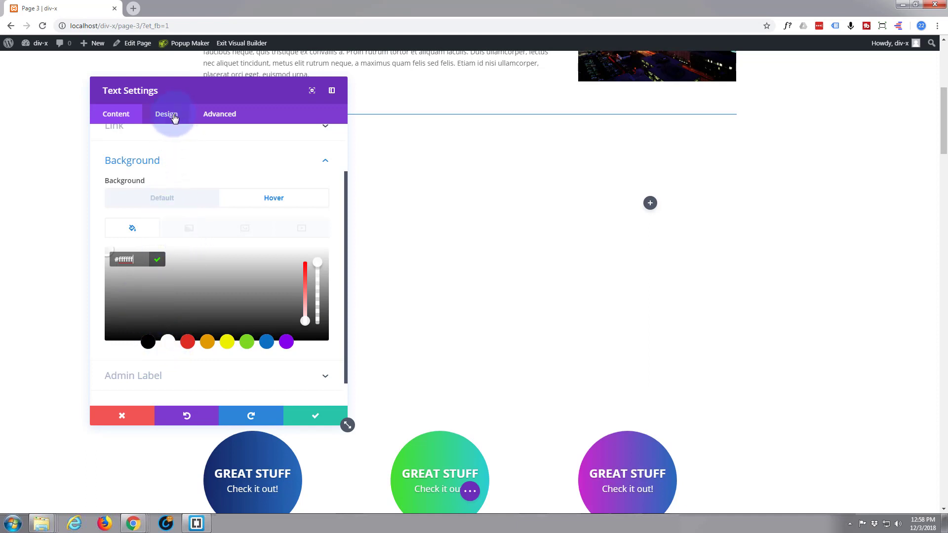
Enable the hover state for the "Glowing!" module's Heading 3 text color and set the hover color to #0dd9e0
{"action": "left_click", "coordinate": [174, 116]}
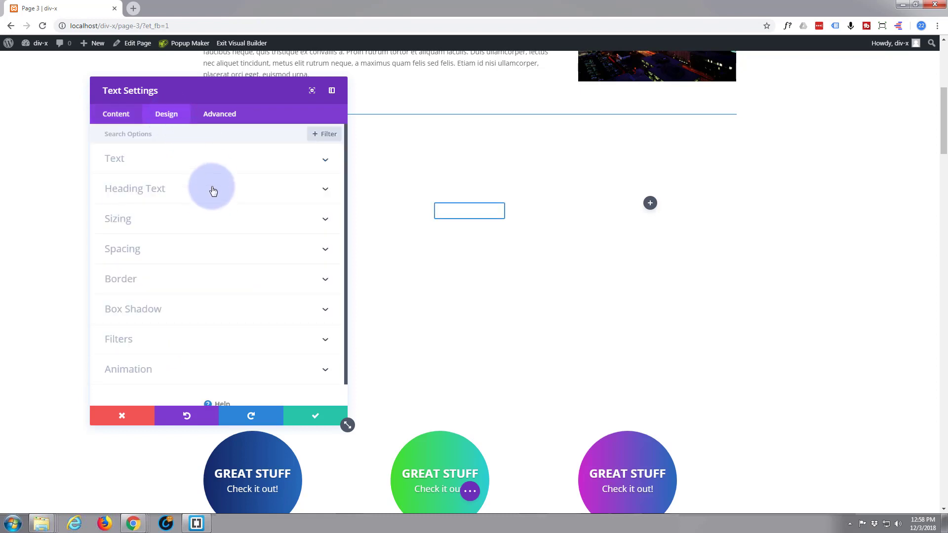
{"action": "left_click", "coordinate": [212, 190]}
{"action": "left_click", "coordinate": [197, 167]}
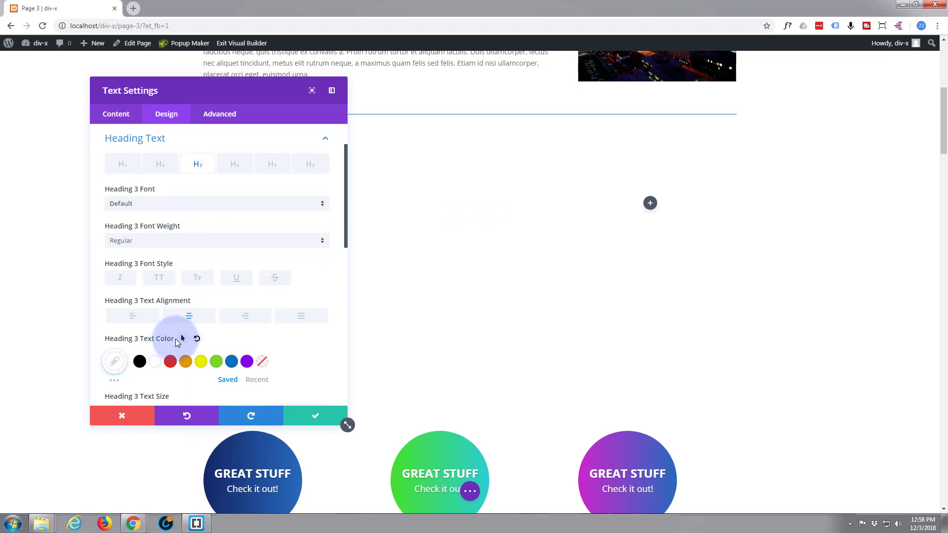
{"action": "left_click", "coordinate": [182, 339]}
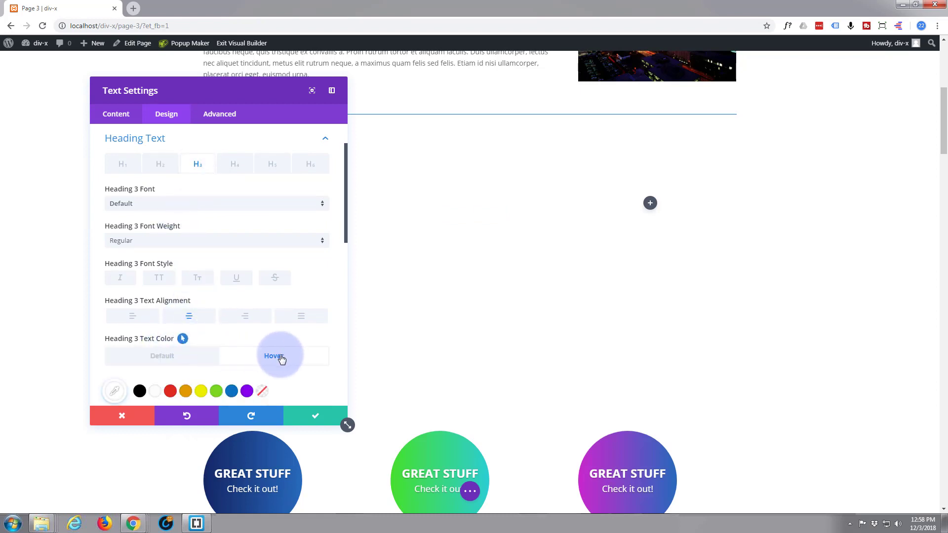
{"action": "left_click", "coordinate": [231, 391]}
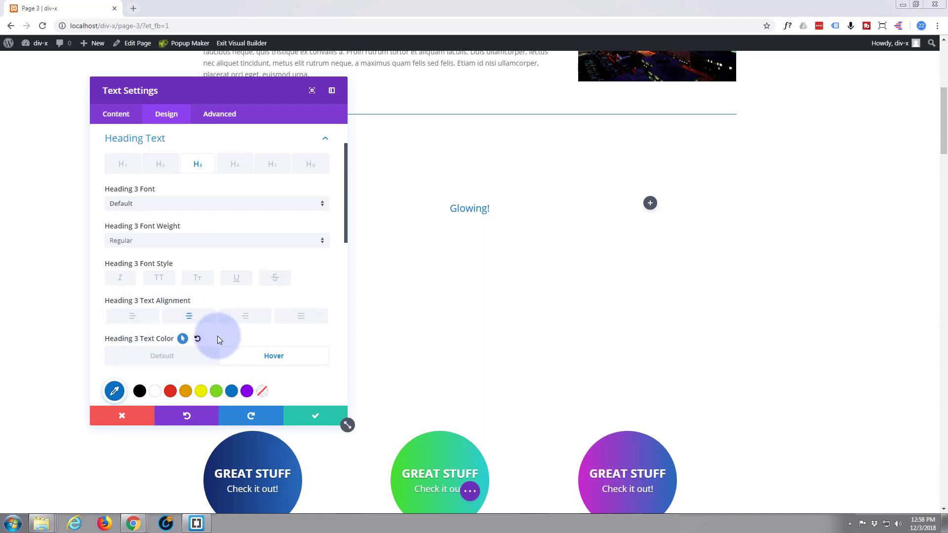
{"action": "left_click", "coordinate": [124, 391]}
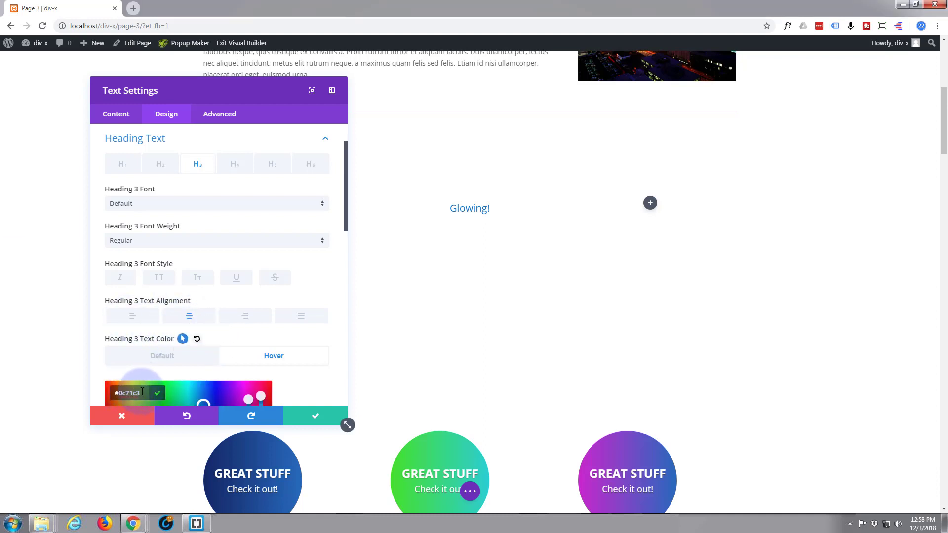
{"action": "left_click_drag", "start_coordinate": [142, 392], "coordinate": [105, 392]}
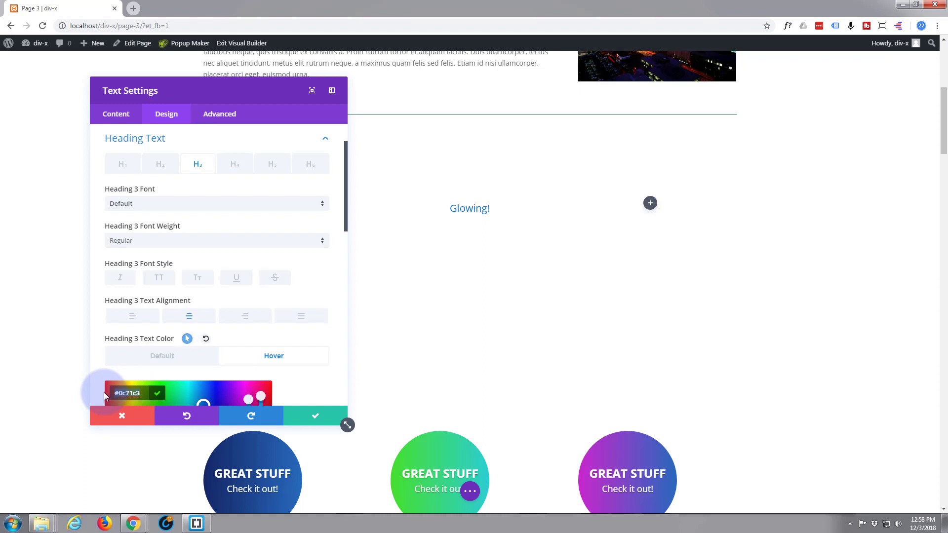
{"action": "type", "text": "#0dd9e0"}
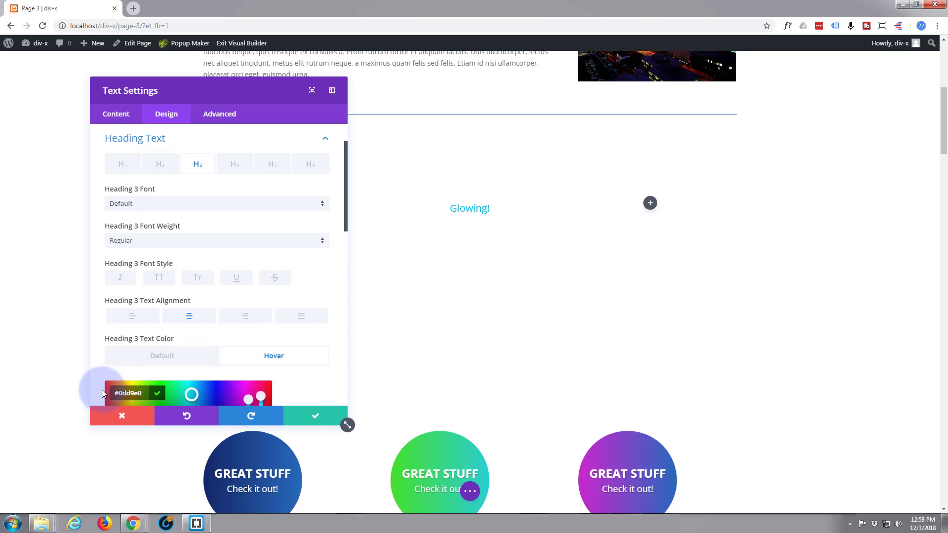
Give the "Glowing!" module a 1px border on all sides in the color #0dd9e0
{"action": "scroll", "coordinate": [280, 298], "scroll_direction": "down", "scroll_amount": 1}
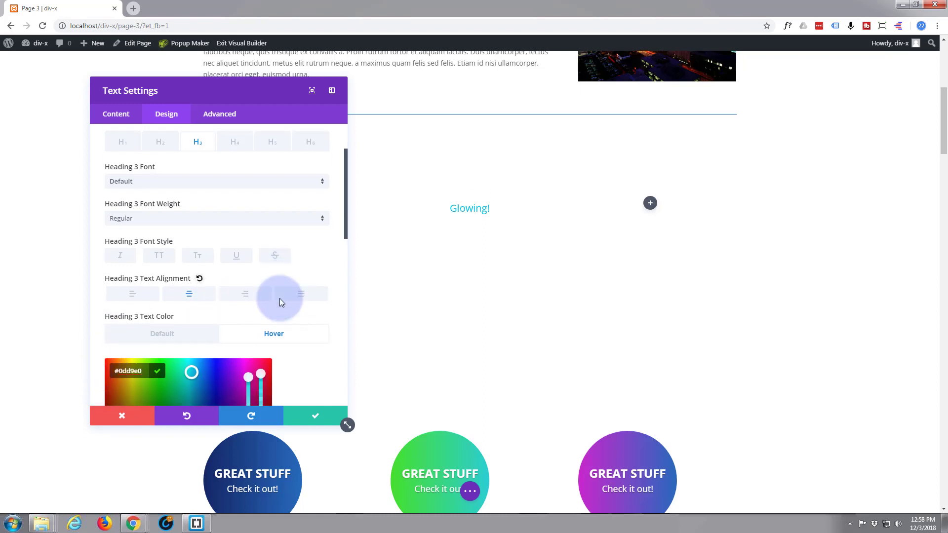
{"action": "scroll", "coordinate": [279, 298], "scroll_direction": "down", "scroll_amount": 8}
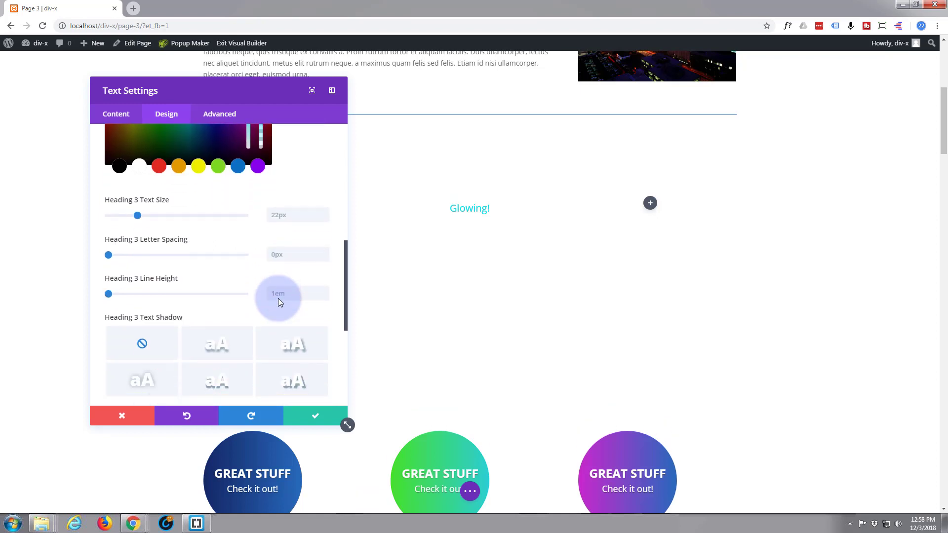
{"action": "scroll", "coordinate": [277, 298], "scroll_direction": "down", "scroll_amount": 5}
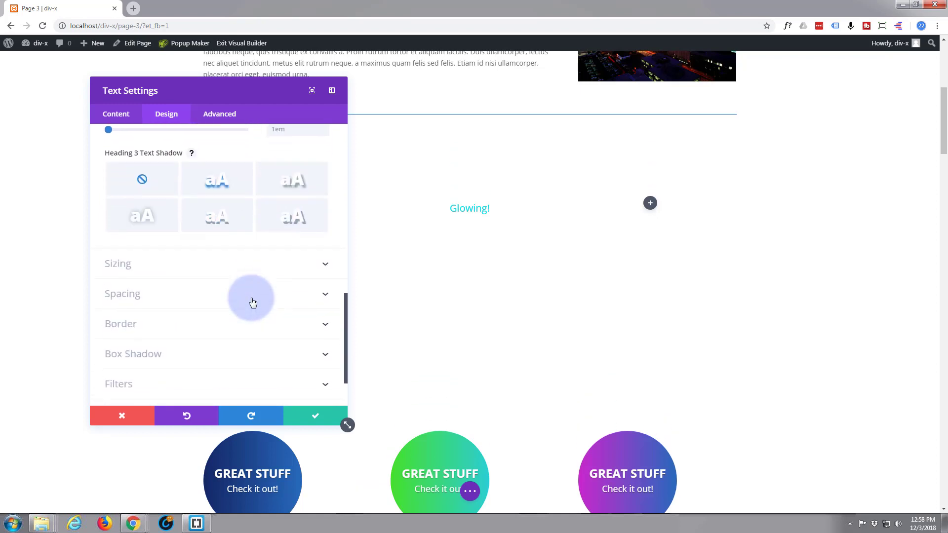
{"action": "scroll", "coordinate": [252, 302], "scroll_direction": "down", "scroll_amount": 2}
{"action": "left_click", "coordinate": [193, 287]}
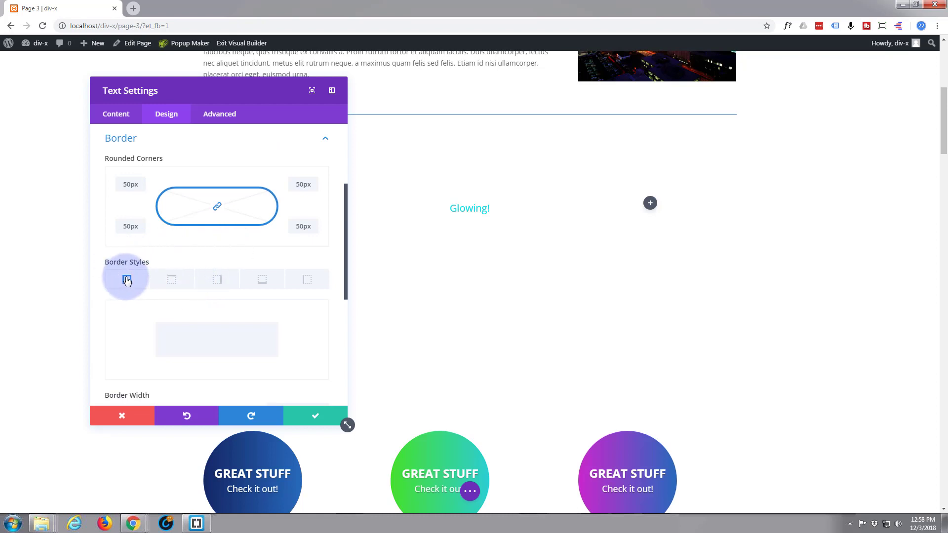
{"action": "scroll", "coordinate": [124, 304], "scroll_direction": "down", "scroll_amount": 2}
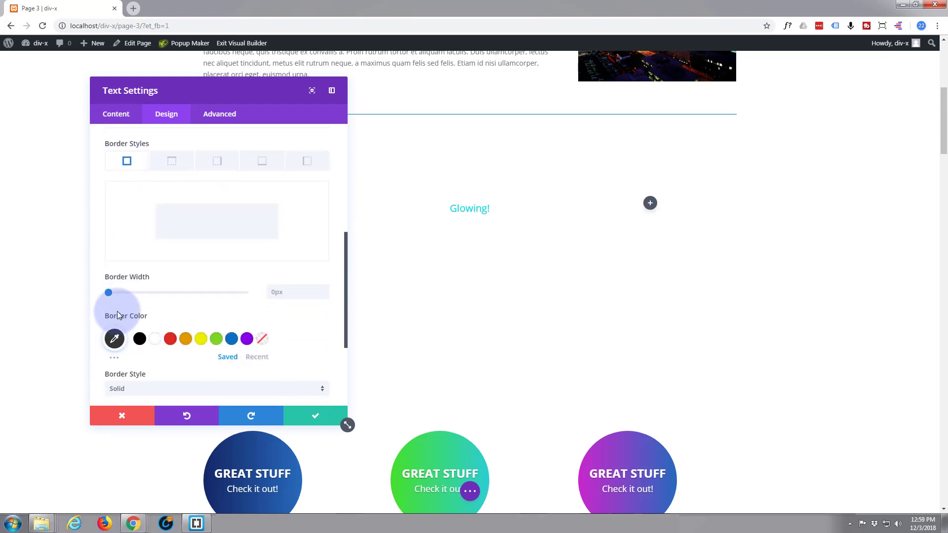
{"action": "left_click", "coordinate": [111, 293]}
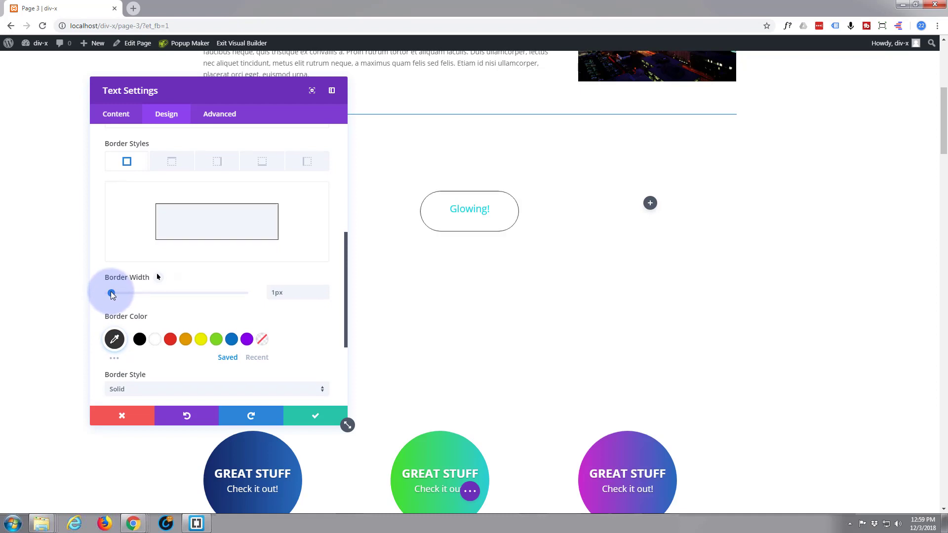
{"action": "left_click", "coordinate": [115, 340]}
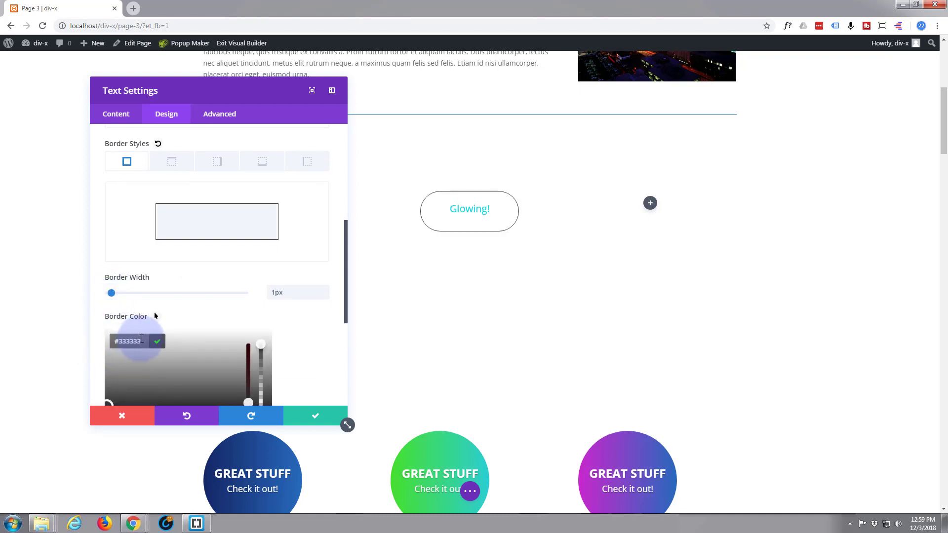
{"action": "type", "text": "#0dd9e0"}
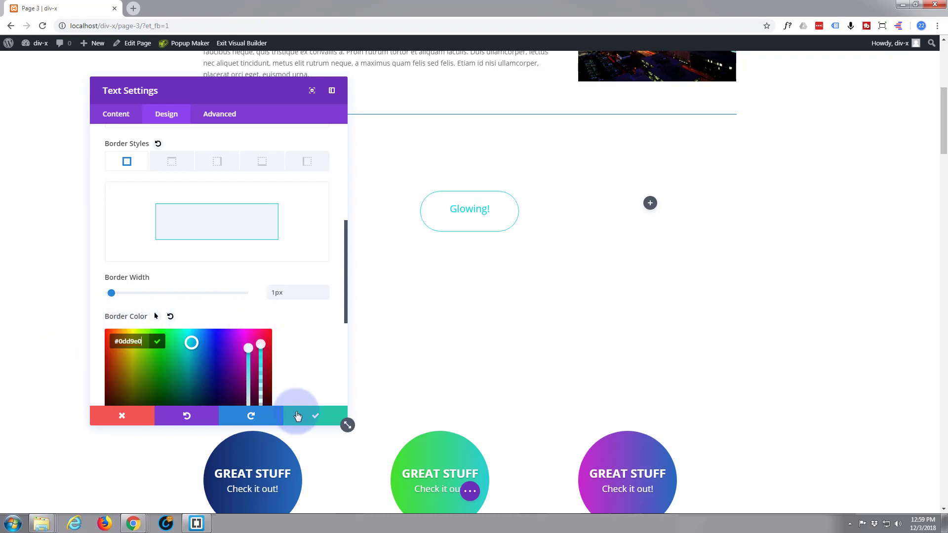
Enable the hover state for the "Glowing!" module's Main Element CSS and enter box-shadow:0px 5px 65px #0dd9e0 for it
{"action": "left_click", "coordinate": [228, 116]}
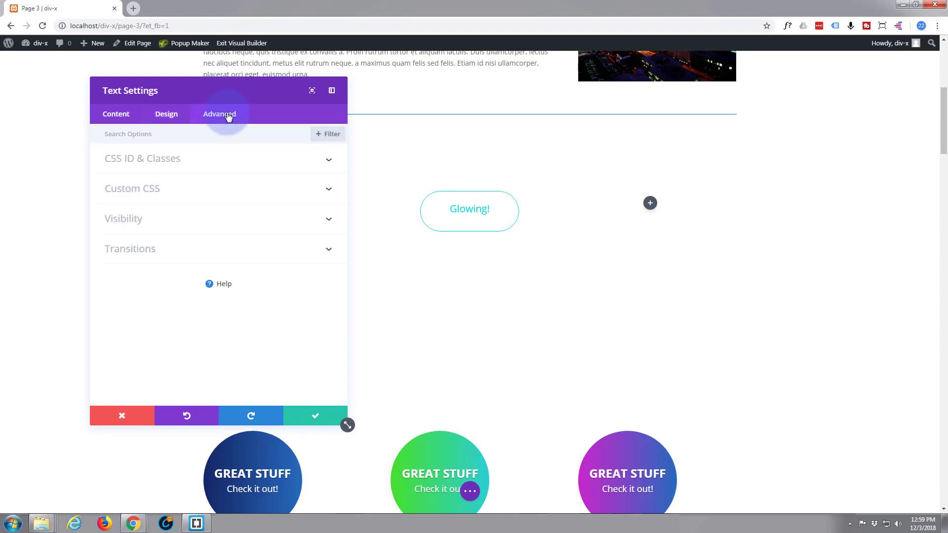
{"action": "left_click", "coordinate": [216, 194]}
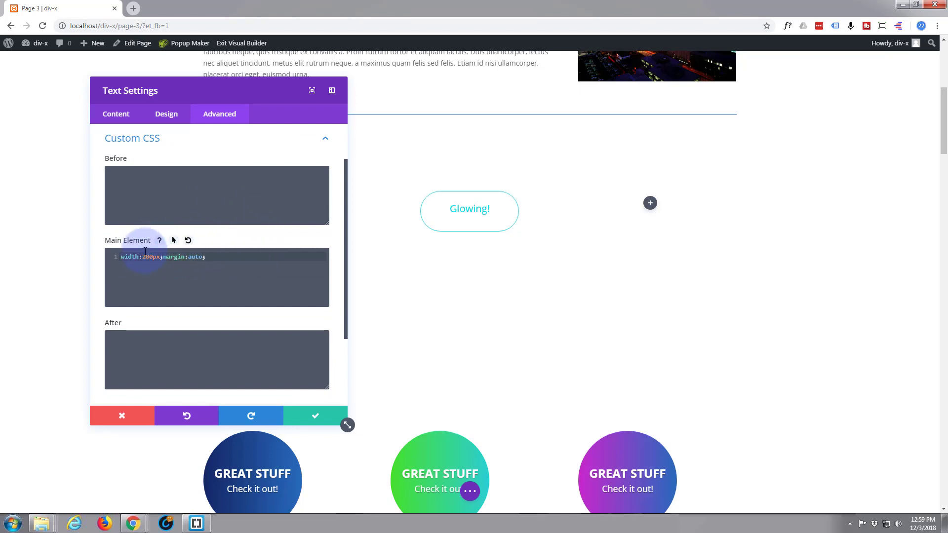
{"action": "left_click", "coordinate": [174, 241]}
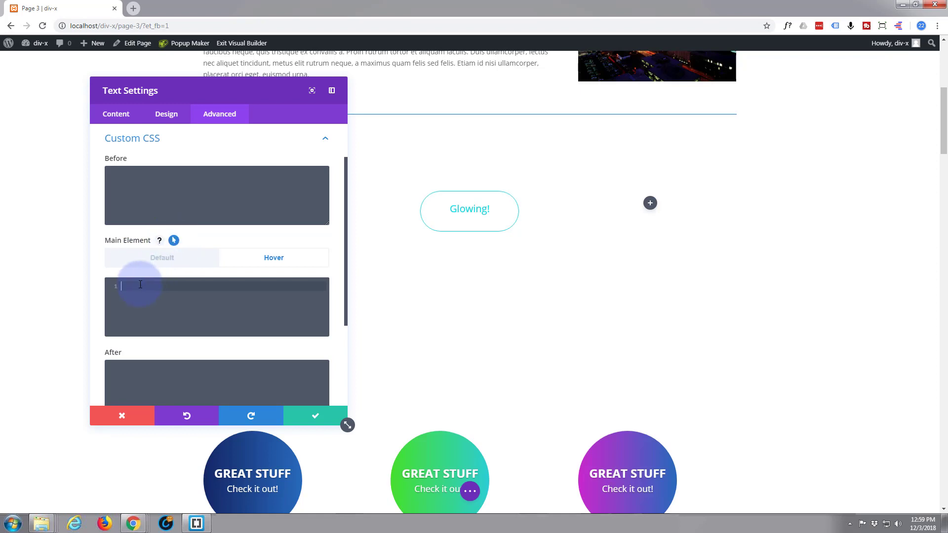
{"action": "type", "text": "box-shadow"}
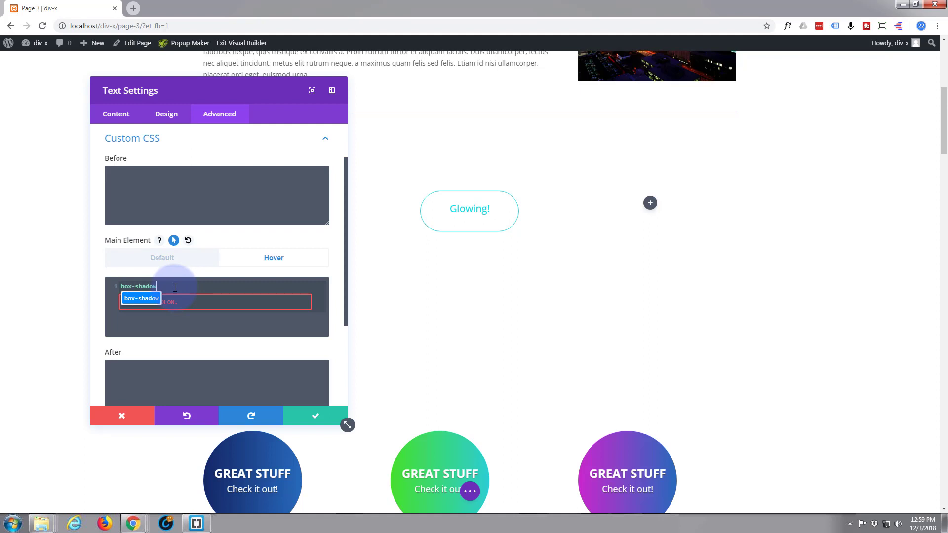
{"action": "type", "text": ":"}
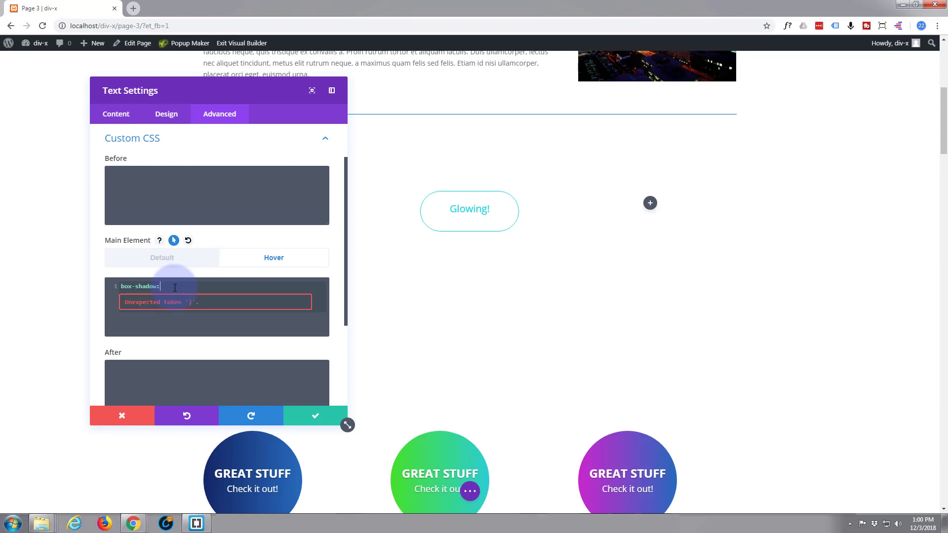
{"action": "type", "text": "0px 5px"}
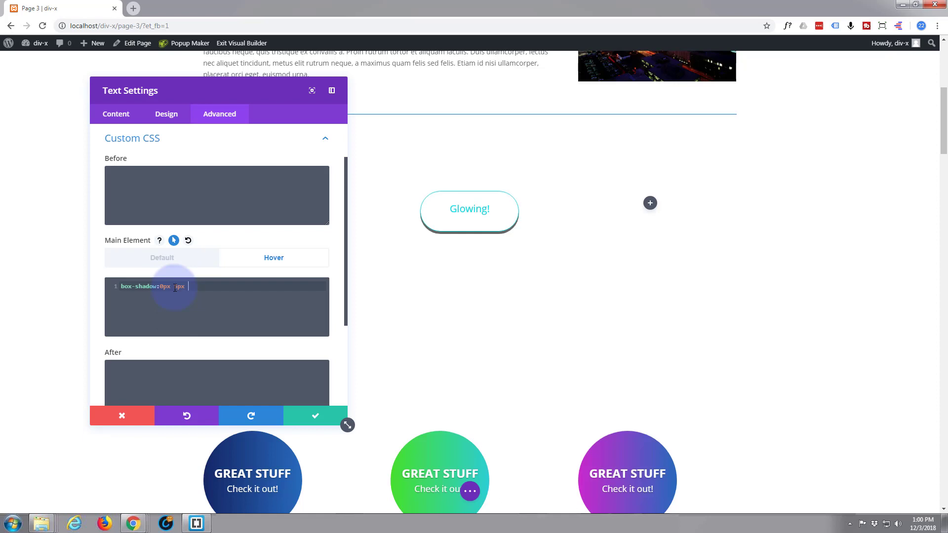
{"action": "type", "text": "65px"}
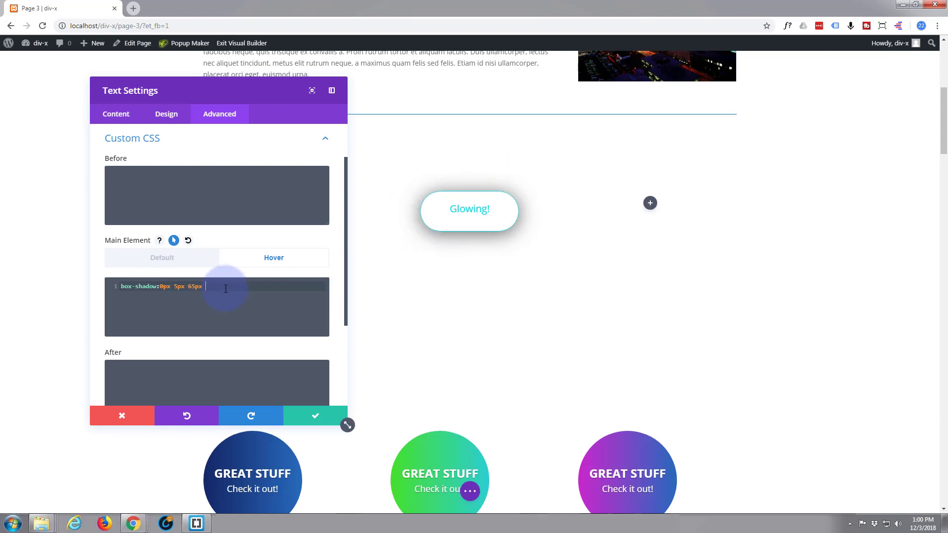
{"action": "type", "text": "#0ddee0"}
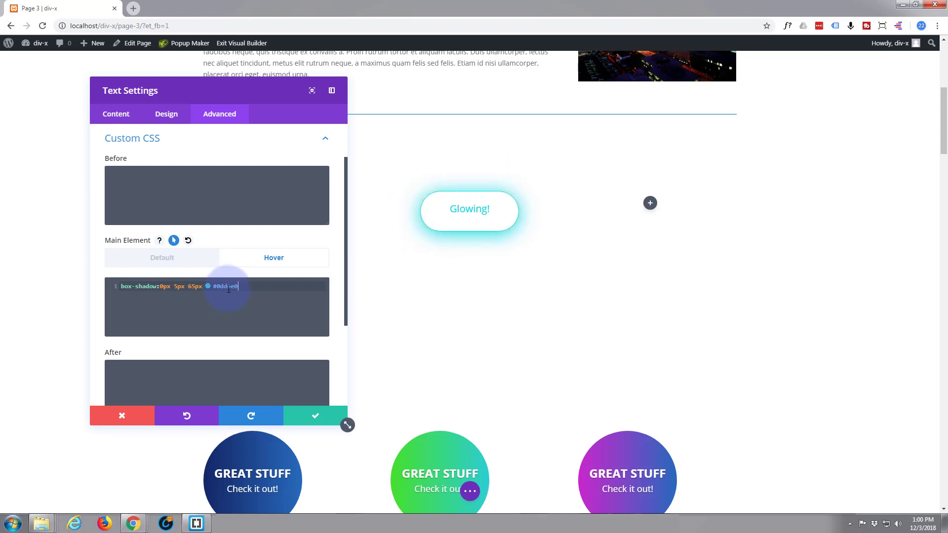
{"action": "left_click", "coordinate": [469, 212]}
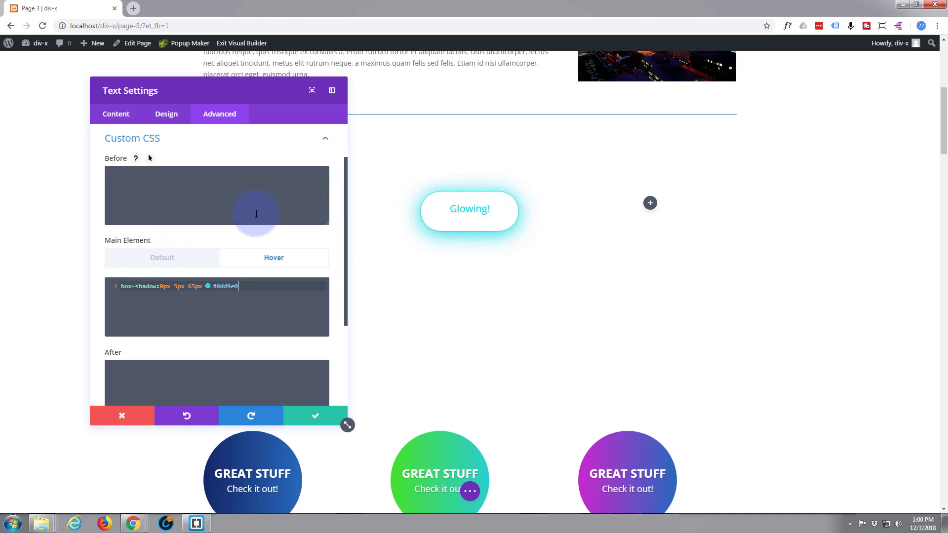
Append transition:0.5s ease-in-out; to the default Main Element CSS of the "Glowing!" module
{"action": "left_click", "coordinate": [172, 258]}
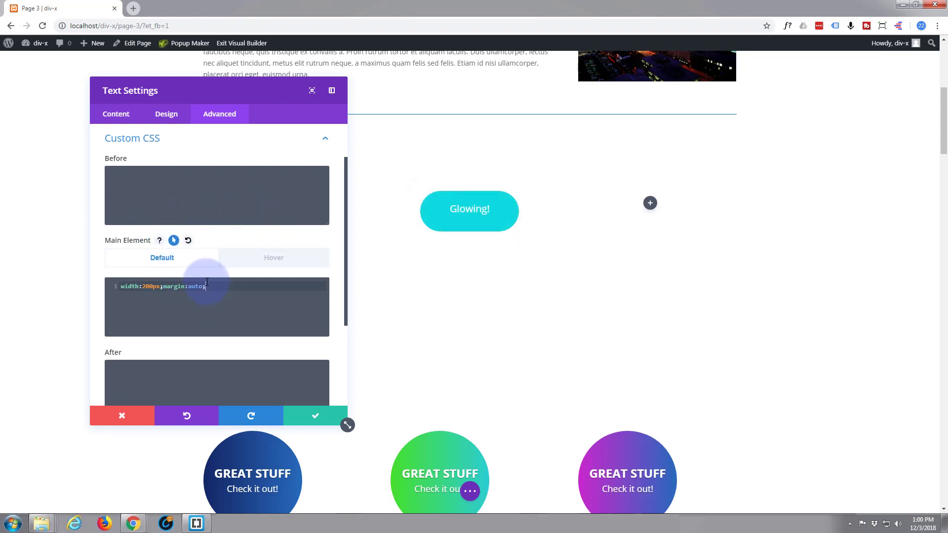
{"action": "type", "text": "transition:"}
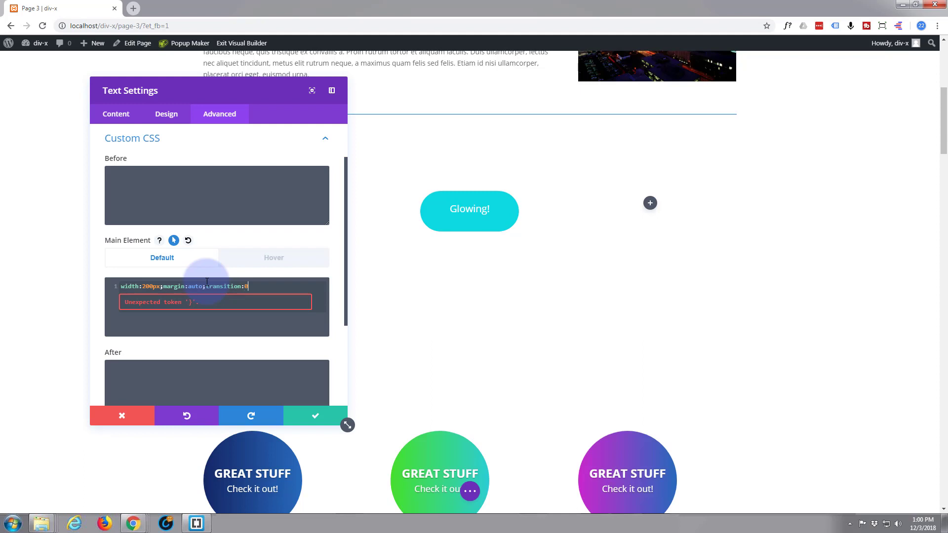
{"action": "type", "text": "0.5s ease"}
{"action": "left_click", "coordinate": [291, 320]}
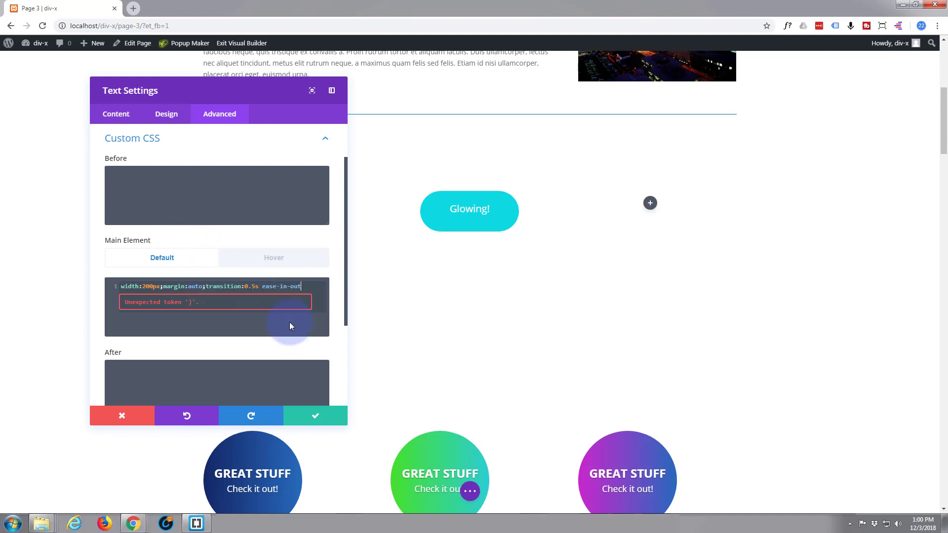
{"action": "type", "text": ";"}
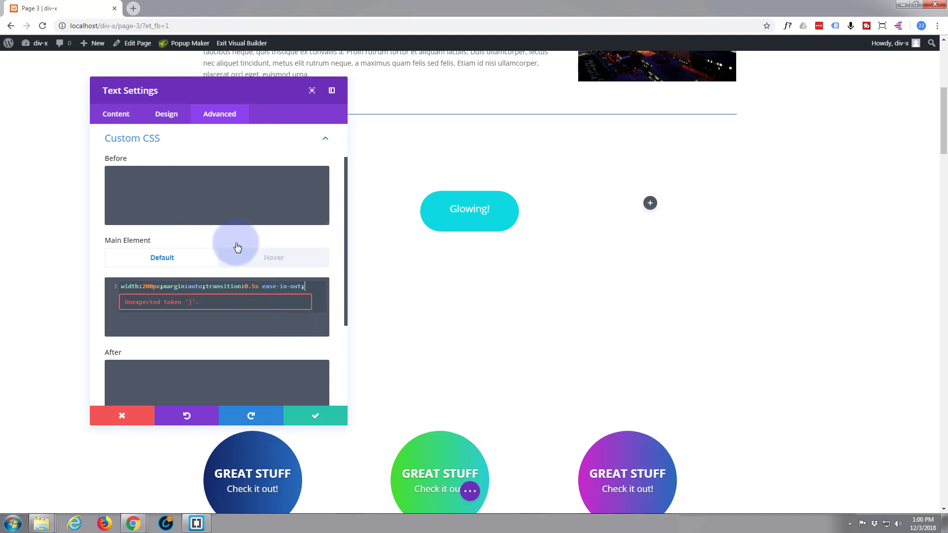
Compare the default and hover states of the "Glowing!" module's Main Element CSS and save the module's settings
{"action": "left_click", "coordinate": [258, 259]}
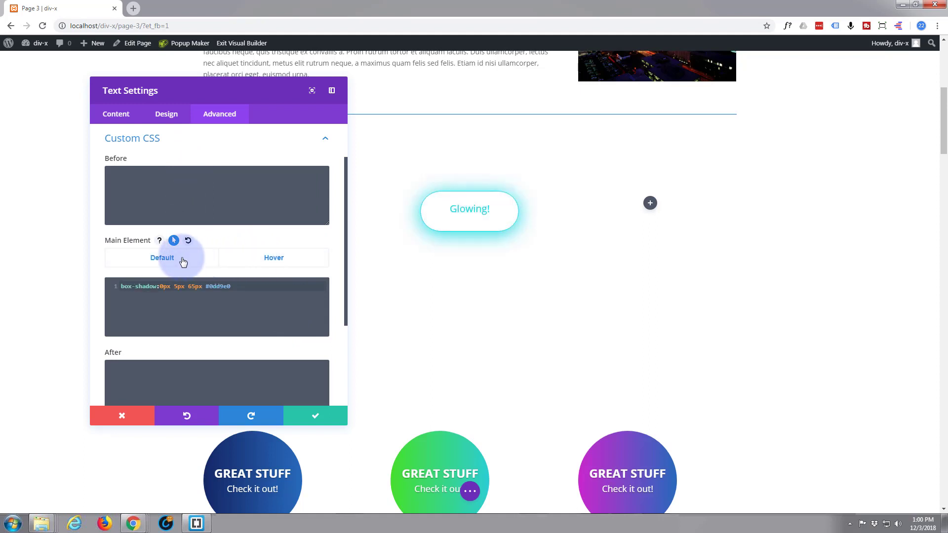
{"action": "left_click", "coordinate": [270, 259]}
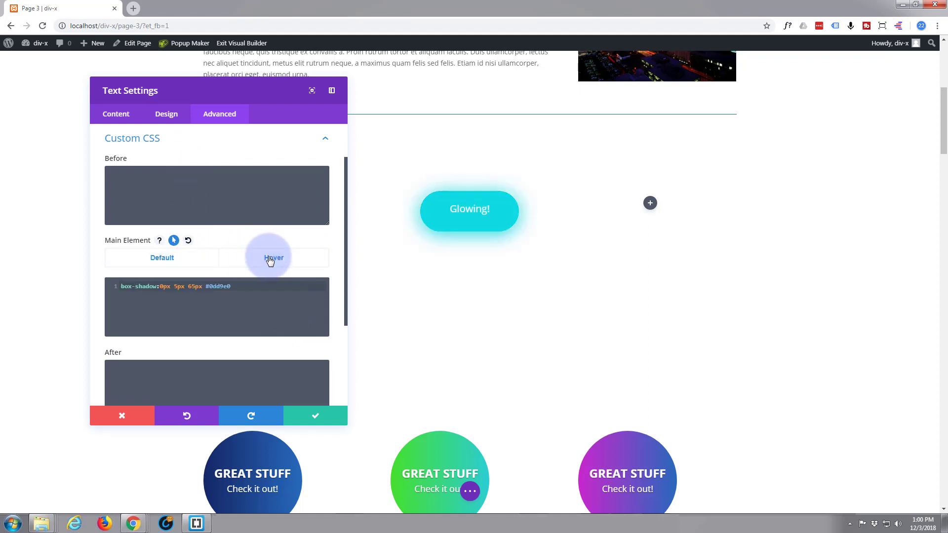
{"action": "left_click", "coordinate": [191, 263]}
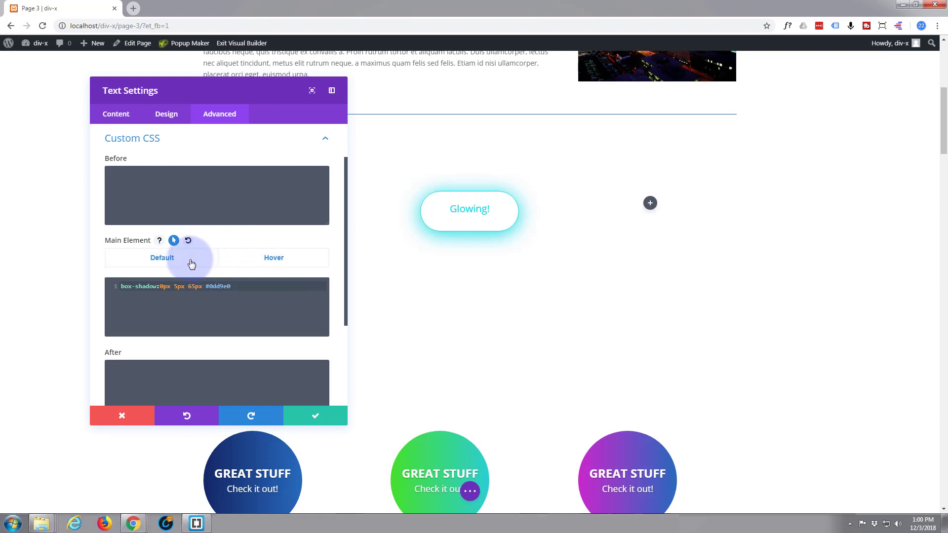
{"action": "left_click", "coordinate": [275, 261]}
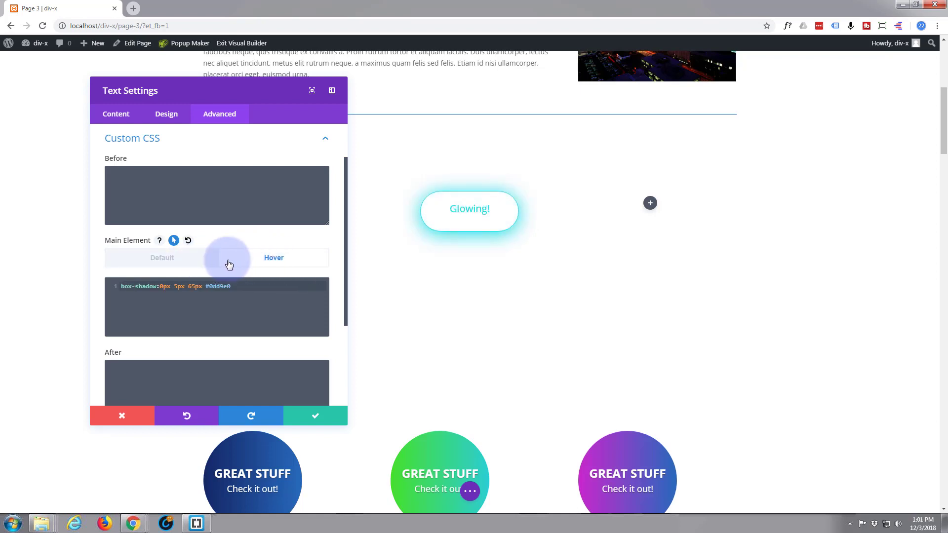
{"action": "left_click", "coordinate": [193, 263]}
{"action": "left_click", "coordinate": [318, 417]}
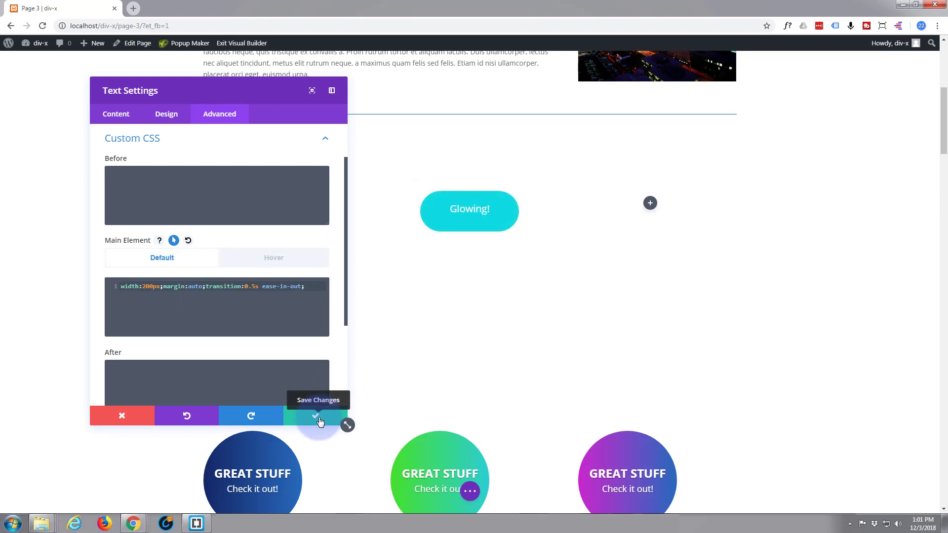
{"action": "left_click", "coordinate": [319, 418]}
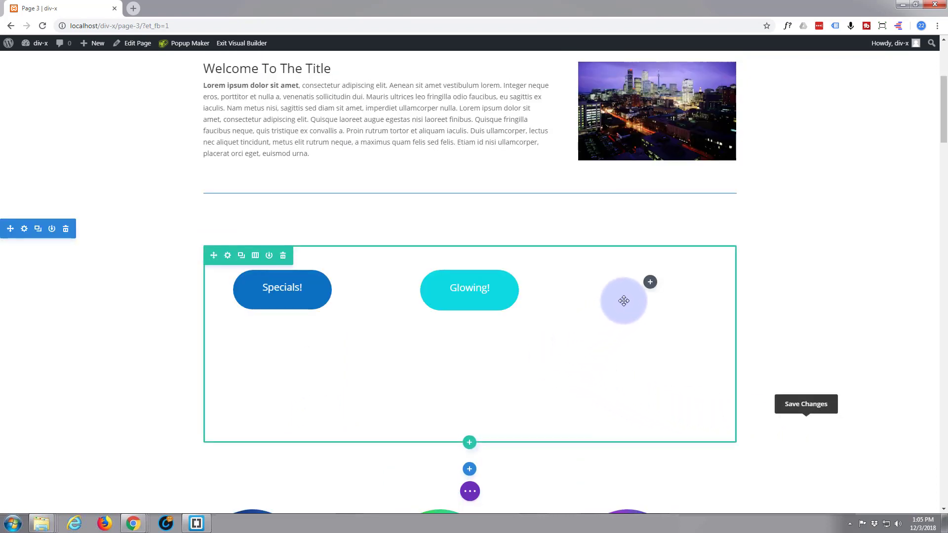
Insert a Text module in the empty third column and replace its placeholder content with "Circle!"
{"action": "left_click", "coordinate": [650, 283]}
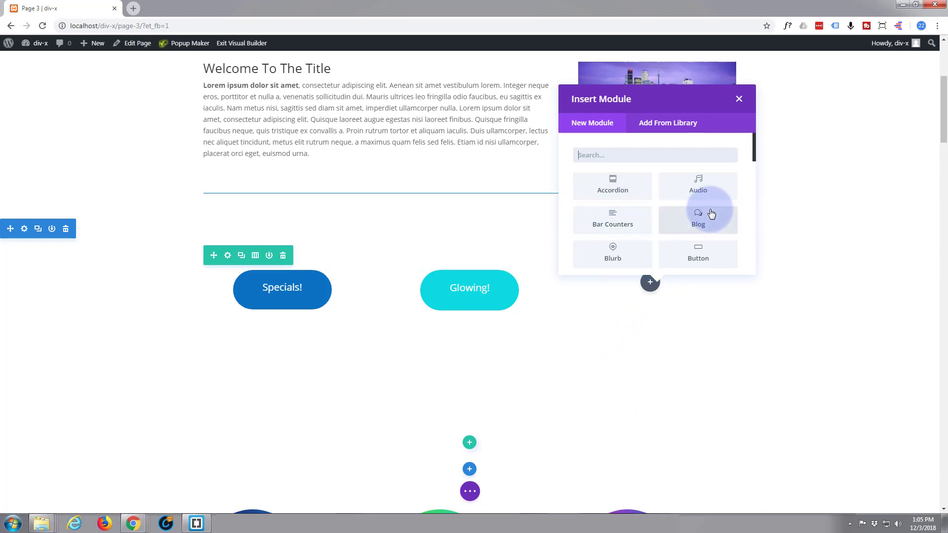
{"action": "scroll", "coordinate": [711, 213], "scroll_direction": "down", "scroll_amount": 15}
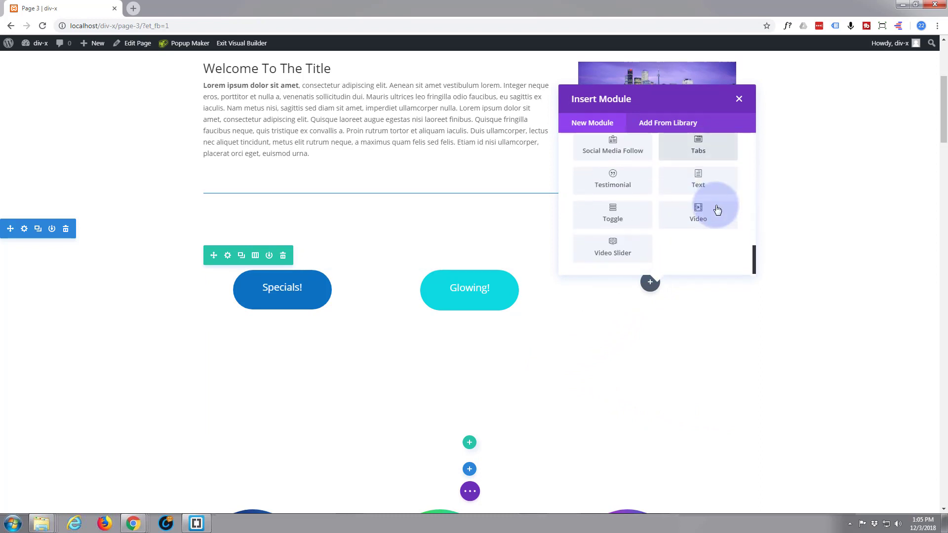
{"action": "left_click", "coordinate": [694, 184]}
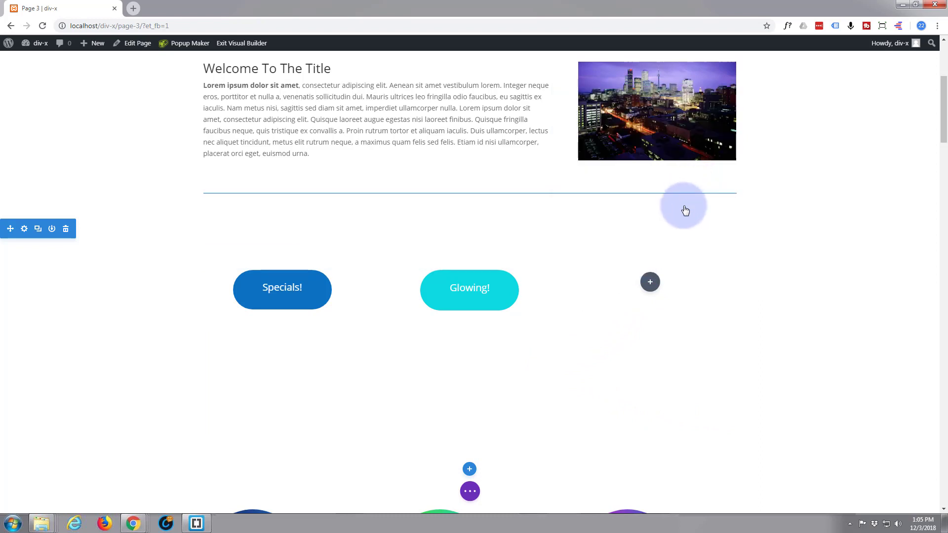
{"action": "left_click_drag", "start_coordinate": [588, 274], "coordinate": [799, 312]}
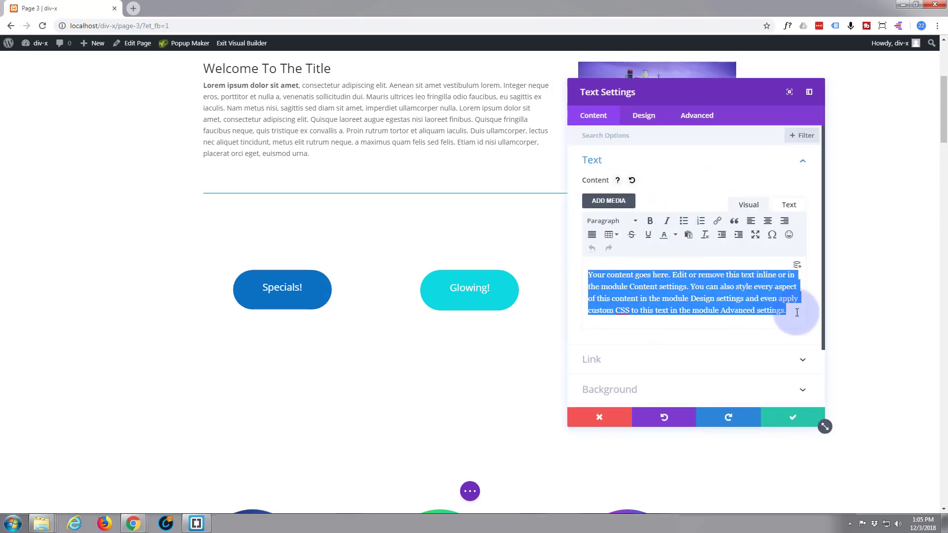
{"action": "type", "text": "Ci"}
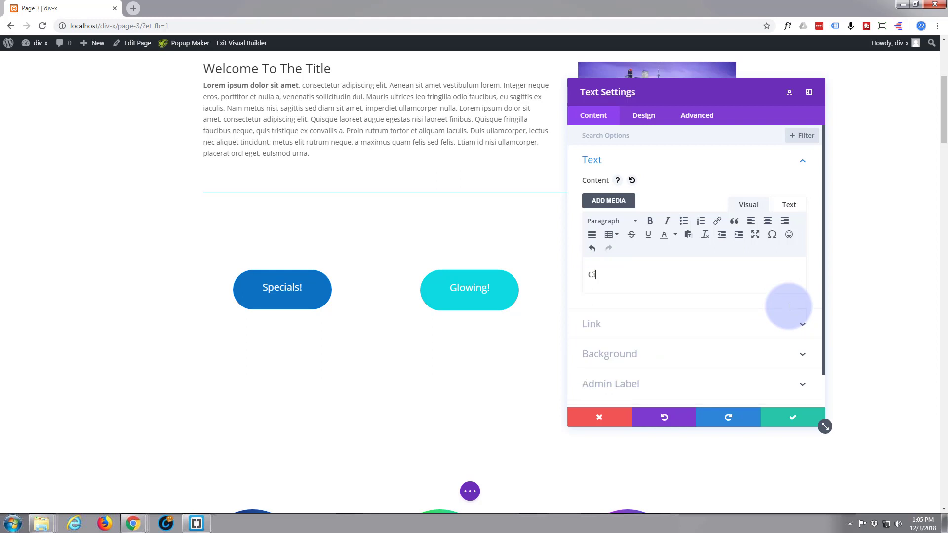
{"action": "type", "text": "rcle!"}
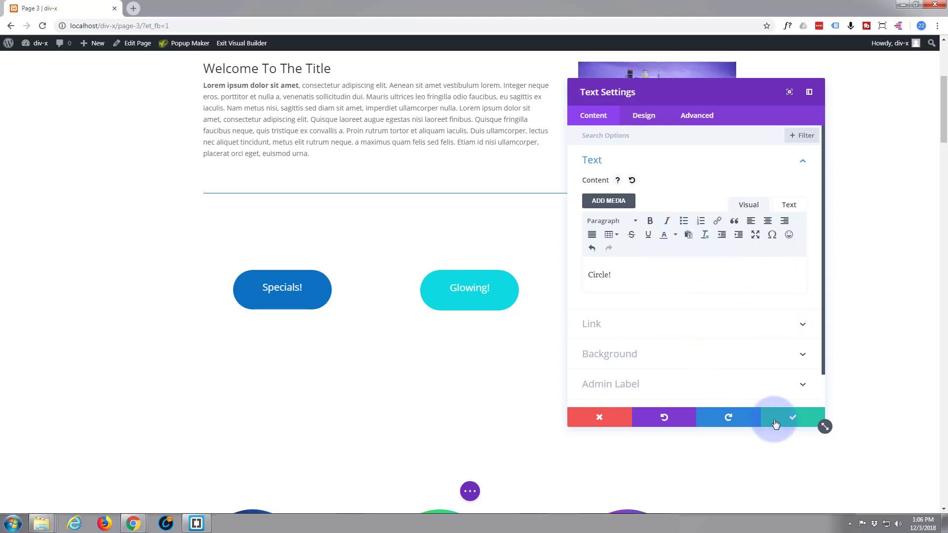
Give the "Circle!" module the purple background color #8300e9 and move its settings window clear of the module
{"action": "left_click", "coordinate": [631, 355]}
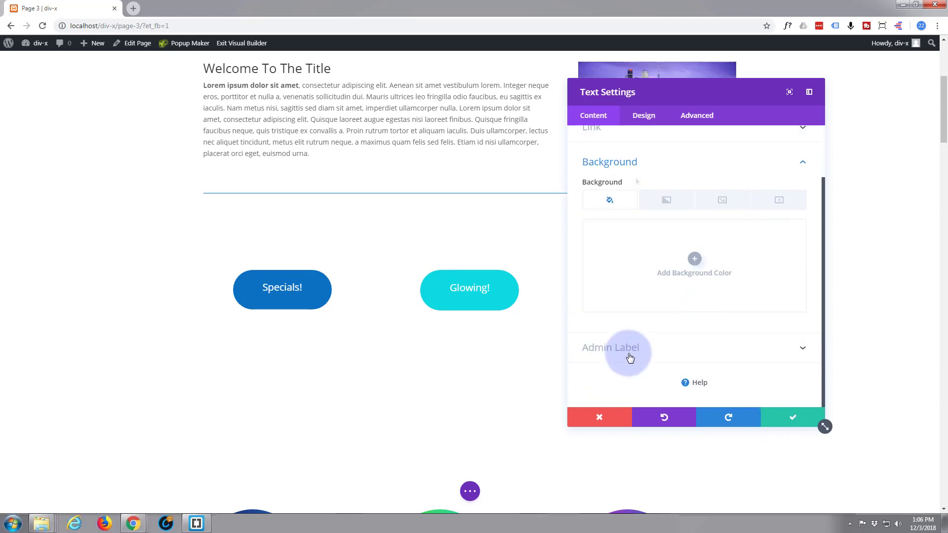
{"action": "left_click", "coordinate": [693, 259]}
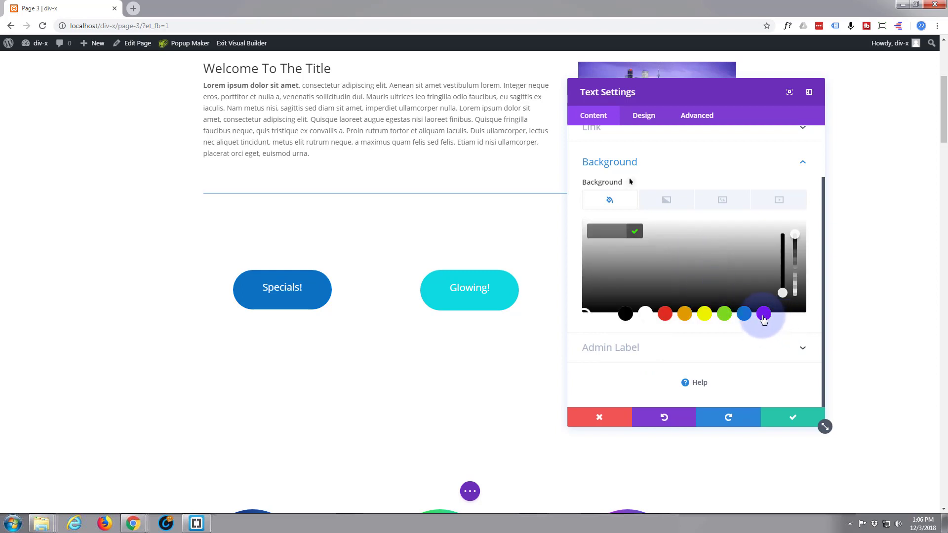
{"action": "left_click", "coordinate": [763, 313]}
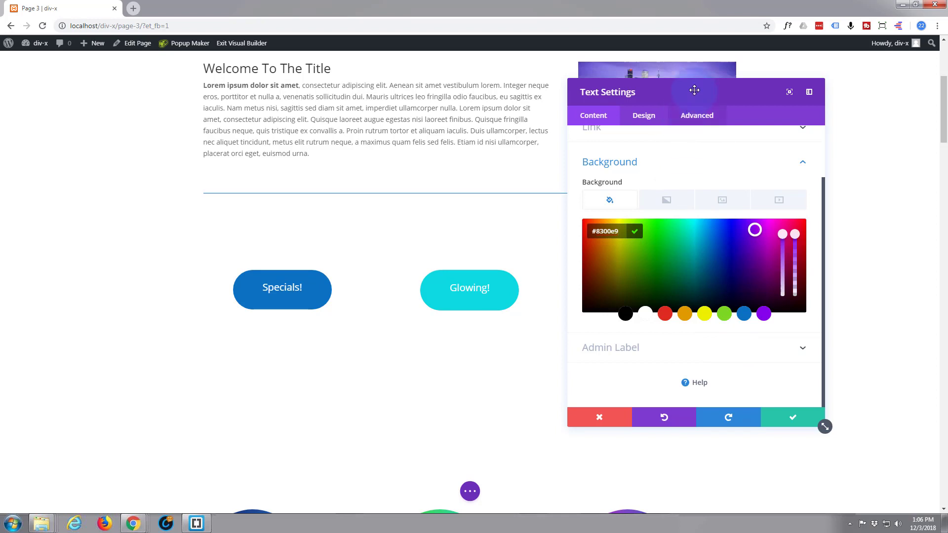
{"action": "left_click_drag", "start_coordinate": [636, 101], "coordinate": [416, 115]}
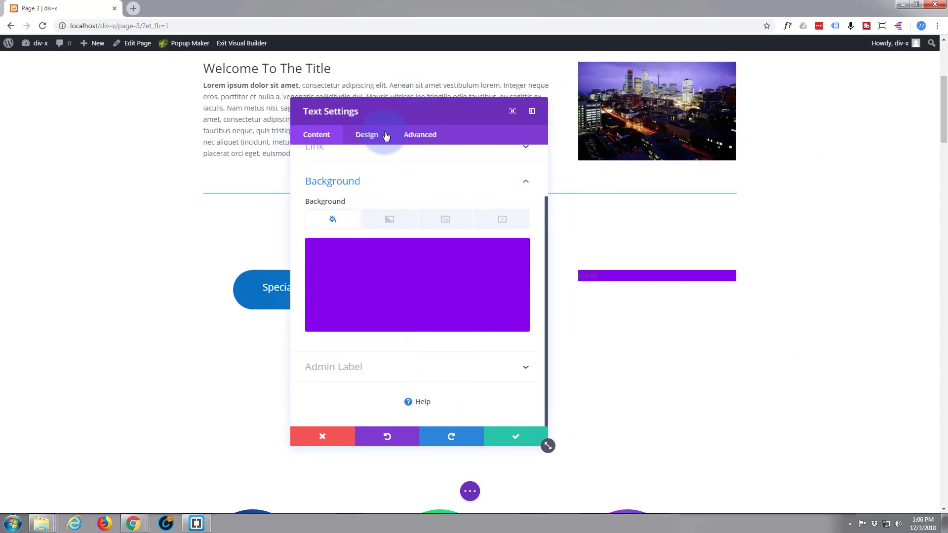
Format the "Circle!" text in the module's content as Heading 3
{"action": "left_click", "coordinate": [370, 140]}
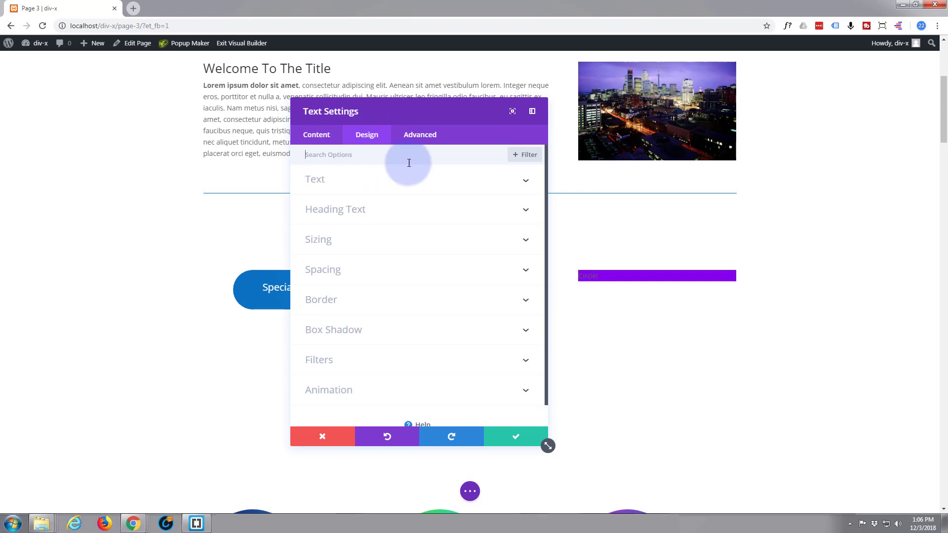
{"action": "left_click", "coordinate": [387, 217]}
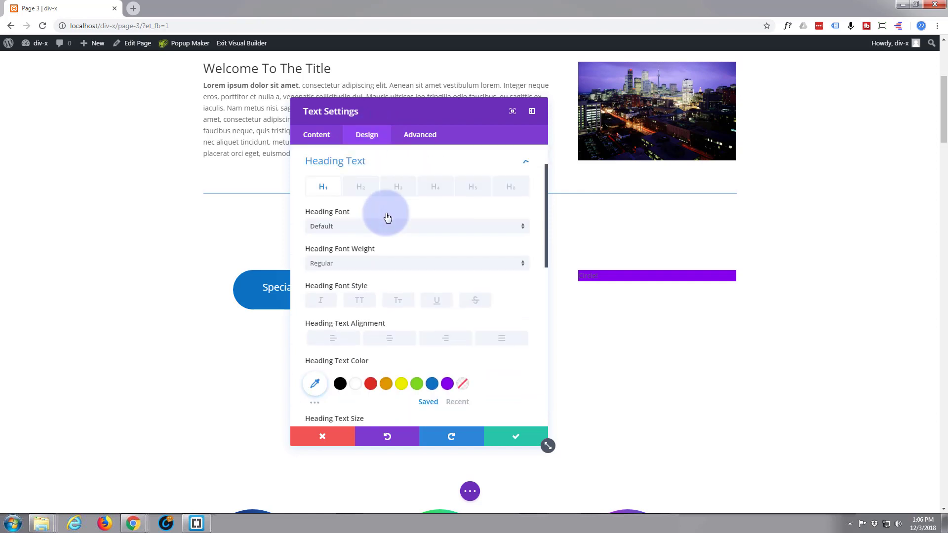
{"action": "left_click", "coordinate": [320, 136]}
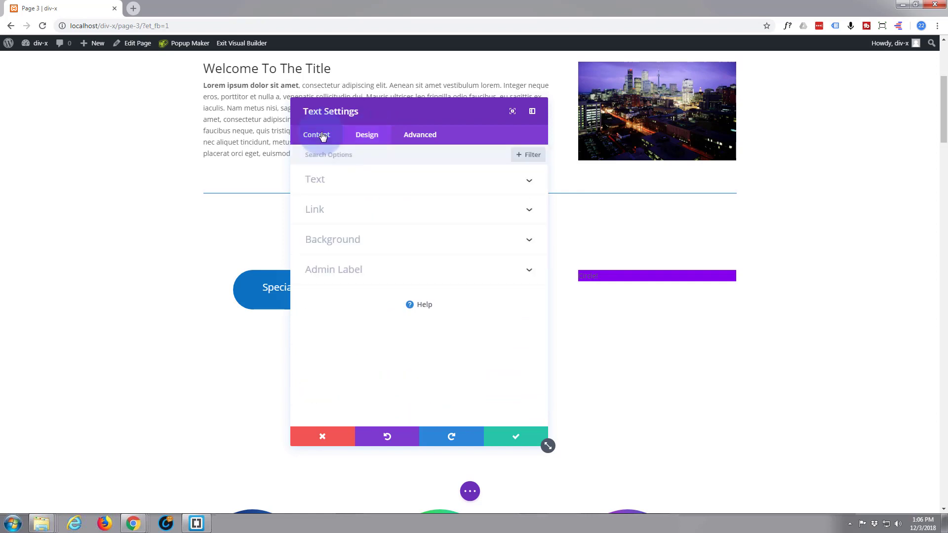
{"action": "left_click", "coordinate": [380, 181]}
{"action": "left_click_drag", "start_coordinate": [333, 294], "coordinate": [303, 293]}
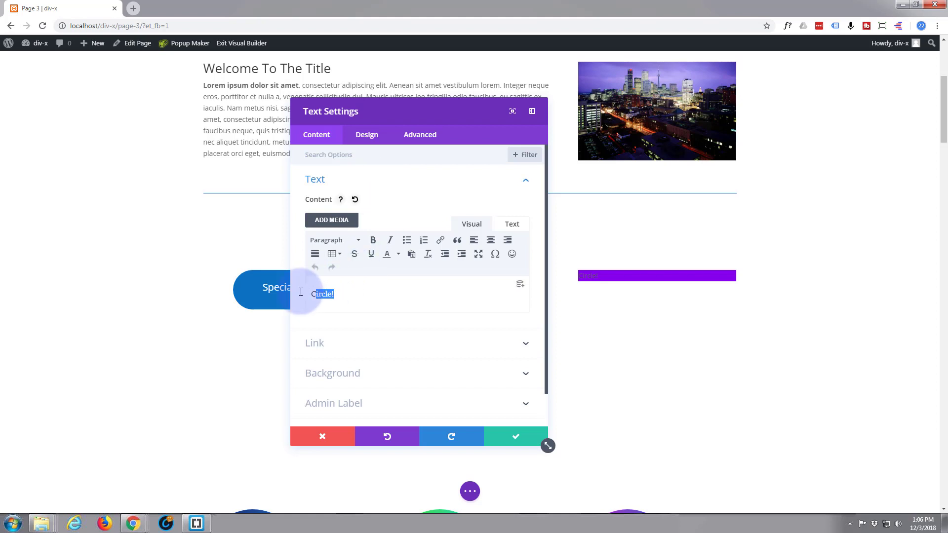
{"action": "left_click", "coordinate": [359, 245]}
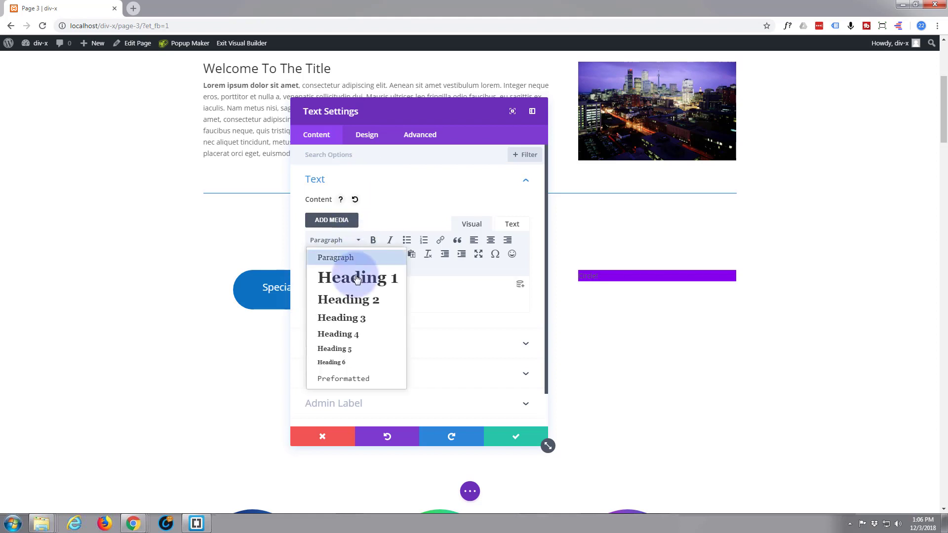
{"action": "left_click", "coordinate": [357, 316]}
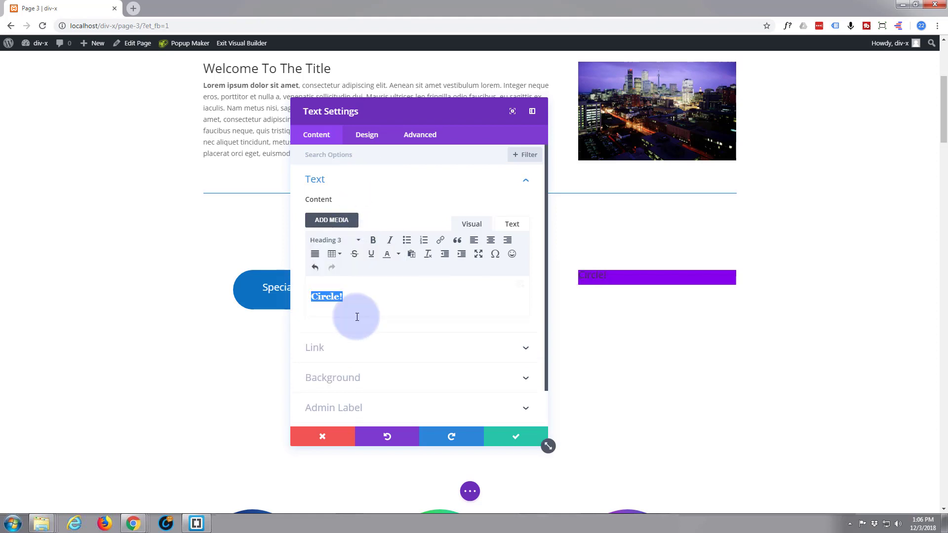
Make the "Circle!" module's Heading 3 text white (#ffffff) and center-aligned
{"action": "left_click", "coordinate": [365, 136]}
{"action": "left_click", "coordinate": [383, 209]}
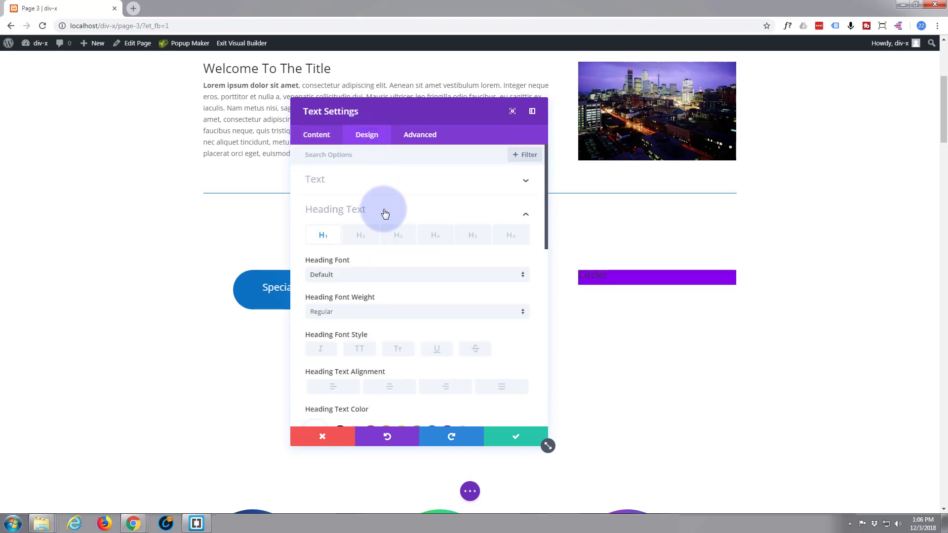
{"action": "left_click", "coordinate": [398, 186]}
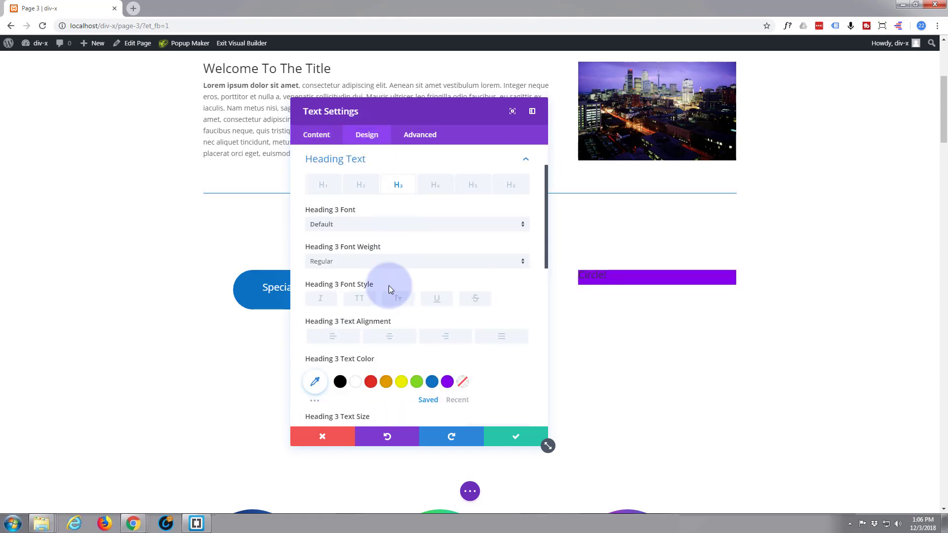
{"action": "left_click", "coordinate": [362, 385]}
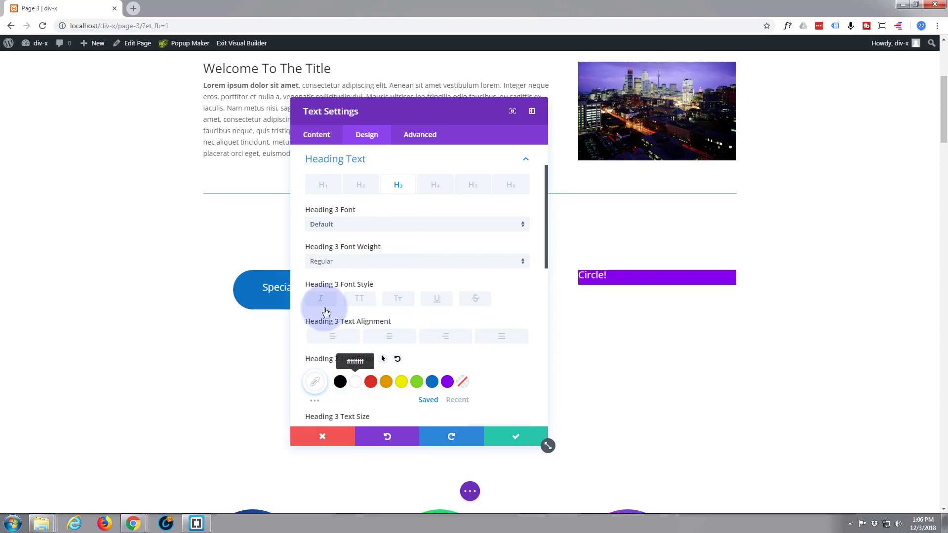
{"action": "left_click", "coordinate": [390, 338]}
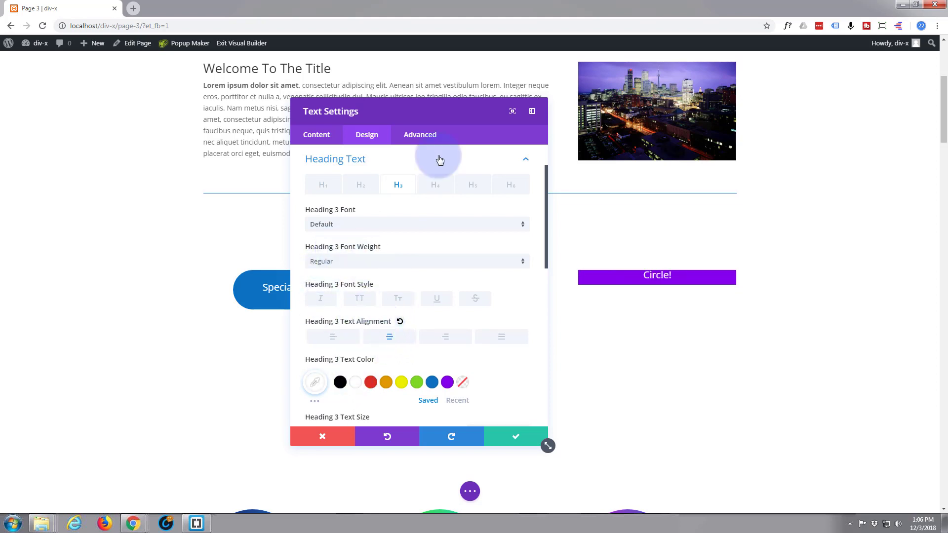
Add the custom CSS "width:200px;margin:auto;" to the "Circle!" module's Main Element
{"action": "left_click", "coordinate": [430, 136]}
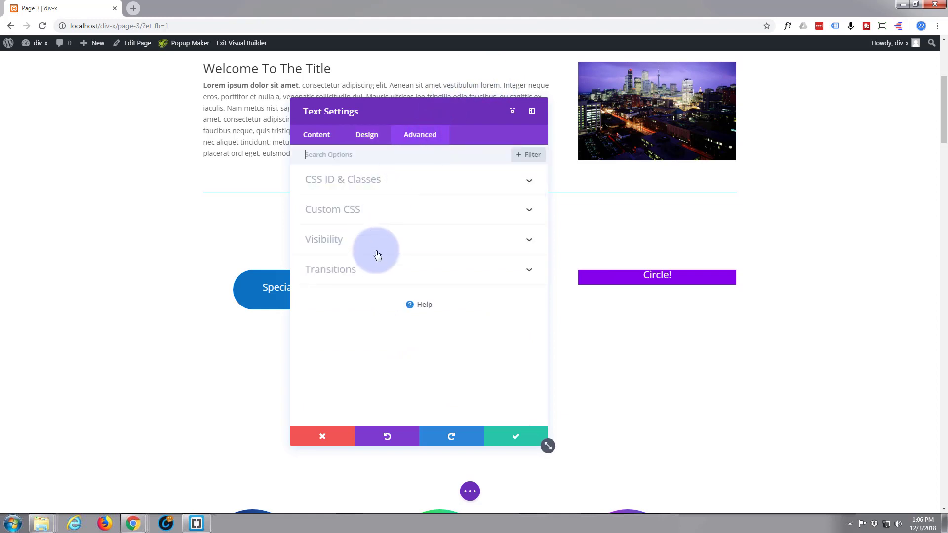
{"action": "left_click", "coordinate": [361, 209]}
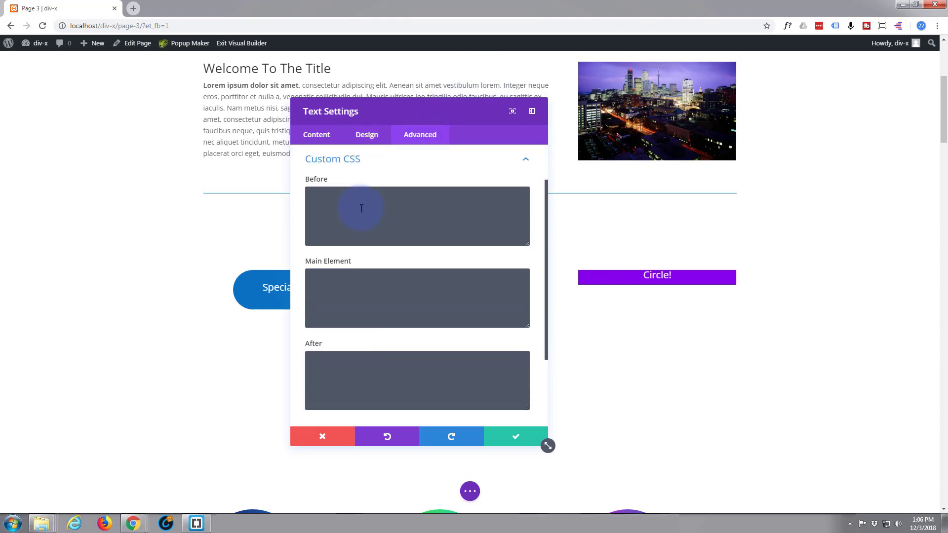
{"action": "left_click", "coordinate": [316, 285]}
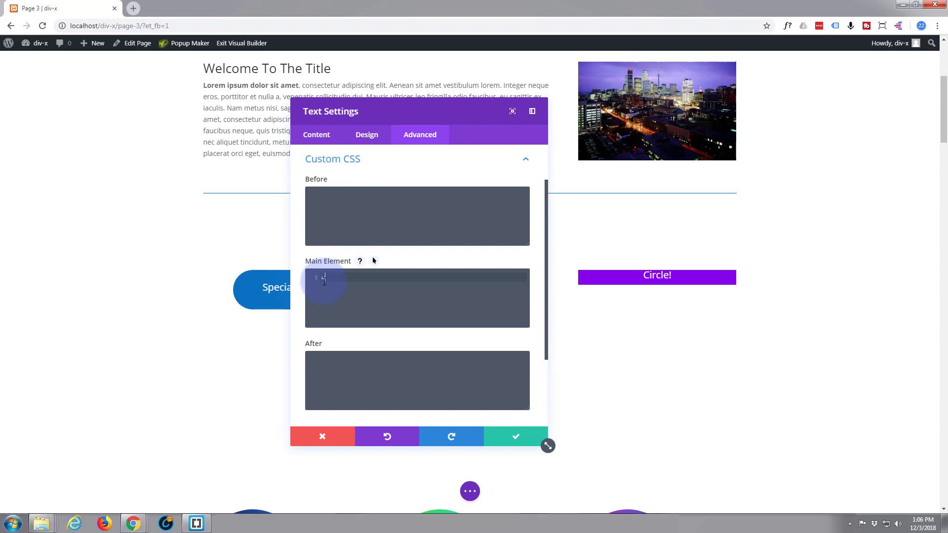
{"action": "type", "text": "width:"}
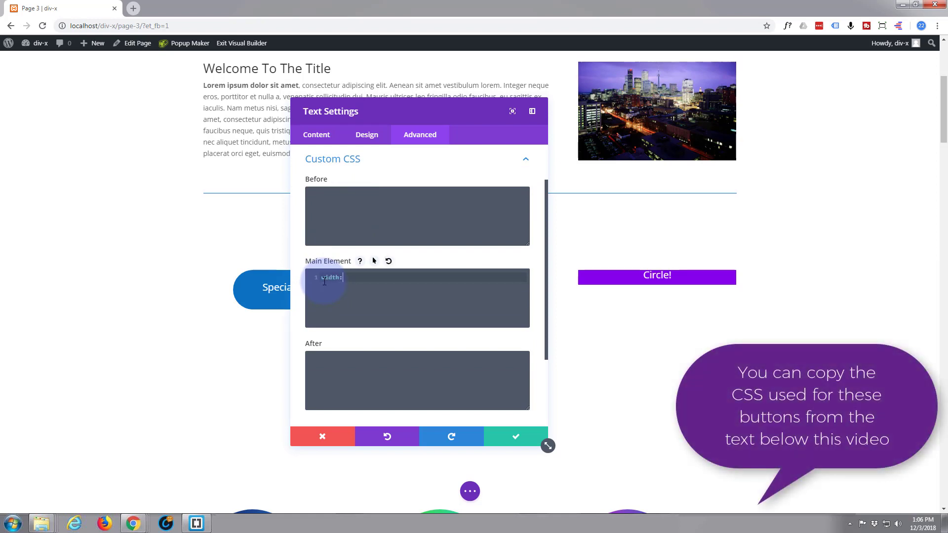
{"action": "type", "text": "200px;"}
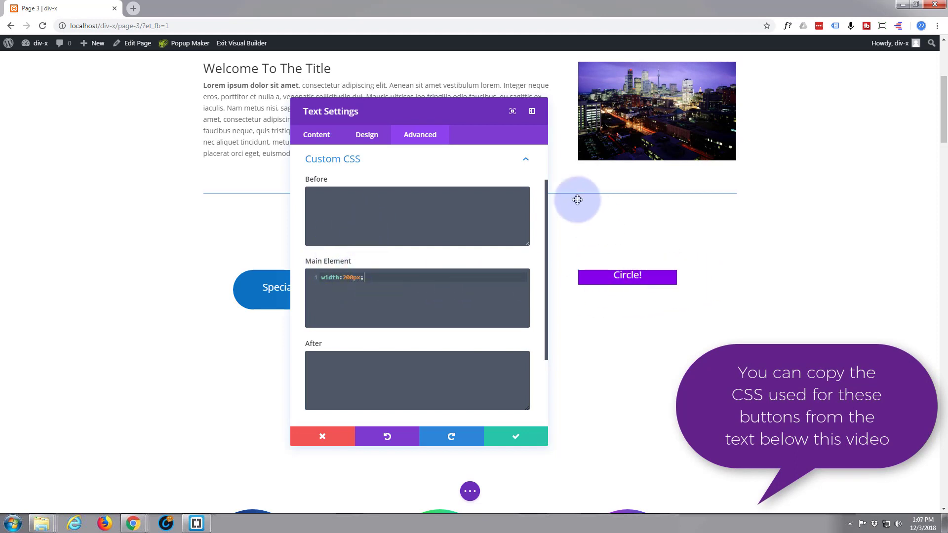
{"action": "left_click_drag", "start_coordinate": [380, 110], "coordinate": [311, 115]}
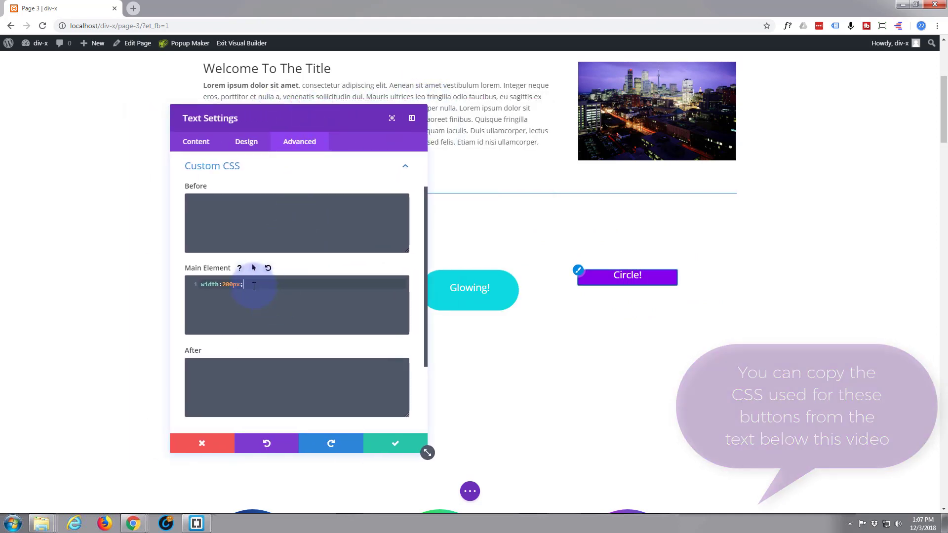
{"action": "type", "text": "ar"}
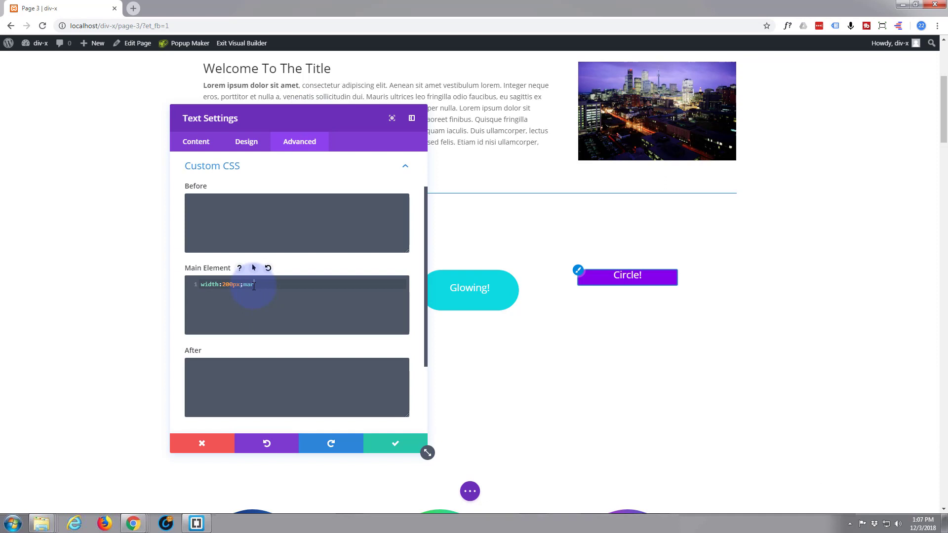
{"action": "type", "text": "gin:auto"}
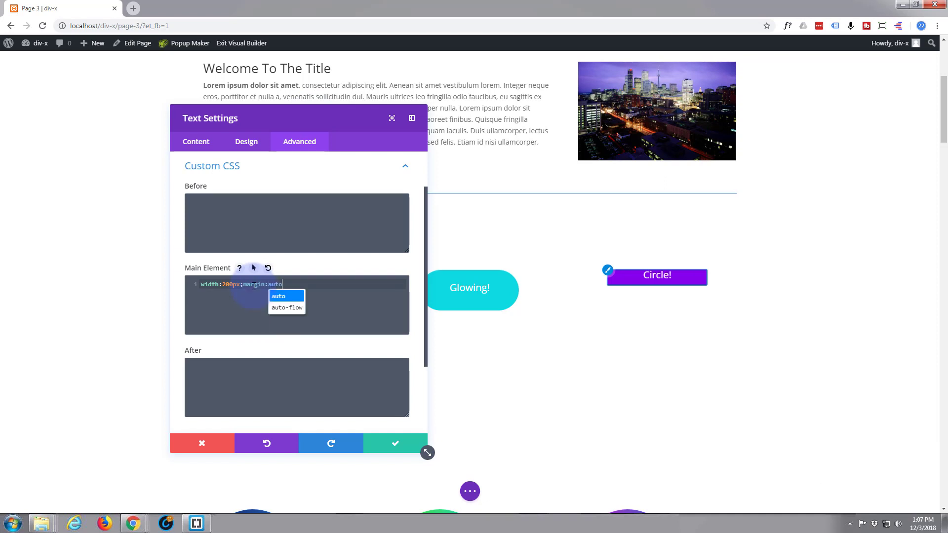
{"action": "type", "text": ";"}
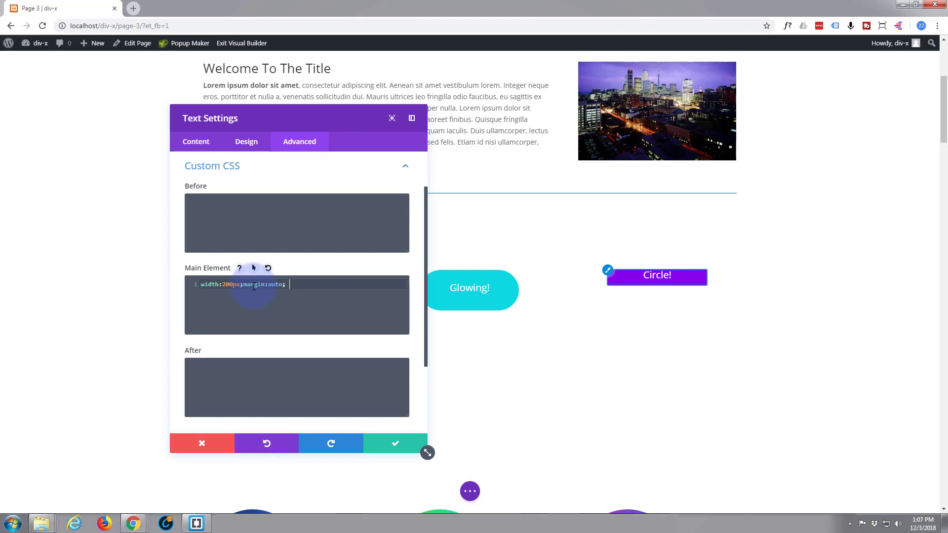
Append the declaration "transition:1s;" to the Main Element CSS
{"action": "type", "text": "transition"}
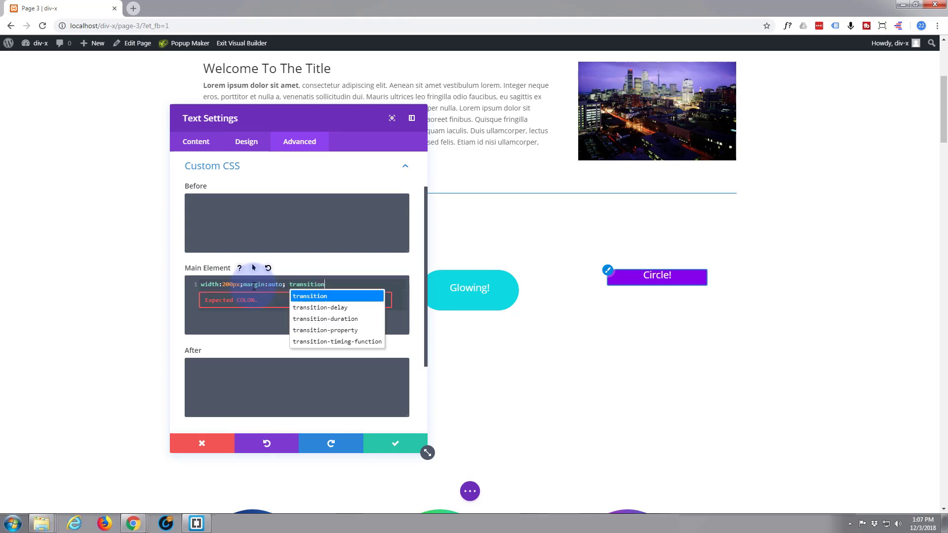
{"action": "type", "text": ":1"}
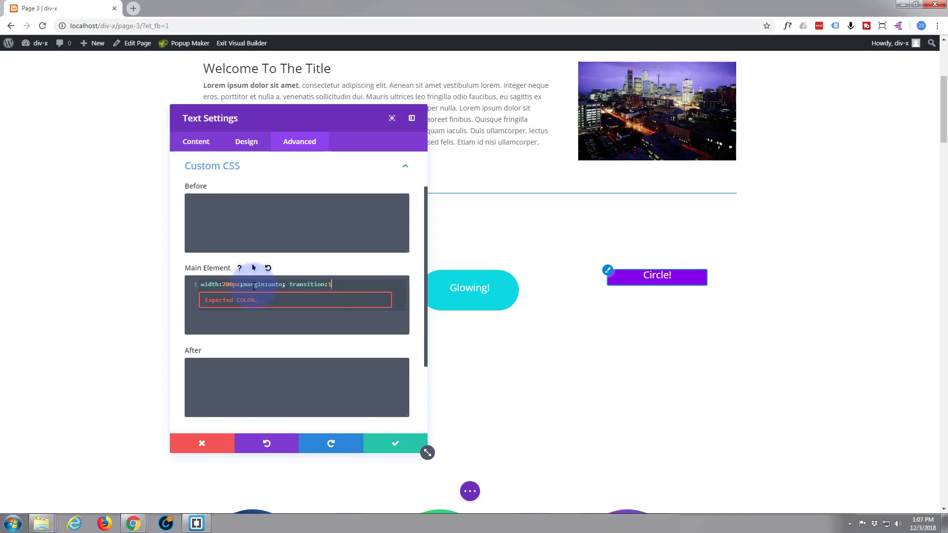
{"action": "type", "text": "s"}
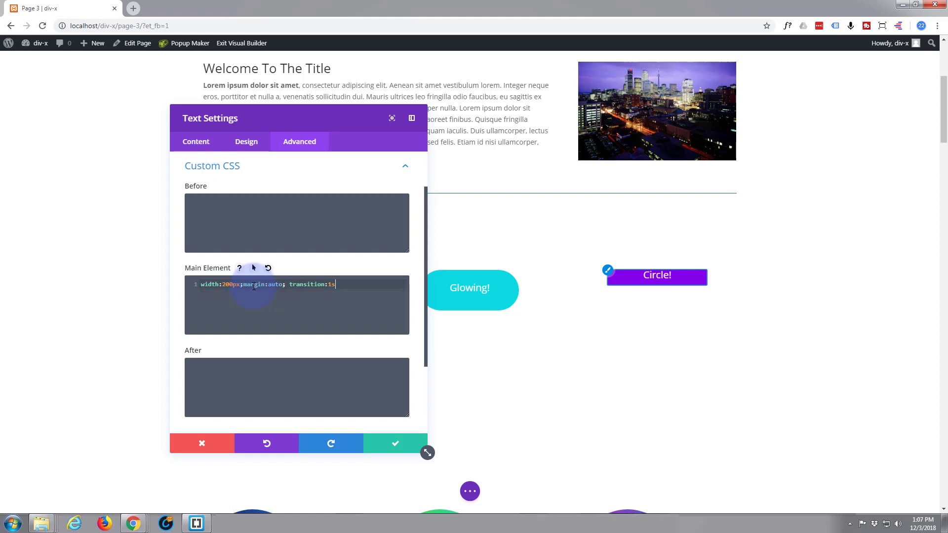
{"action": "type", "text": ";"}
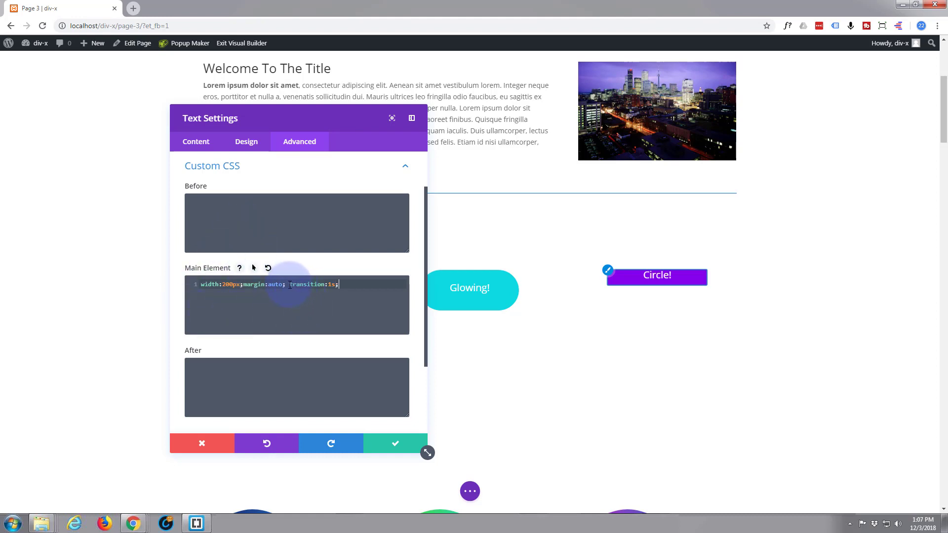
Duplicate the transition declaration in the Main Element CSS with browser prefixes, adding "-webkit-transition:1s;" and "-moz-transition:1s;"
{"action": "left_click_drag", "start_coordinate": [291, 285], "coordinate": [340, 285]}
{"action": "key", "text": "ctrl+c"}
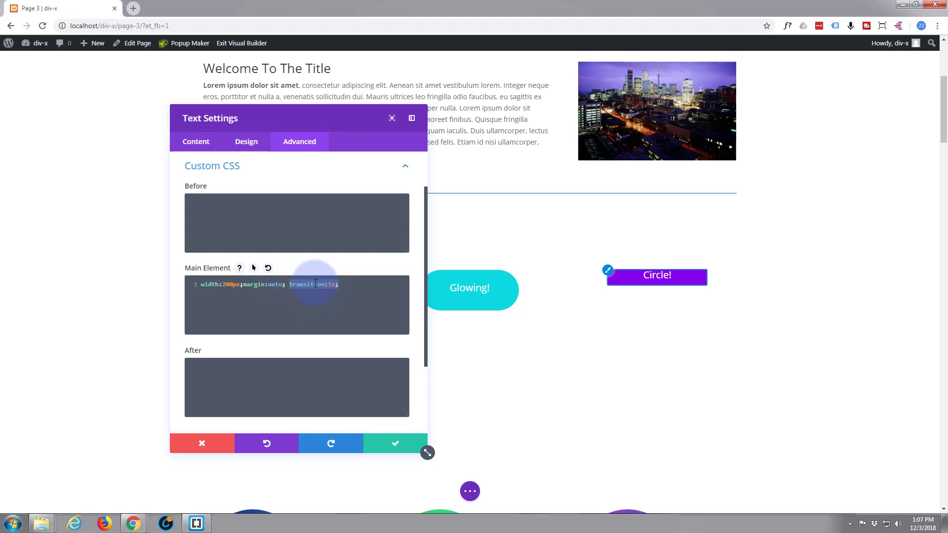
{"action": "left_click", "coordinate": [343, 284]}
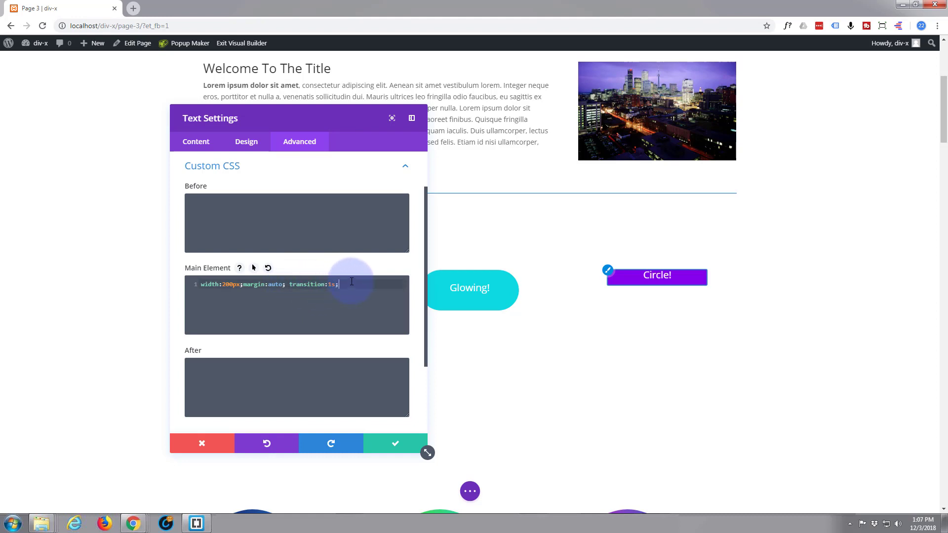
{"action": "type", "text": "-webkit"}
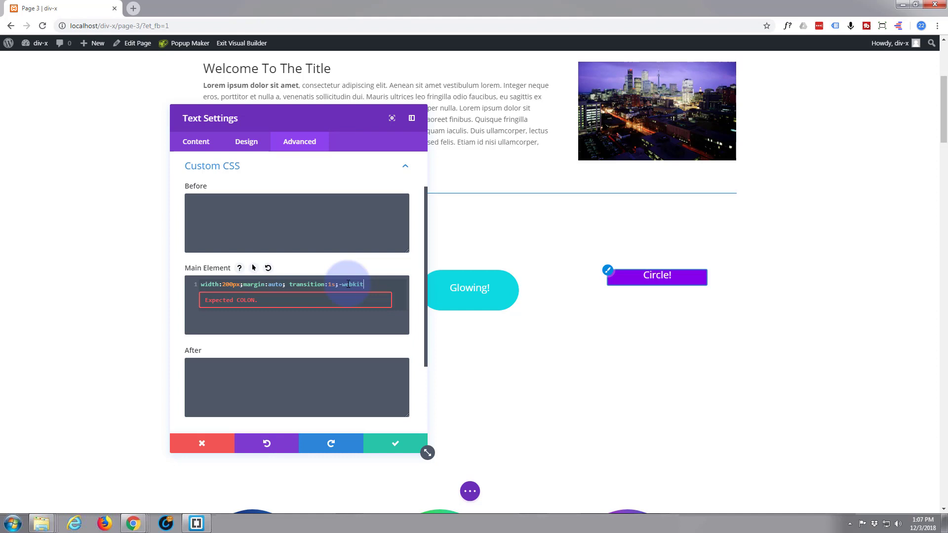
{"action": "type", "text": "-"}
{"action": "key", "text": "ctrl+v"}
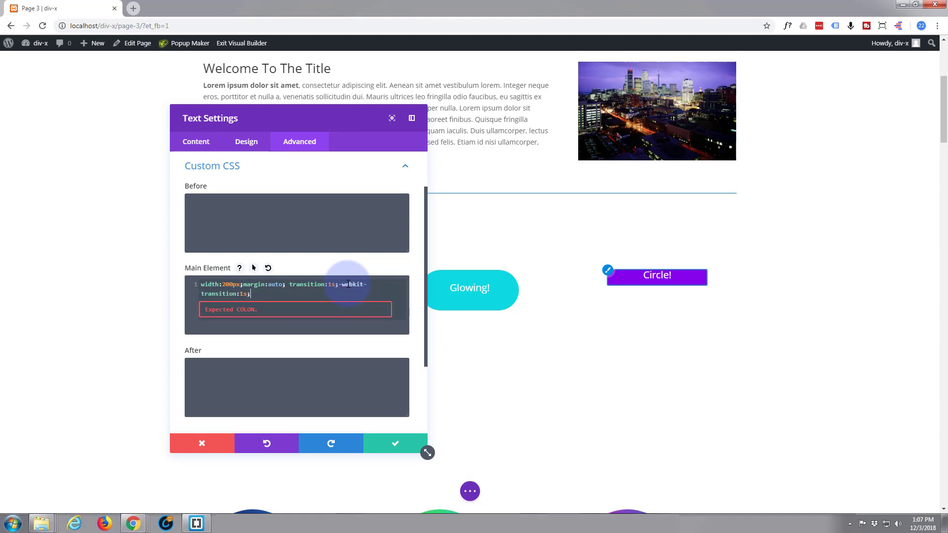
{"action": "type", "text": "-"}
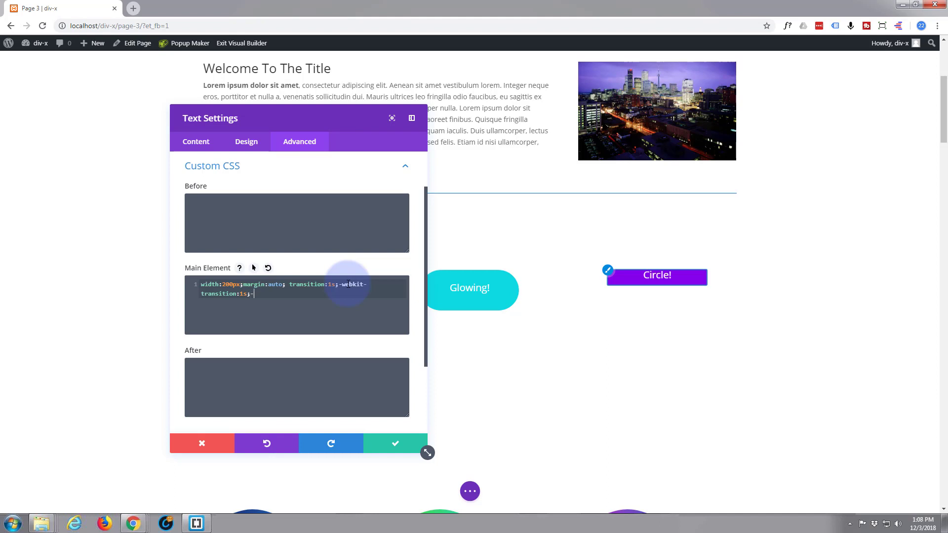
{"action": "type", "text": "moz-"}
{"action": "key", "text": "ctrl+v"}
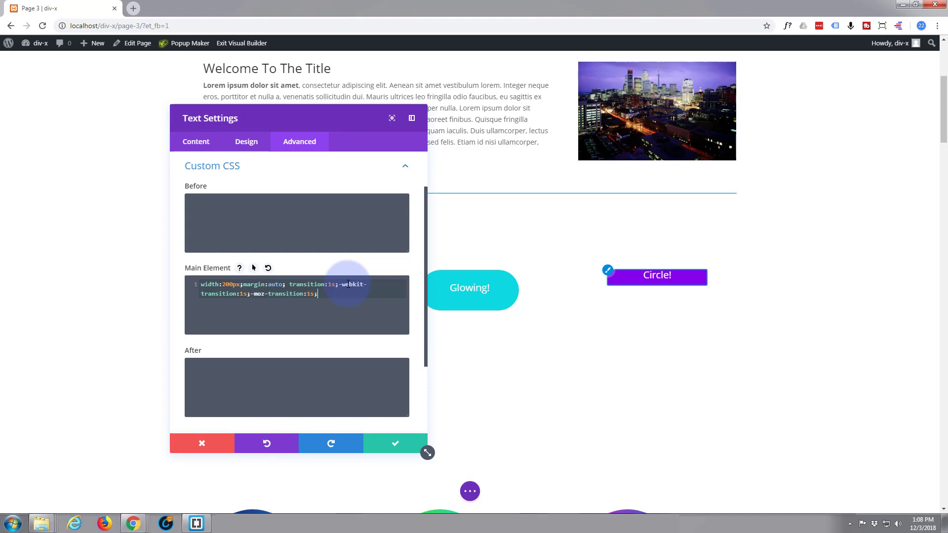
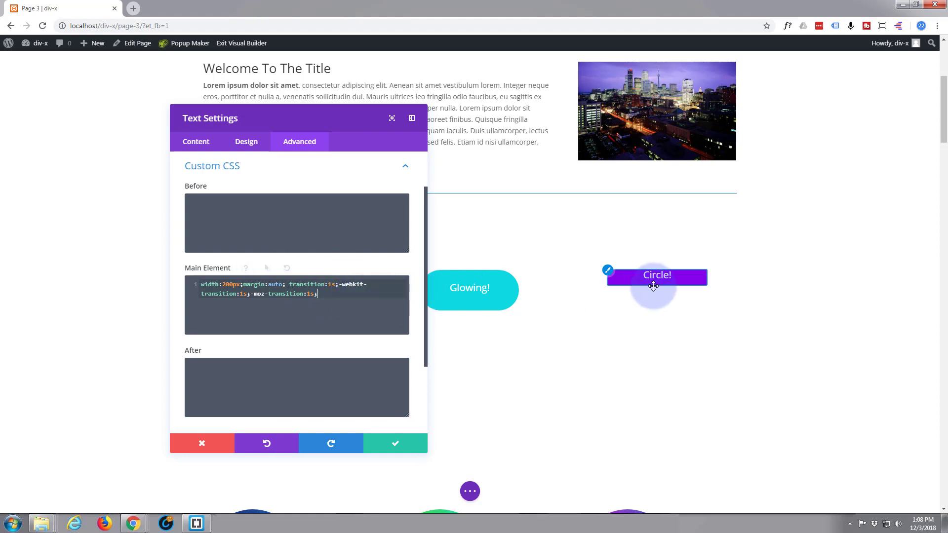
Set the "Circle!" module's linked custom padding to 25px top and bottom and 30px left and right
{"action": "left_click", "coordinate": [247, 143]}
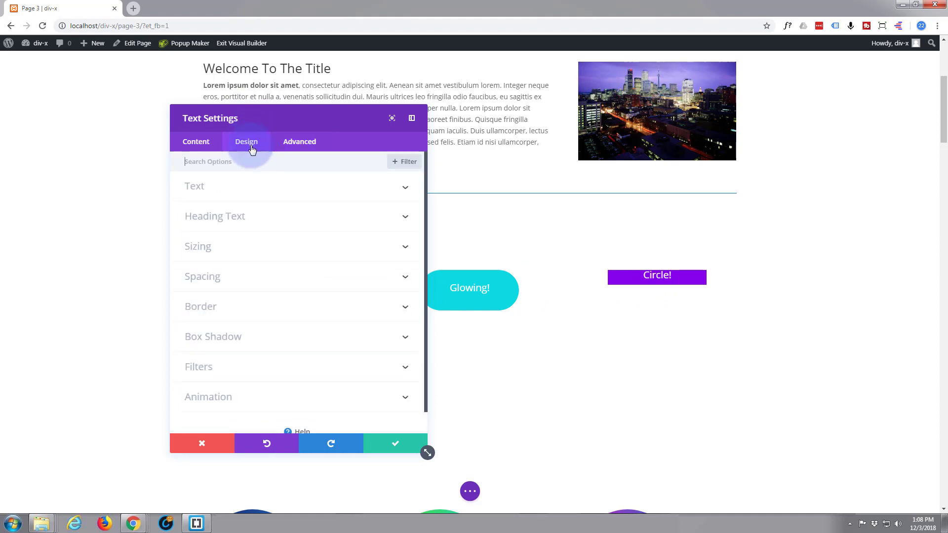
{"action": "left_click", "coordinate": [262, 276]}
{"action": "left_click", "coordinate": [205, 251]}
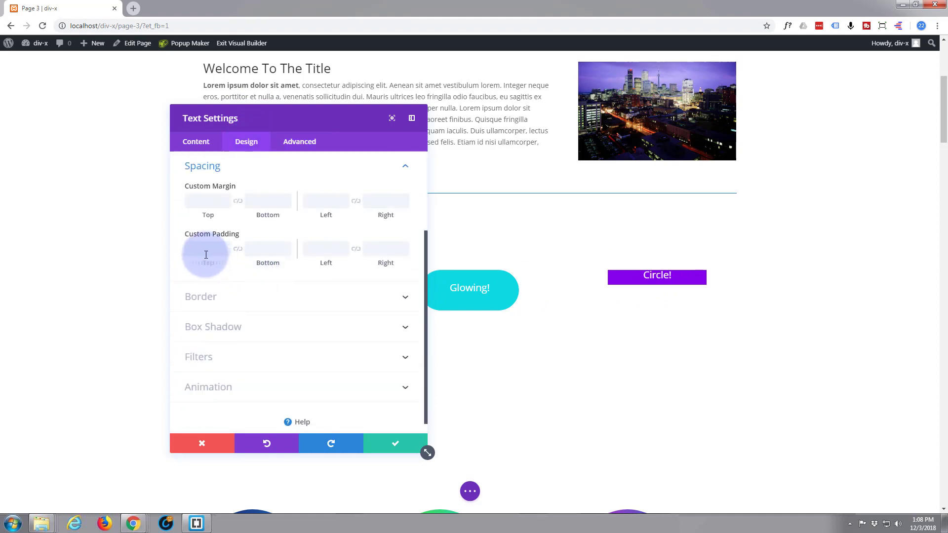
{"action": "left_click", "coordinate": [238, 249]}
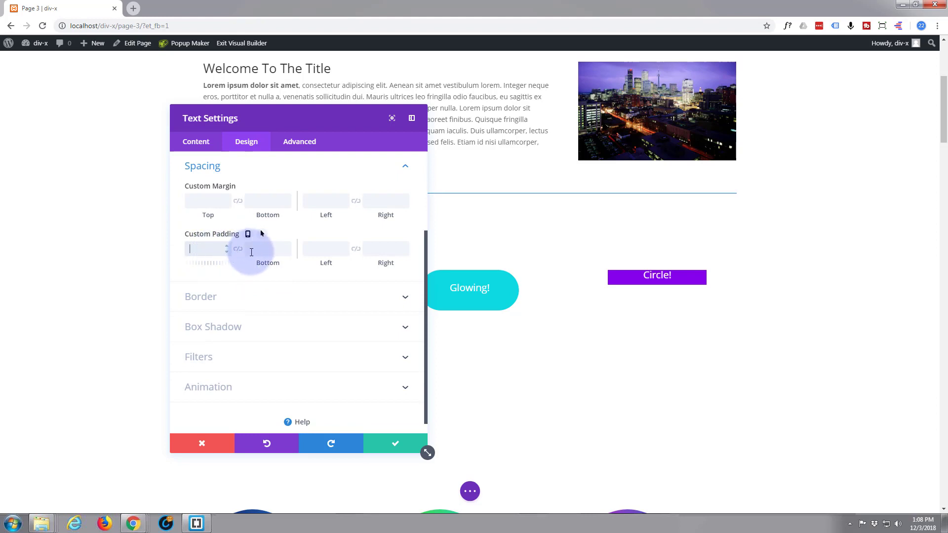
{"action": "left_click", "coordinate": [195, 250]}
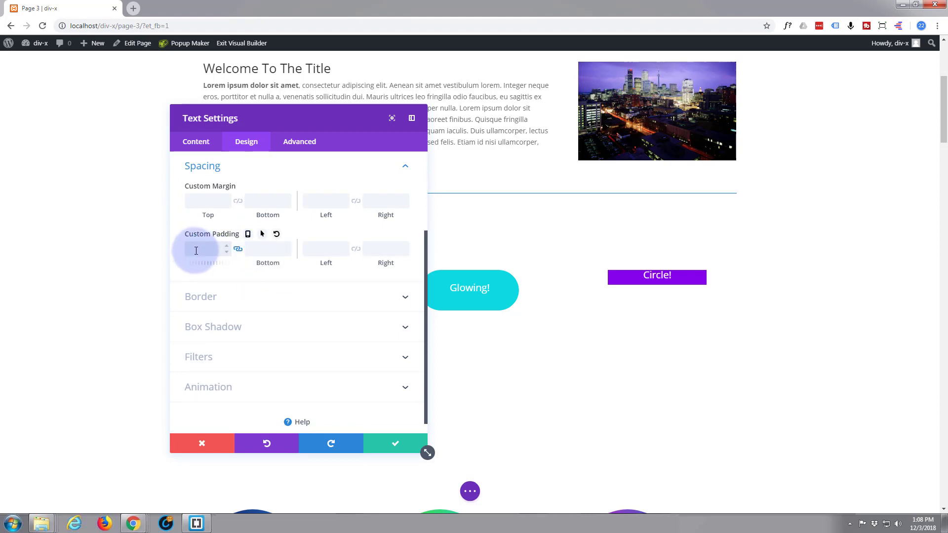
{"action": "type", "text": "25"}
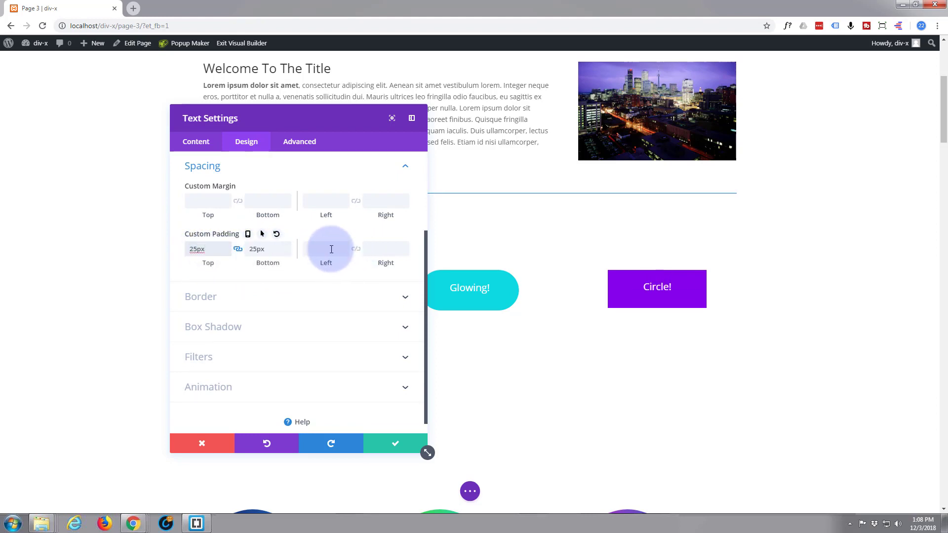
{"action": "left_click", "coordinate": [307, 249]}
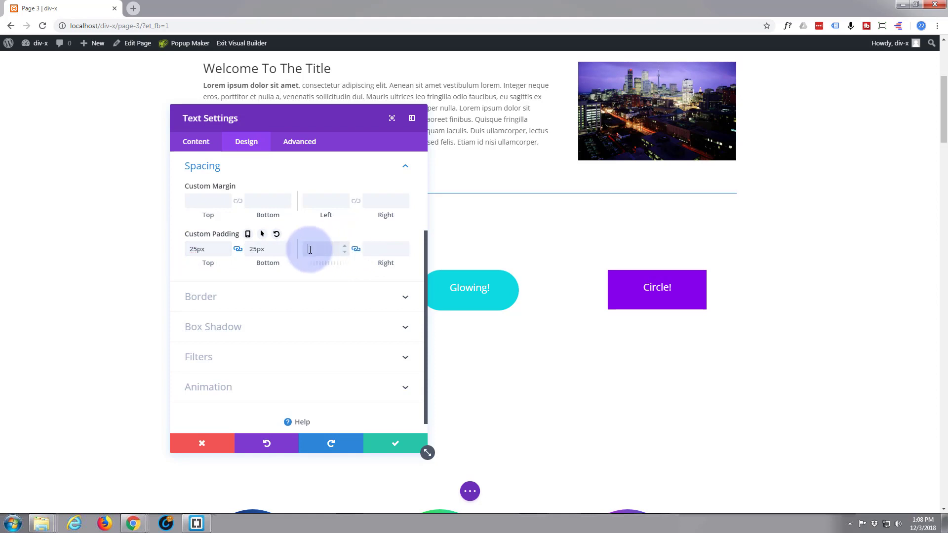
{"action": "type", "text": "30"}
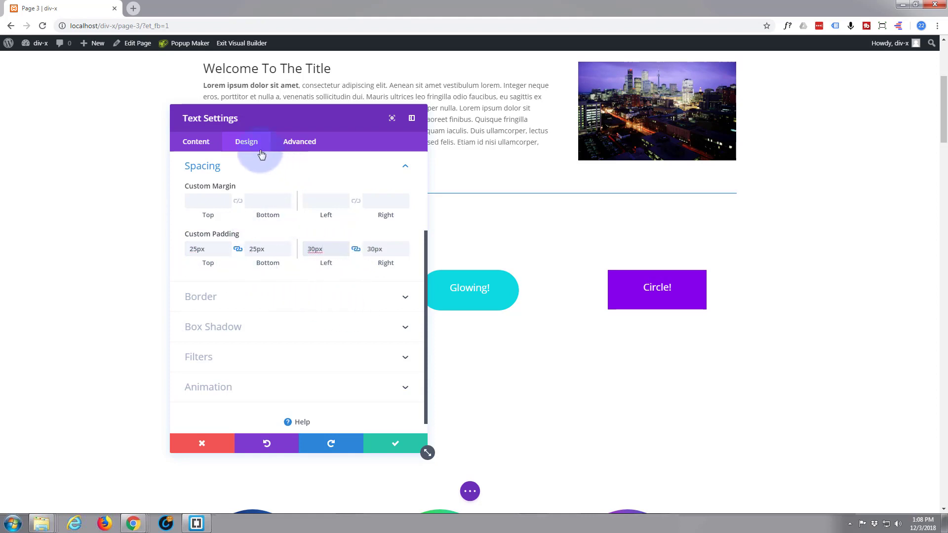
Round all four corners of the "Circle!" module to 50px and show the default and hover options for Rounded Corners
{"action": "left_click", "coordinate": [278, 299]}
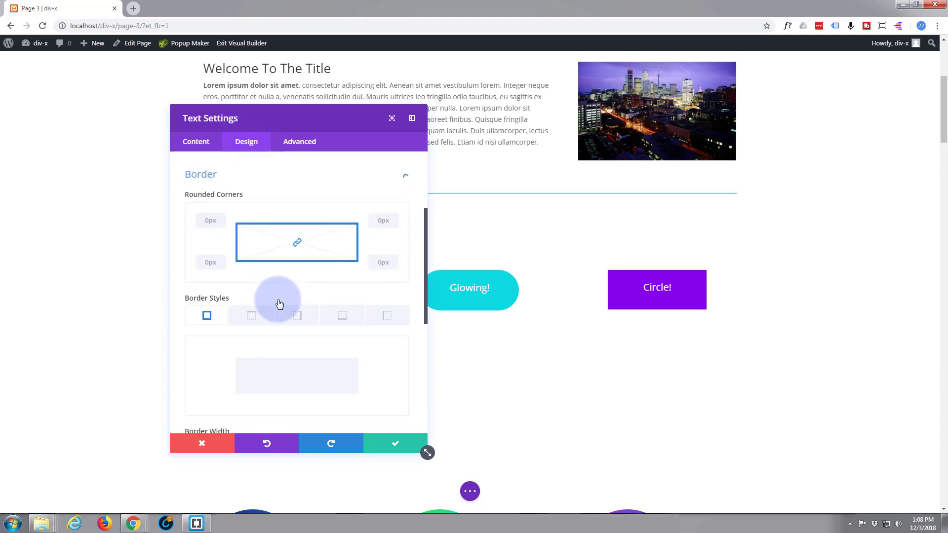
{"action": "left_click", "coordinate": [205, 213]}
{"action": "type", "text": "50px"}
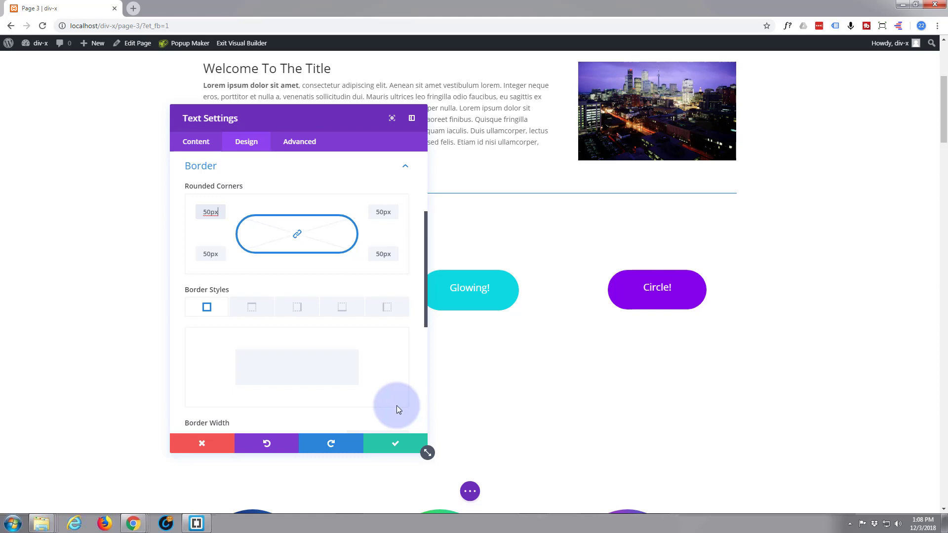
{"action": "mouse_move", "coordinate": [236, 188]}
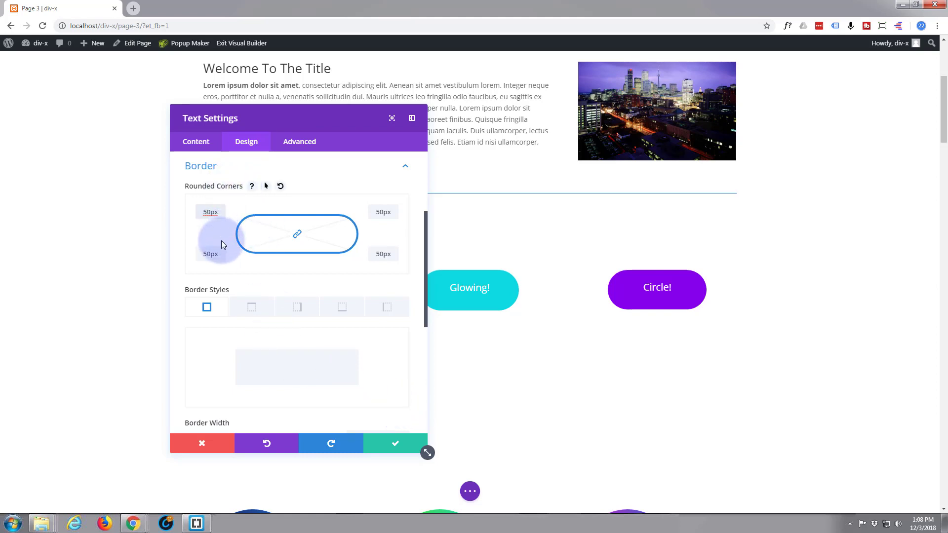
{"action": "left_click", "coordinate": [266, 186]}
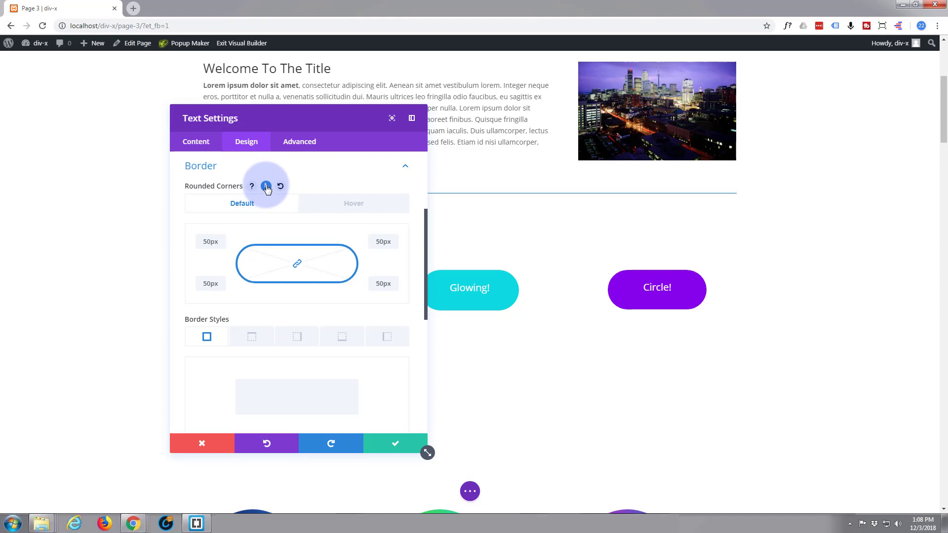
Change the default rounded corners of the "Circle!" module to 50% on all four linked corners
{"action": "left_click", "coordinate": [203, 242]}
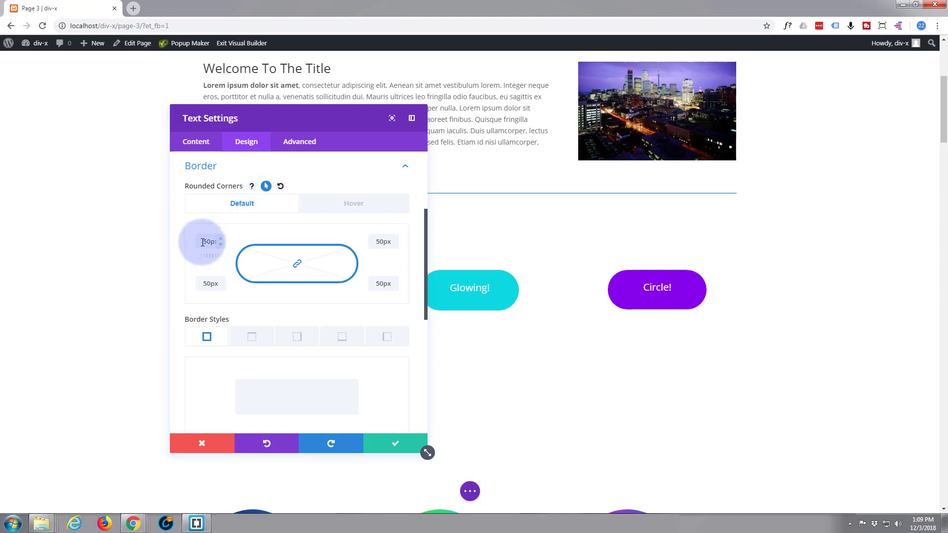
{"action": "left_click_drag", "start_coordinate": [202, 242], "coordinate": [219, 243]}
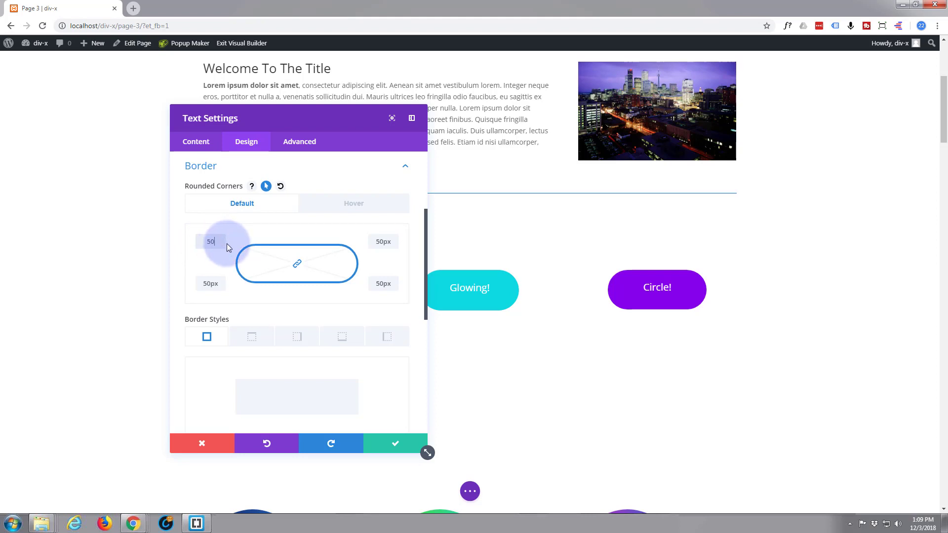
{"action": "type", "text": "%"}
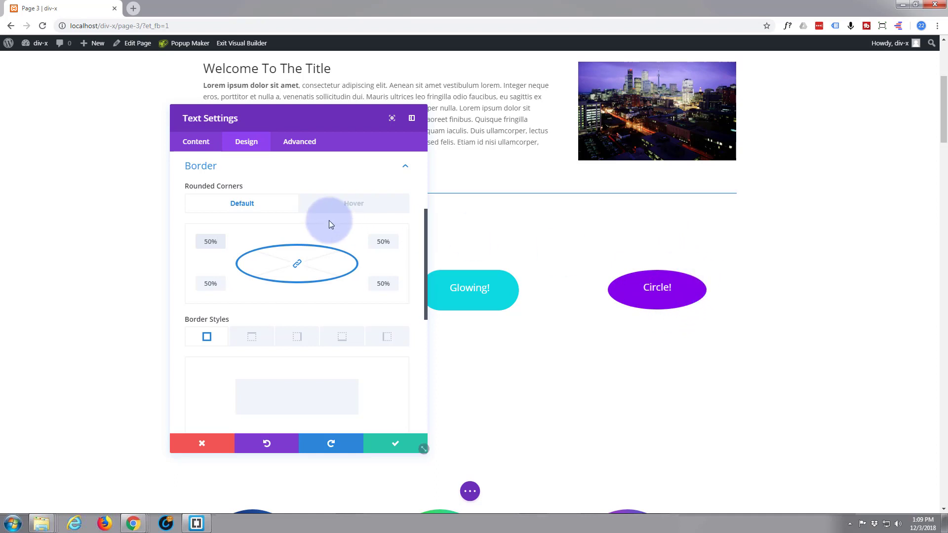
Enter "height:150px;width:150px;" as the hover-state custom CSS of the "Circle!" module's Main Element
{"action": "left_click", "coordinate": [297, 142]}
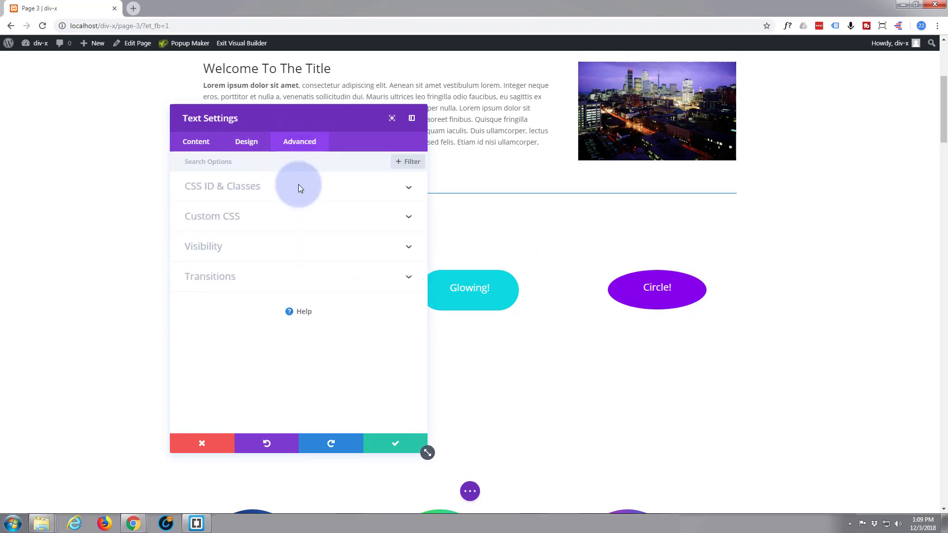
{"action": "left_click", "coordinate": [301, 217]}
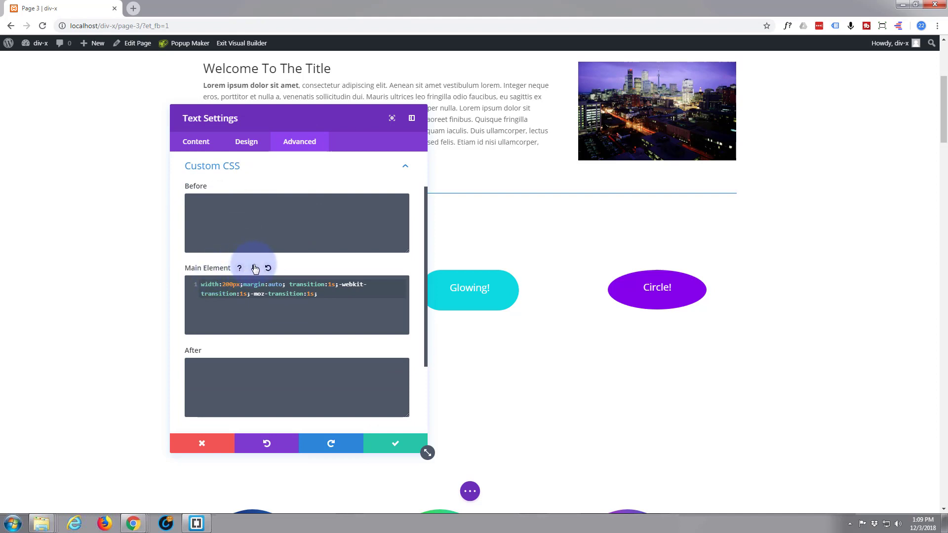
{"action": "left_click", "coordinate": [255, 268]}
{"action": "left_click", "coordinate": [337, 328]}
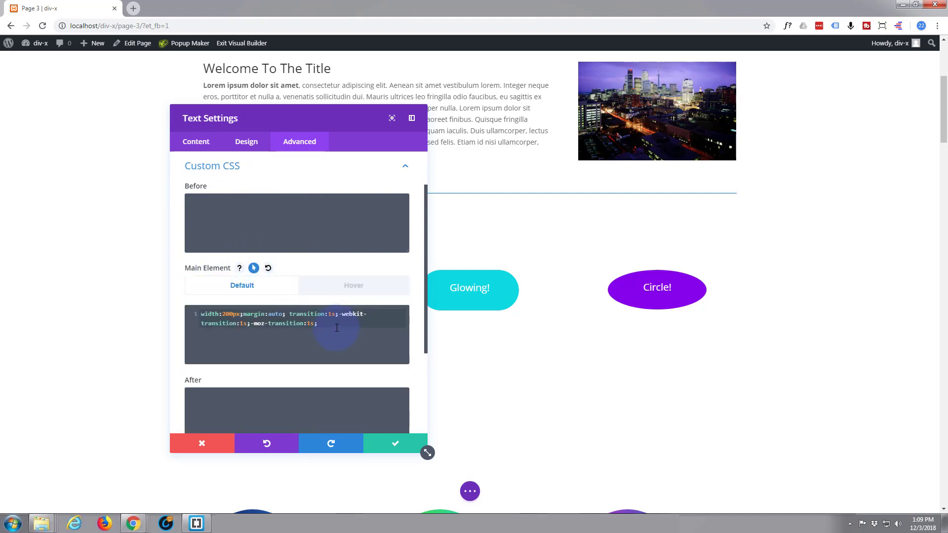
{"action": "left_click", "coordinate": [239, 285]}
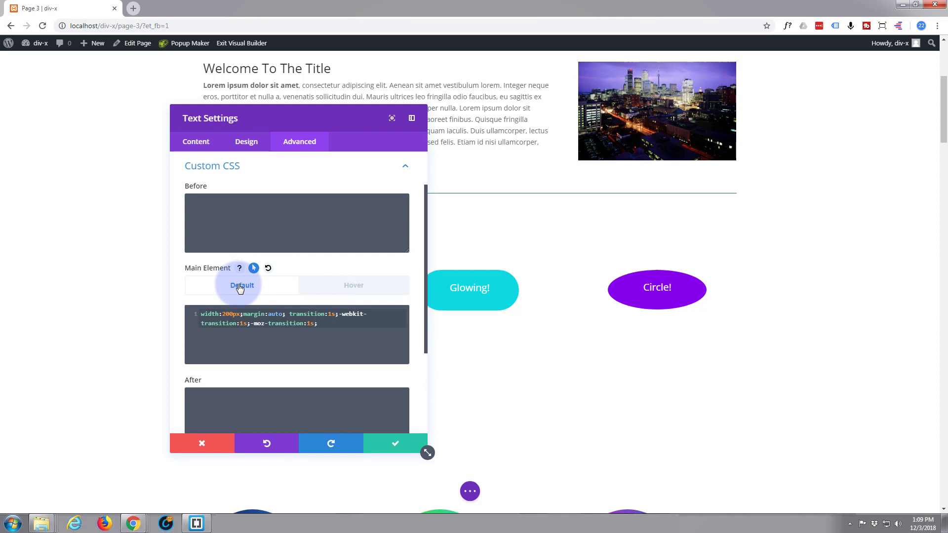
{"action": "left_click", "coordinate": [339, 286]}
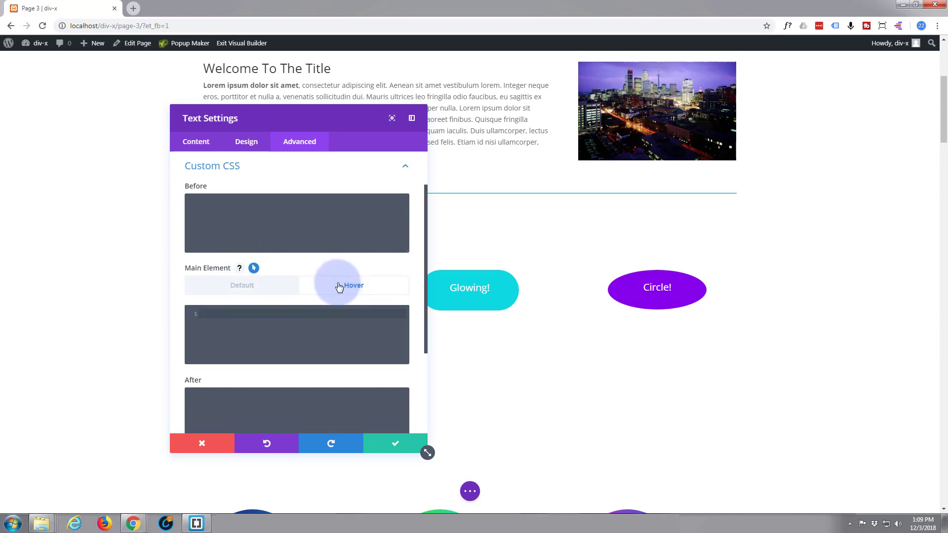
{"action": "left_click", "coordinate": [232, 311]}
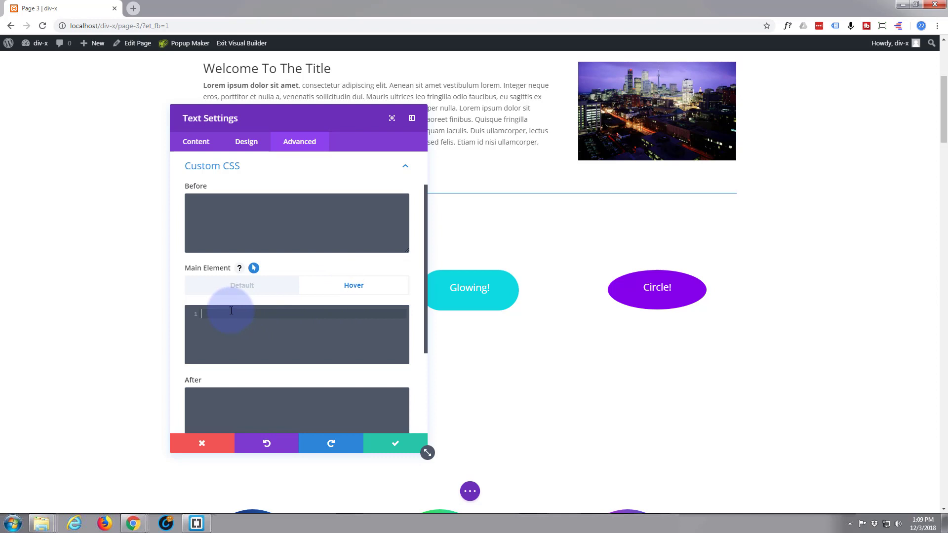
{"action": "type", "text": "height:150px"}
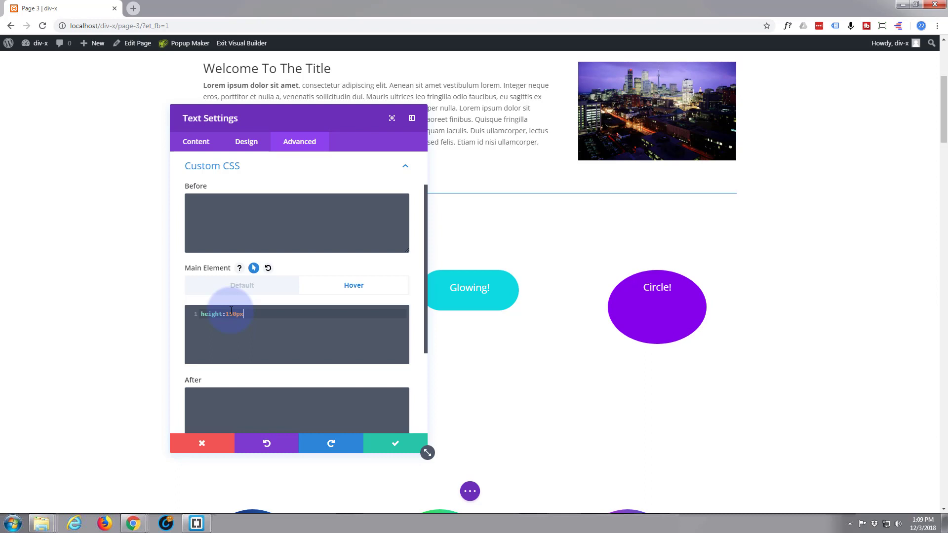
{"action": "type", "text": ";width:150px"}
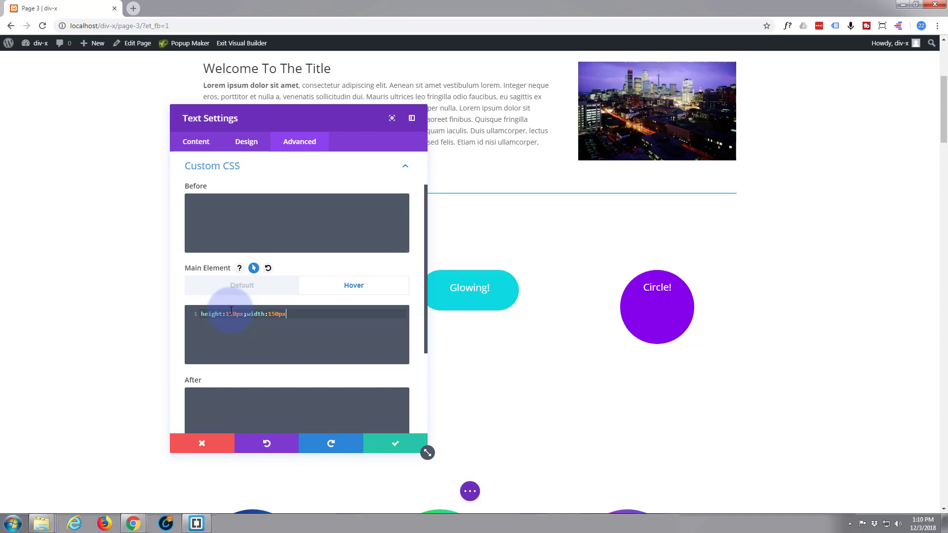
{"action": "type", "text": ";"}
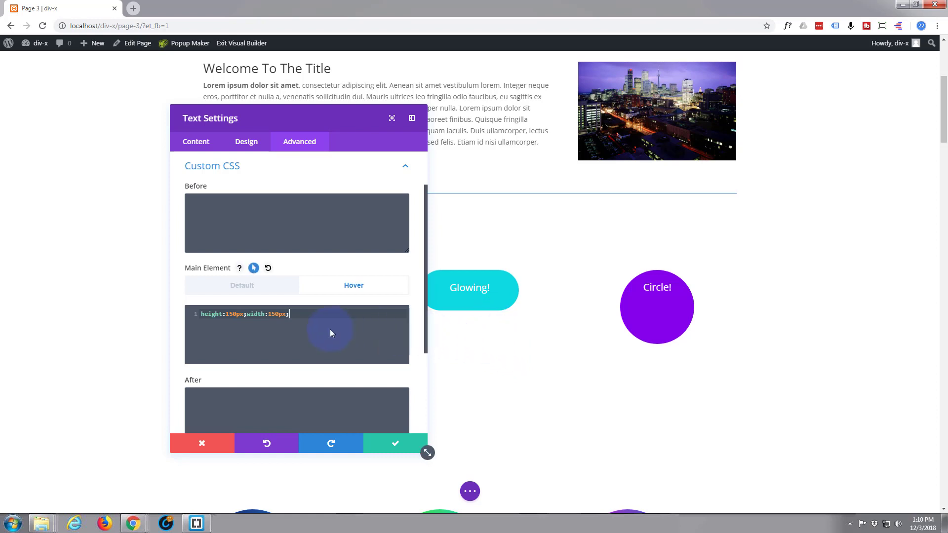
Append "margin-top:-43px;" to the Main Element's hover CSS to shift the circle upward
{"action": "type", "text": "margin-top"}
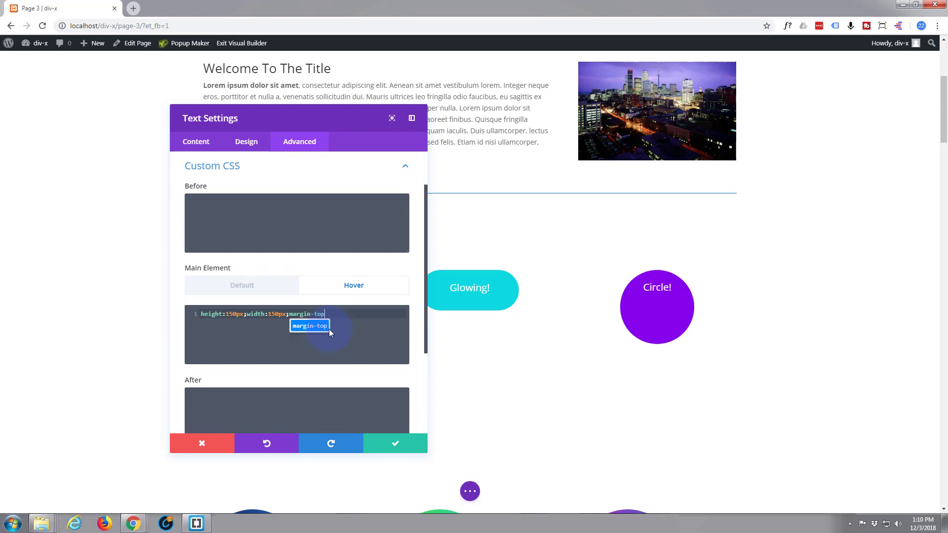
{"action": "type", "text": ":75px"}
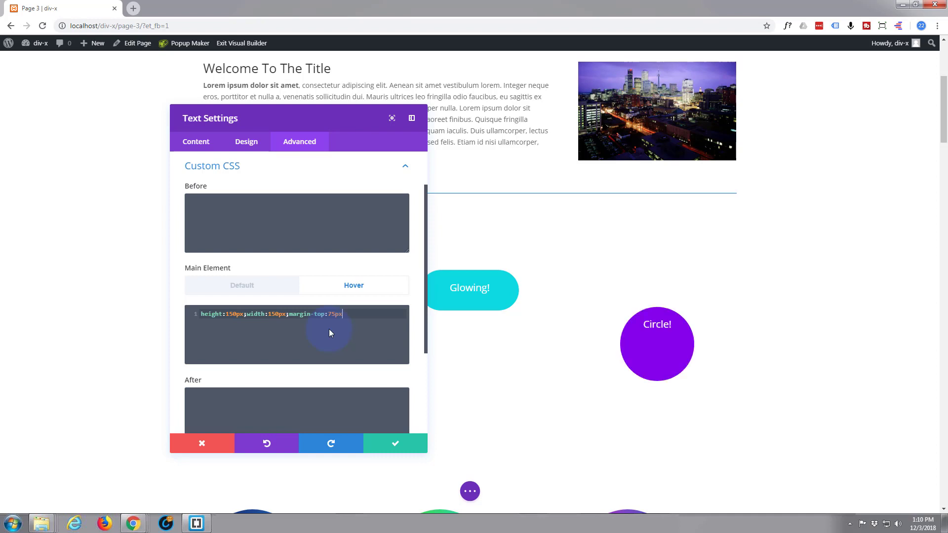
{"action": "left_click", "coordinate": [328, 315]}
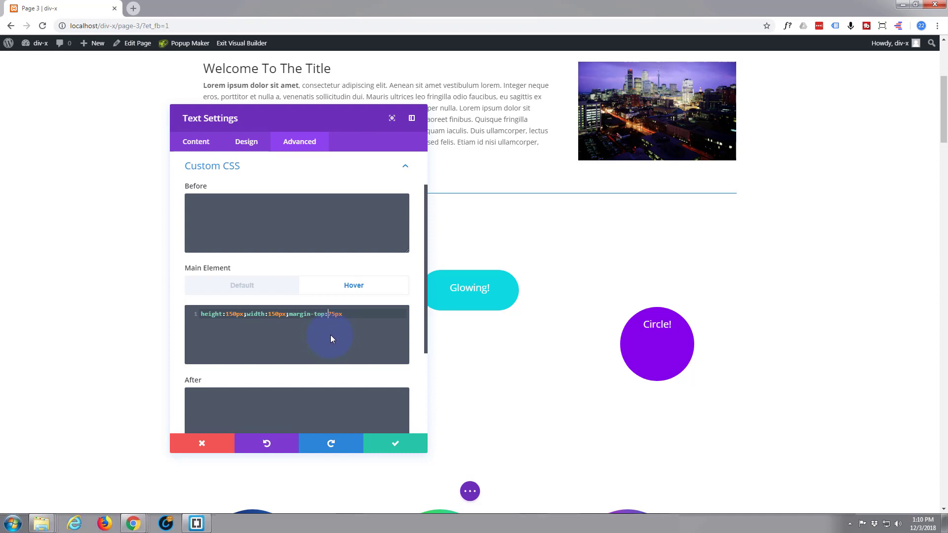
{"action": "type", "text": "-"}
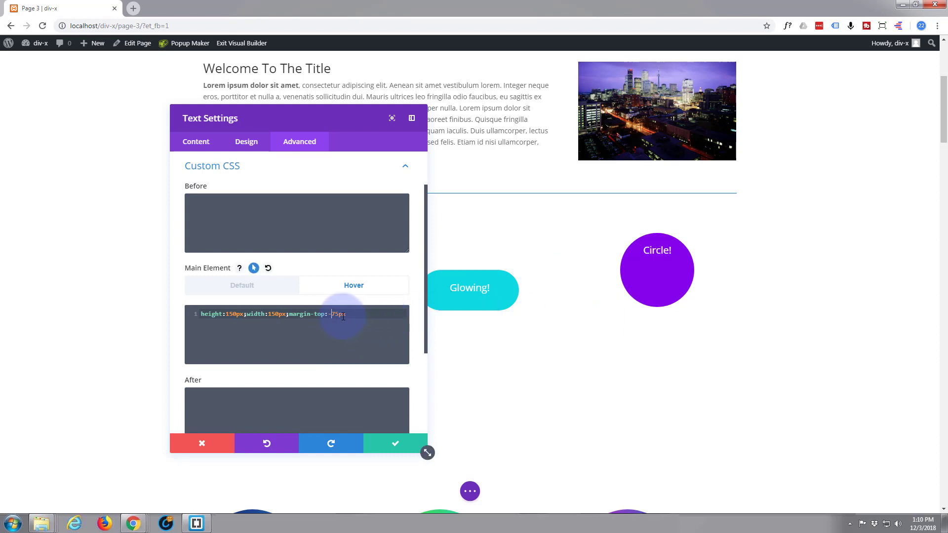
{"action": "left_click_drag", "start_coordinate": [332, 314], "coordinate": [338, 315]}
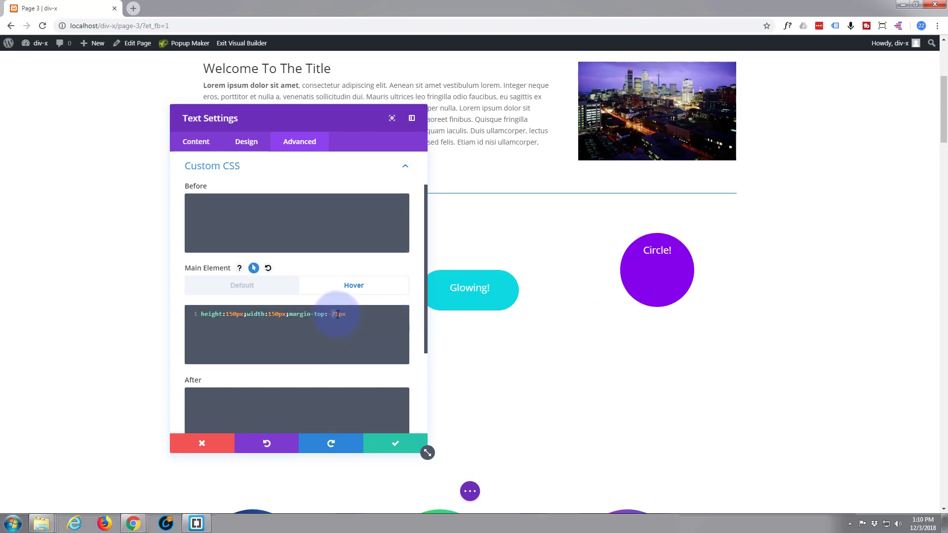
{"action": "type", "text": "40"}
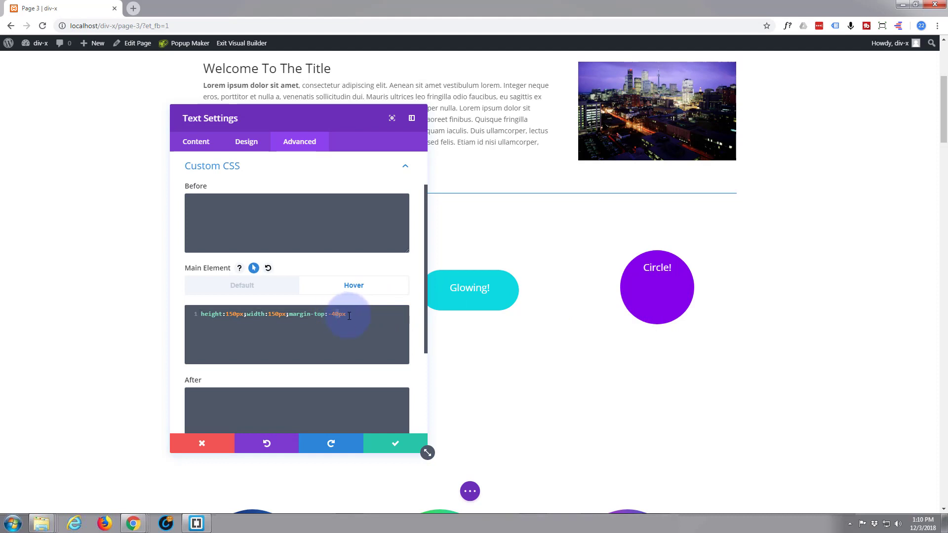
{"action": "type", "text": "3"}
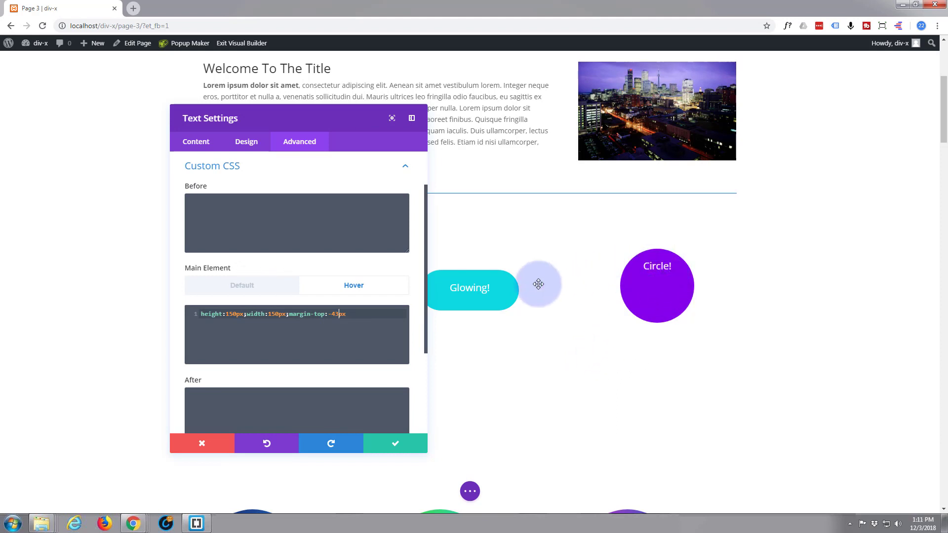
{"action": "left_click", "coordinate": [371, 315]}
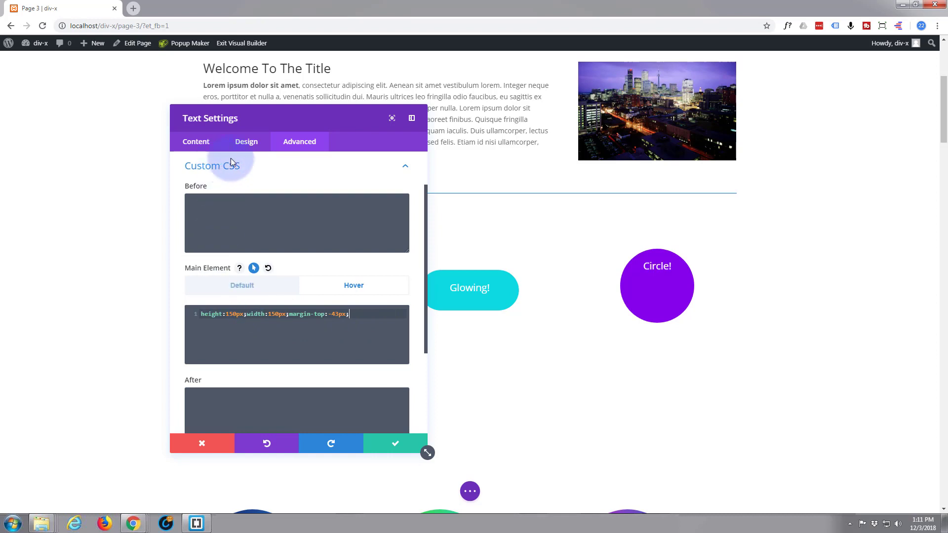
Set the "Circle!" module's hover-state custom padding to 62px for the linked top and bottom values
{"action": "left_click", "coordinate": [245, 144]}
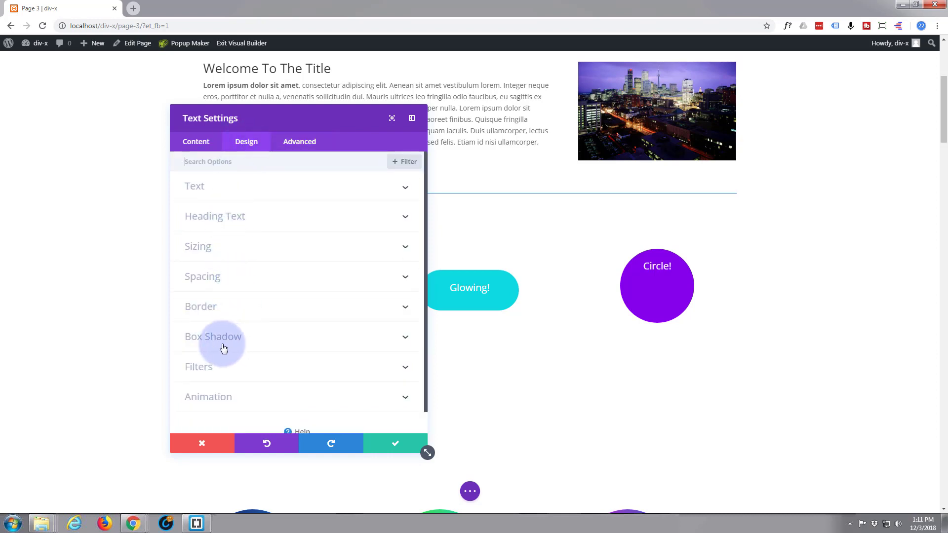
{"action": "scroll", "coordinate": [223, 349], "scroll_direction": "down", "scroll_amount": 1}
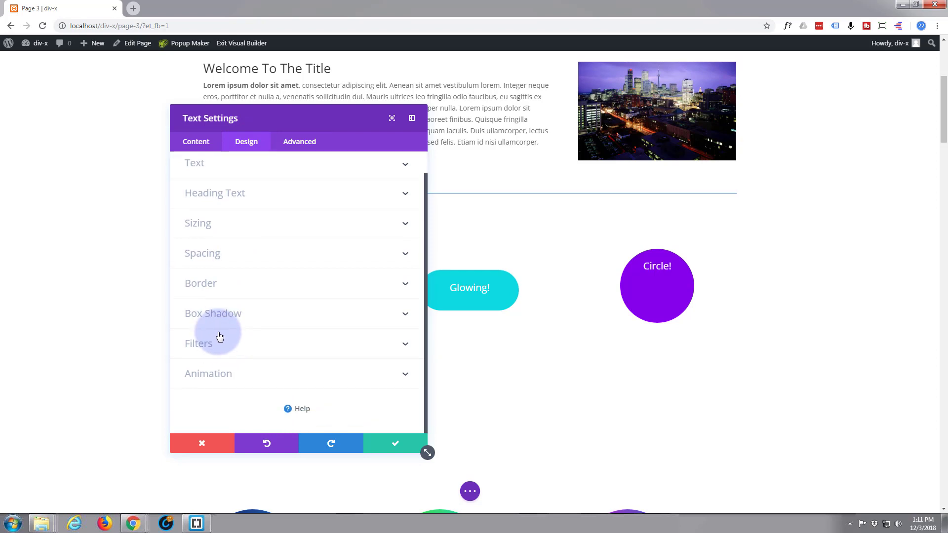
{"action": "left_click", "coordinate": [209, 255]}
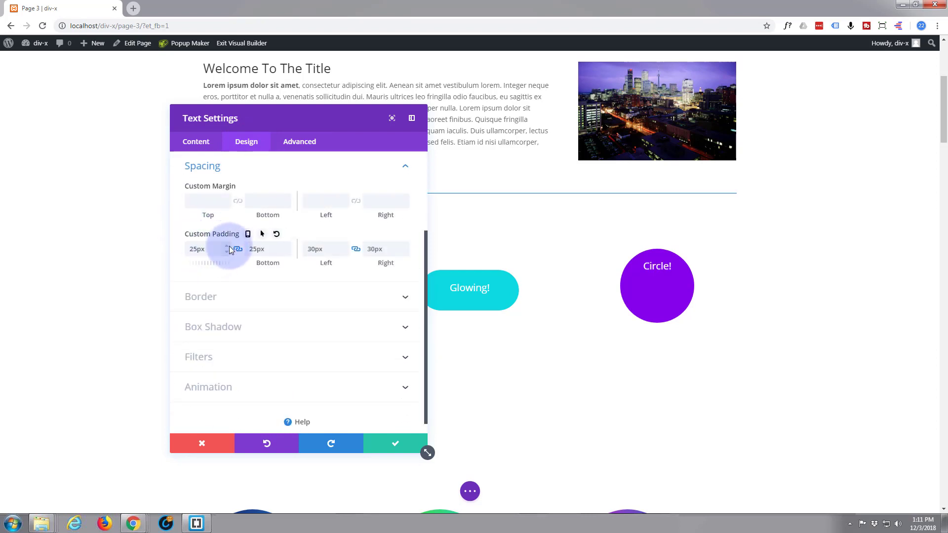
{"action": "left_click", "coordinate": [262, 234]}
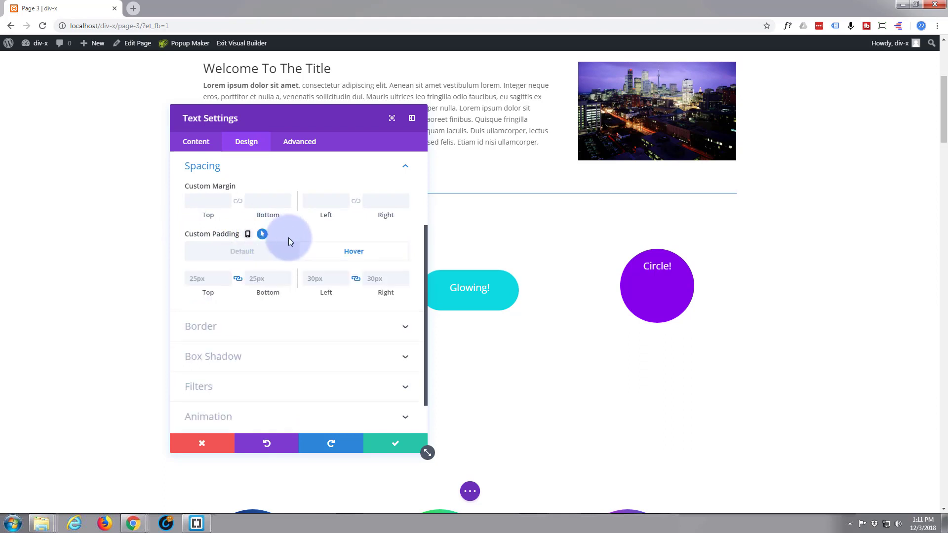
{"action": "left_click", "coordinate": [350, 250]}
{"action": "left_click", "coordinate": [214, 280]}
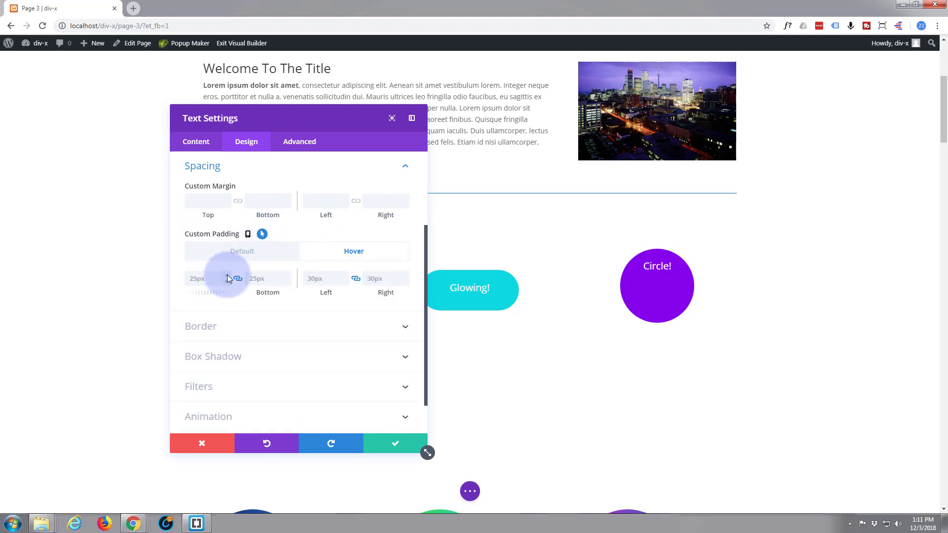
{"action": "left_click", "coordinate": [226, 275]}
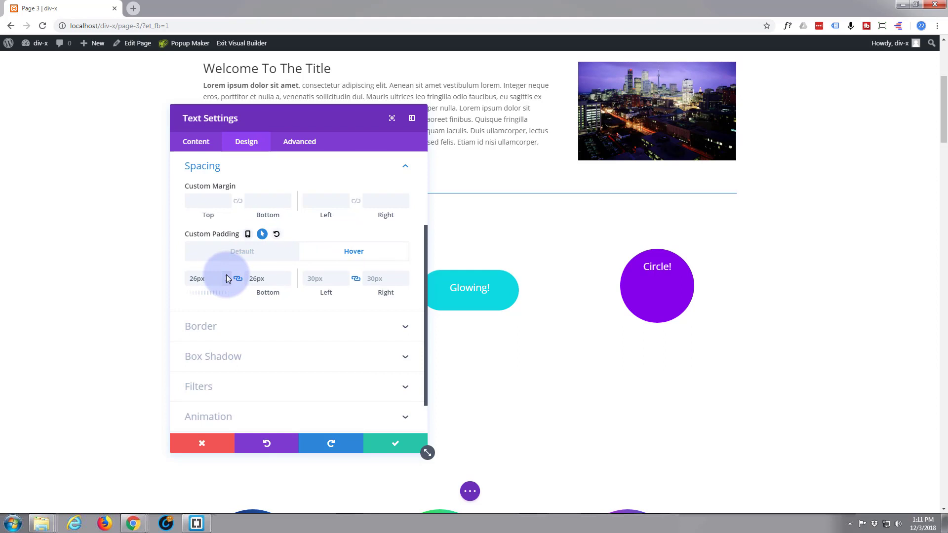
{"action": "left_click", "coordinate": [226, 275]}
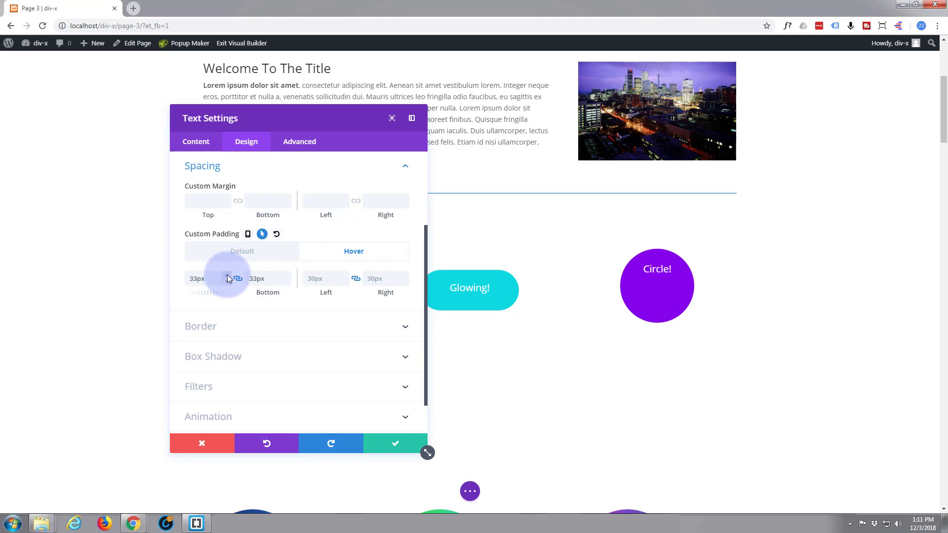
{"action": "left_click", "coordinate": [227, 274]}
{"action": "left_click", "coordinate": [227, 275]}
{"action": "left_click", "coordinate": [227, 275]}
{"action": "left_click", "coordinate": [227, 275]}
{"action": "left_click", "coordinate": [227, 275]}
{"action": "left_click", "coordinate": [227, 275]}
{"action": "left_click", "coordinate": [227, 275]}
{"action": "left_click", "coordinate": [228, 274]}
{"action": "left_click", "coordinate": [228, 274]}
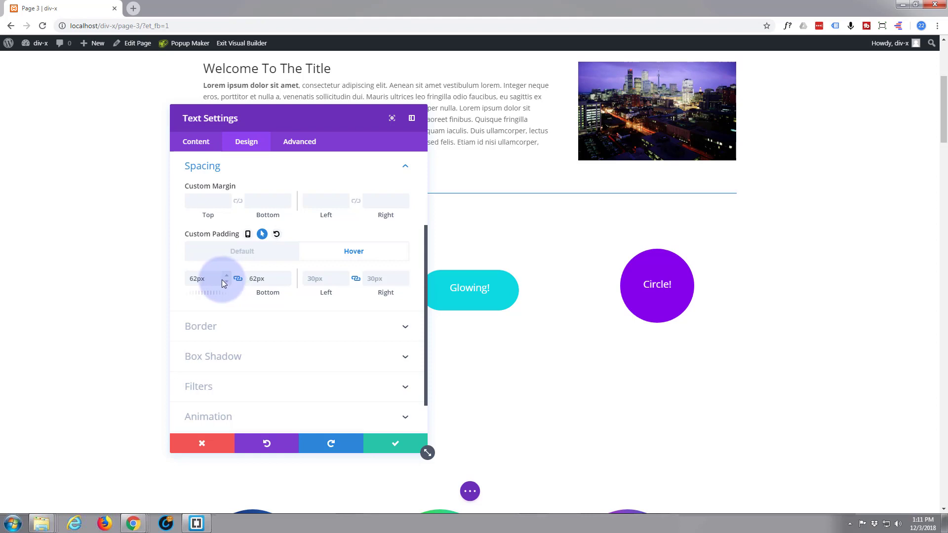
Set the "Circle!" module's hover background to the red #e02b20 and return to its default background state
{"action": "left_click", "coordinate": [193, 142]}
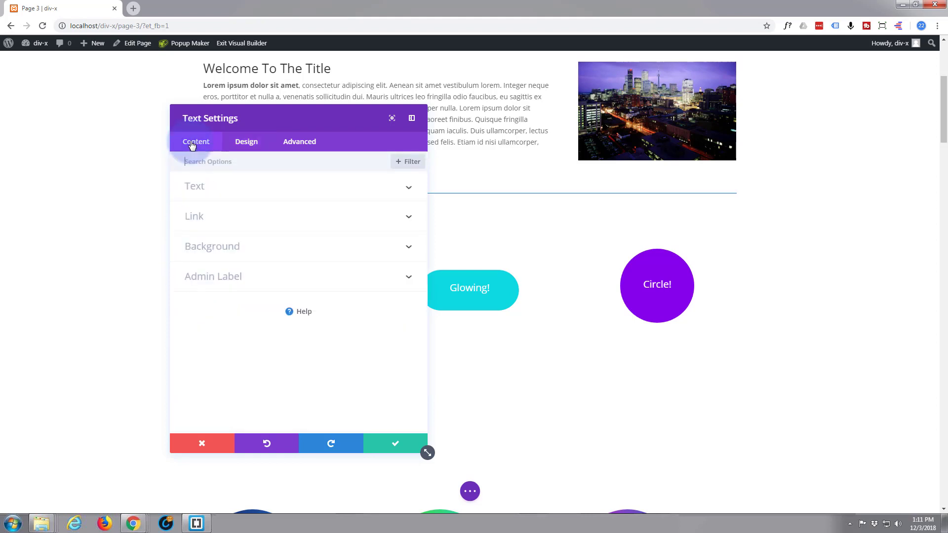
{"action": "left_click", "coordinate": [265, 251]}
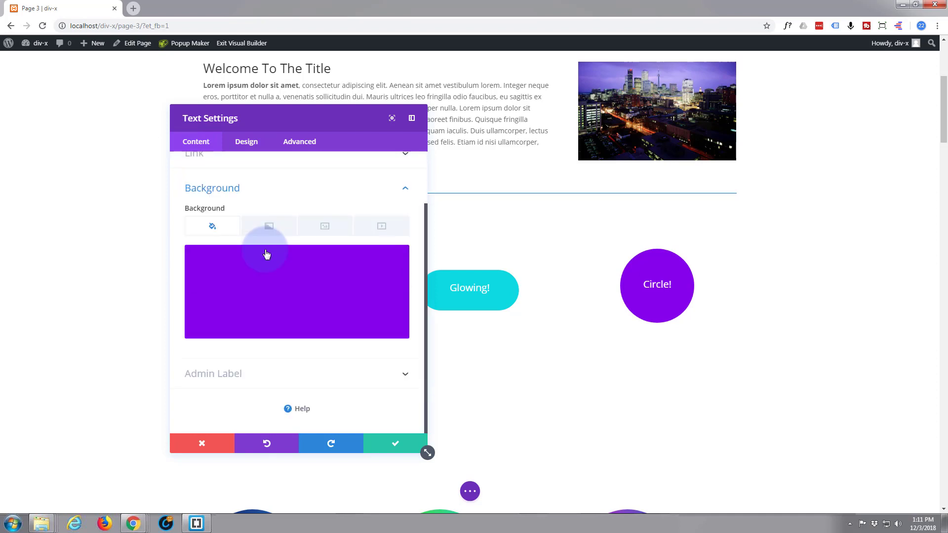
{"action": "left_click", "coordinate": [234, 209]}
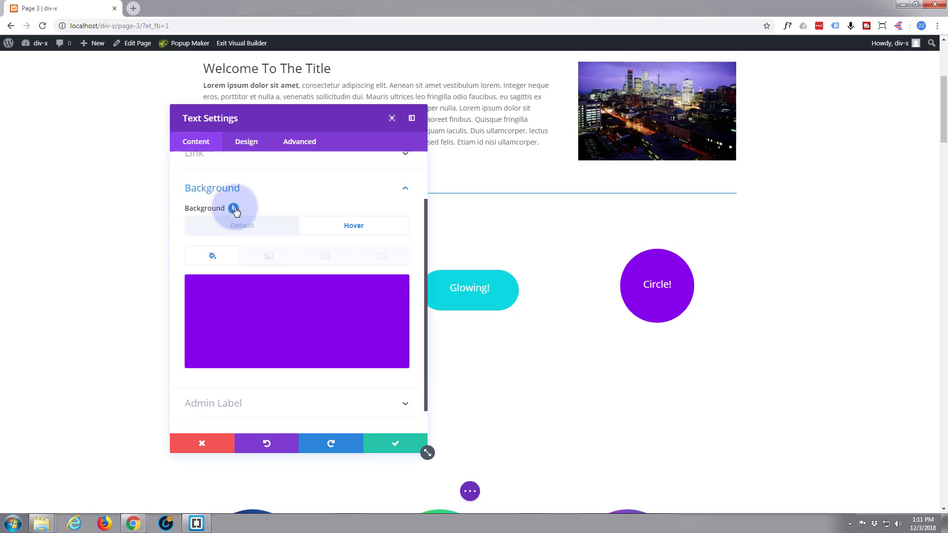
{"action": "left_click", "coordinate": [255, 310]}
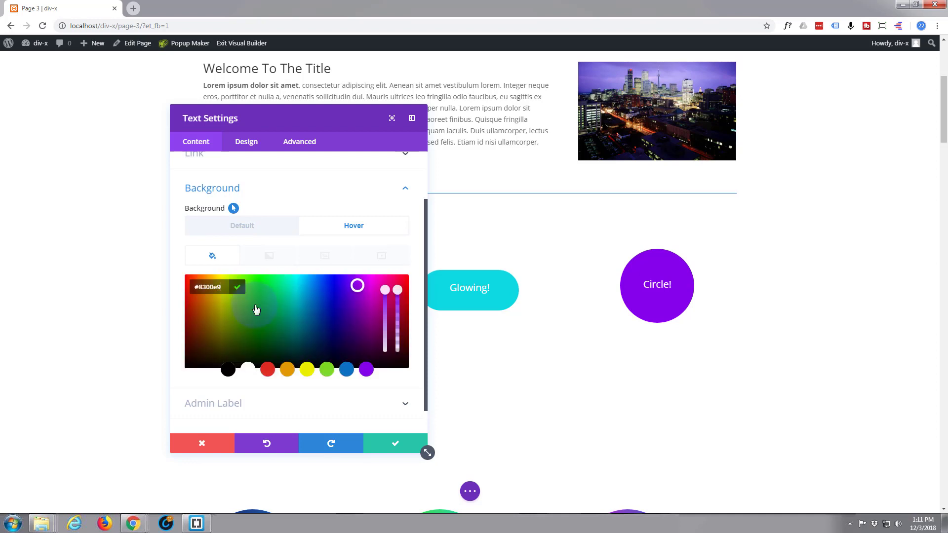
{"action": "left_click", "coordinate": [267, 374]}
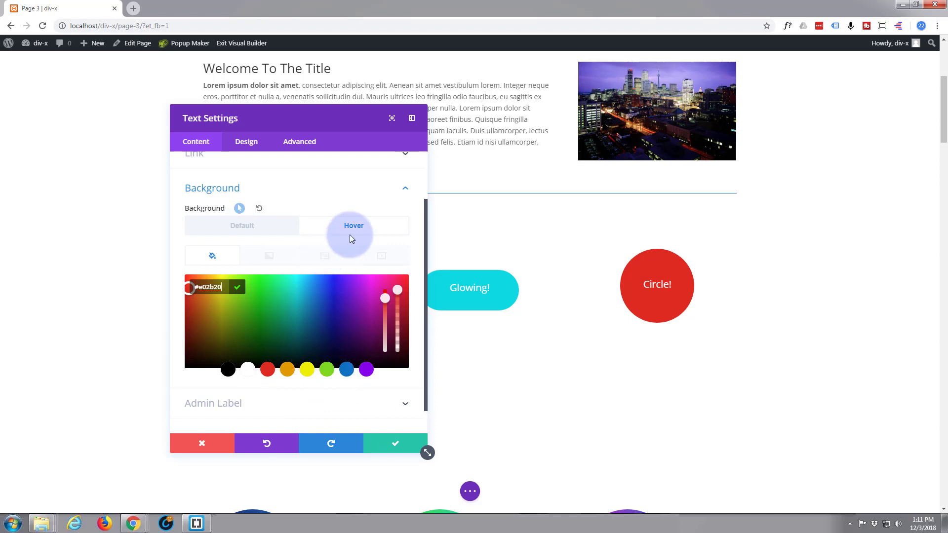
{"action": "left_click", "coordinate": [279, 230]}
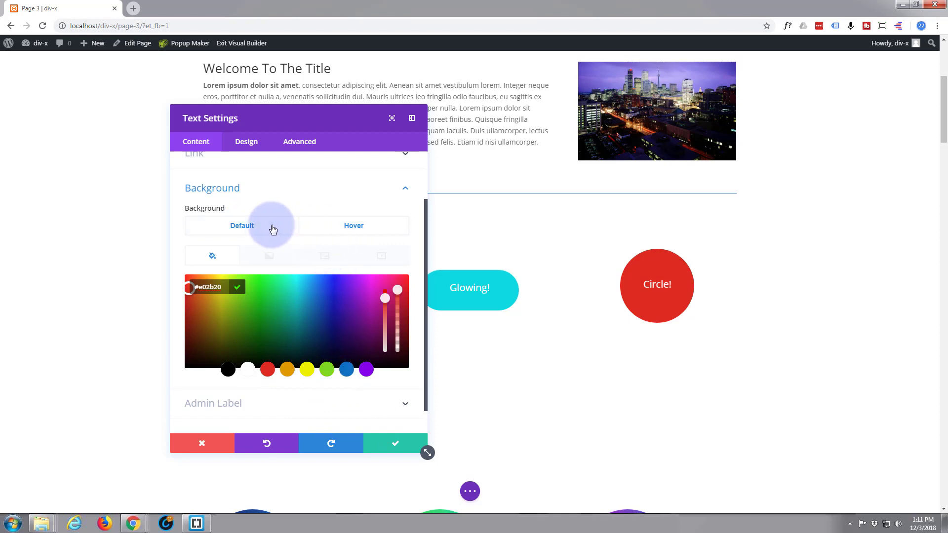
{"action": "left_click", "coordinate": [273, 230]}
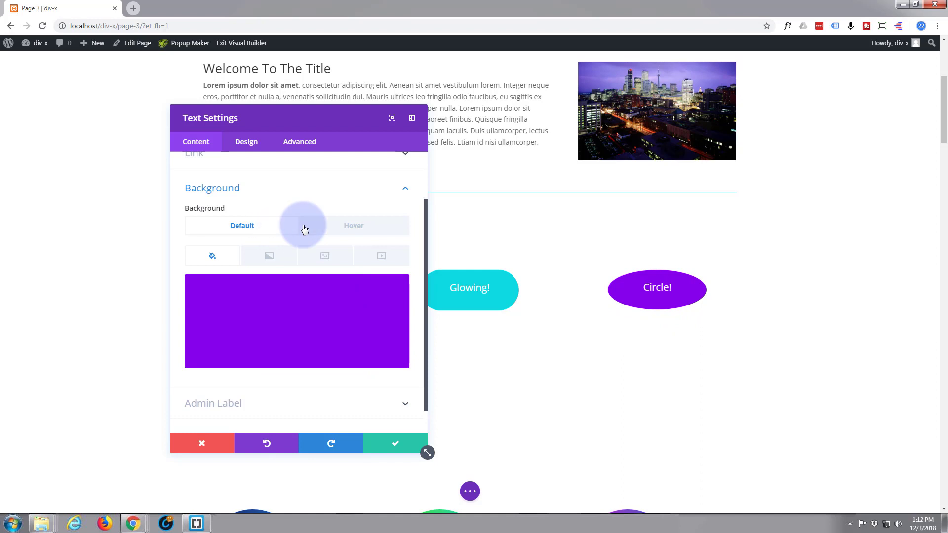
Set the "Circle!" module's default rounded corners to 50px on all four linked corners and preview the hover state
{"action": "left_click", "coordinate": [346, 229]}
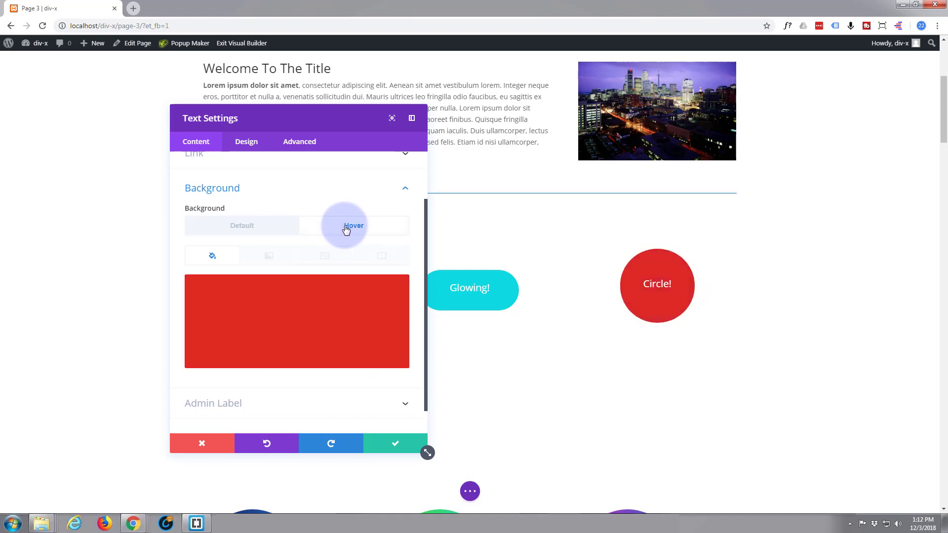
{"action": "left_click", "coordinate": [252, 231]}
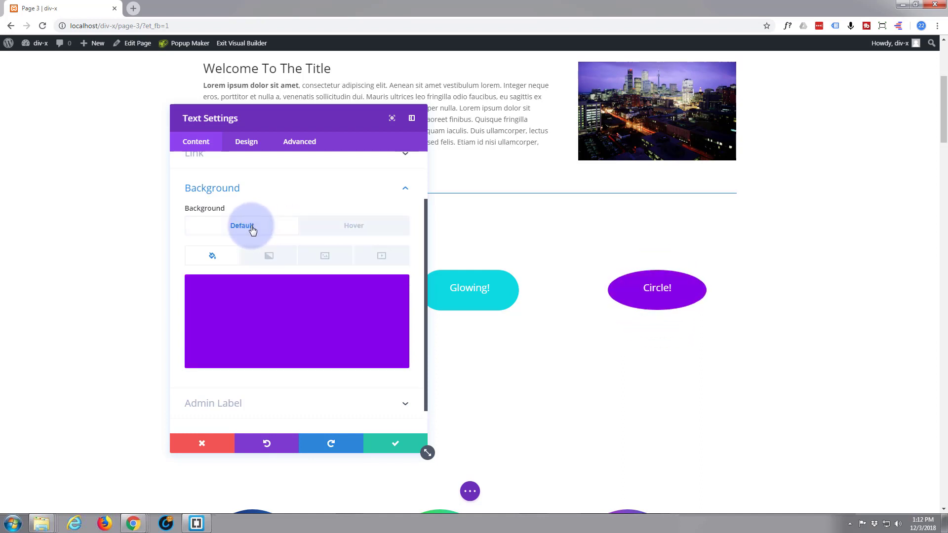
{"action": "left_click", "coordinate": [246, 143]}
{"action": "left_click", "coordinate": [254, 305]}
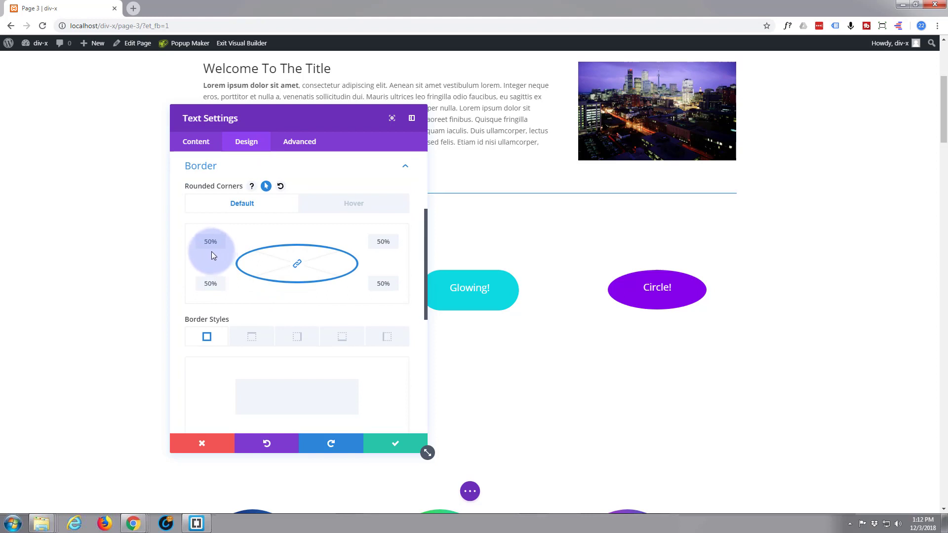
{"action": "left_click", "coordinate": [327, 204]}
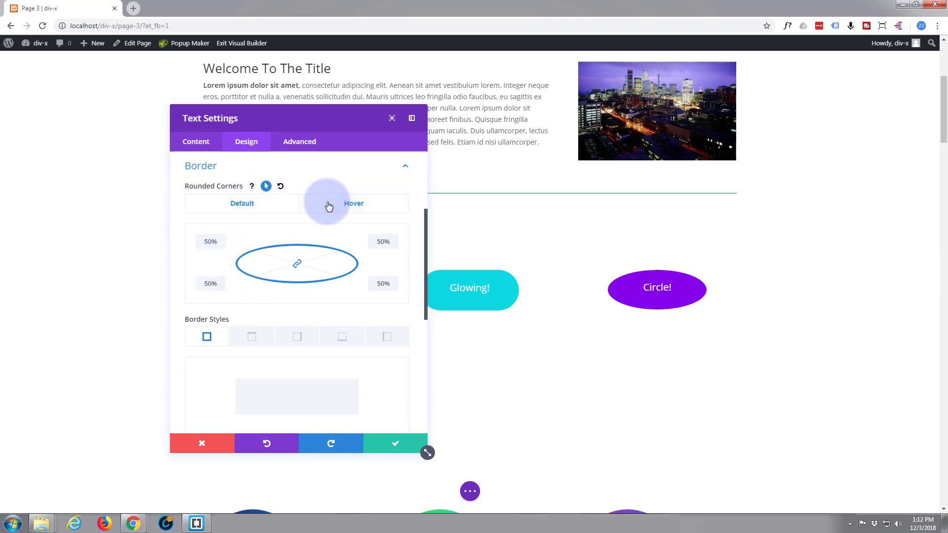
{"action": "left_click", "coordinate": [261, 204]}
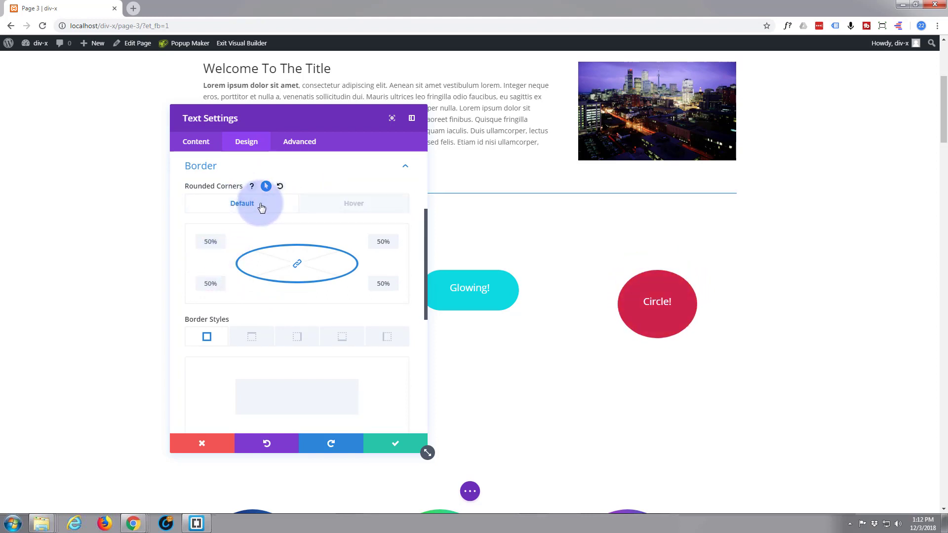
{"action": "left_click", "coordinate": [216, 243]}
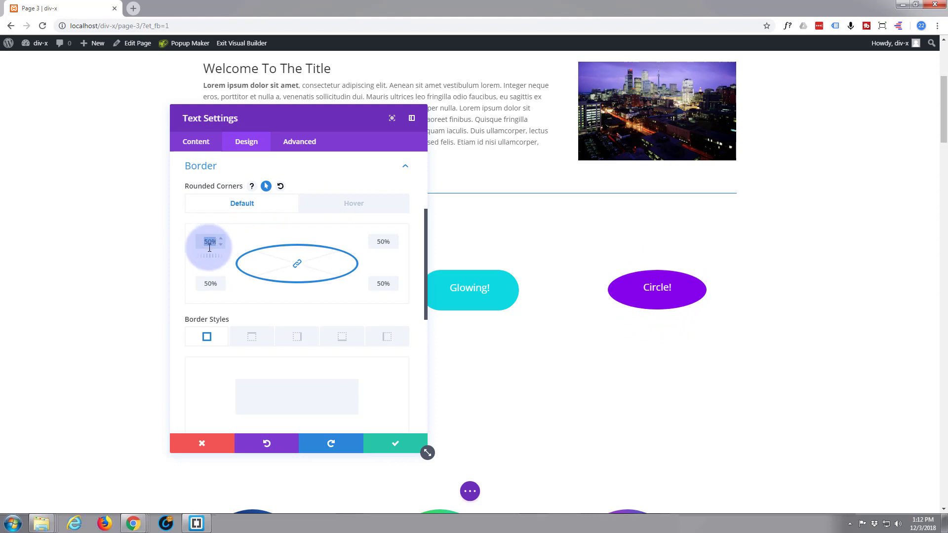
{"action": "type", "text": "50px"}
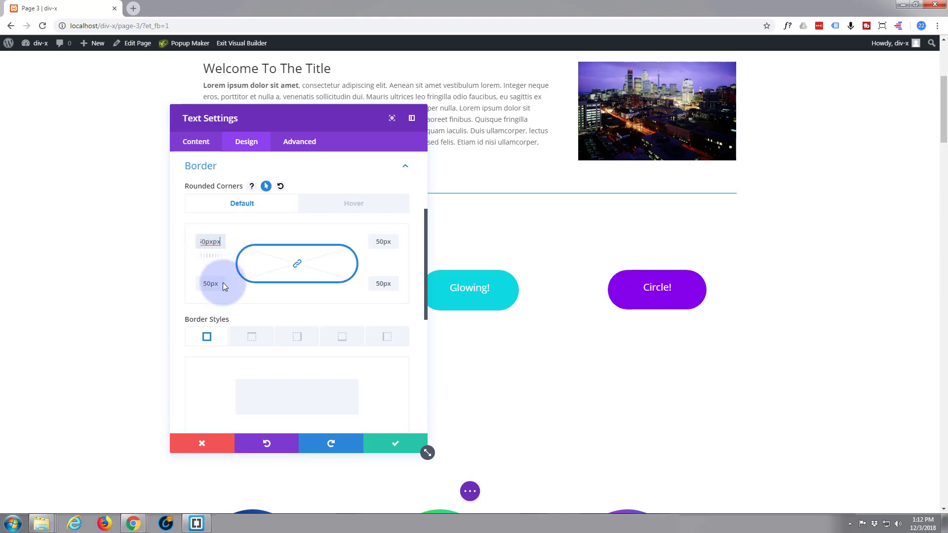
{"action": "left_click", "coordinate": [365, 205]}
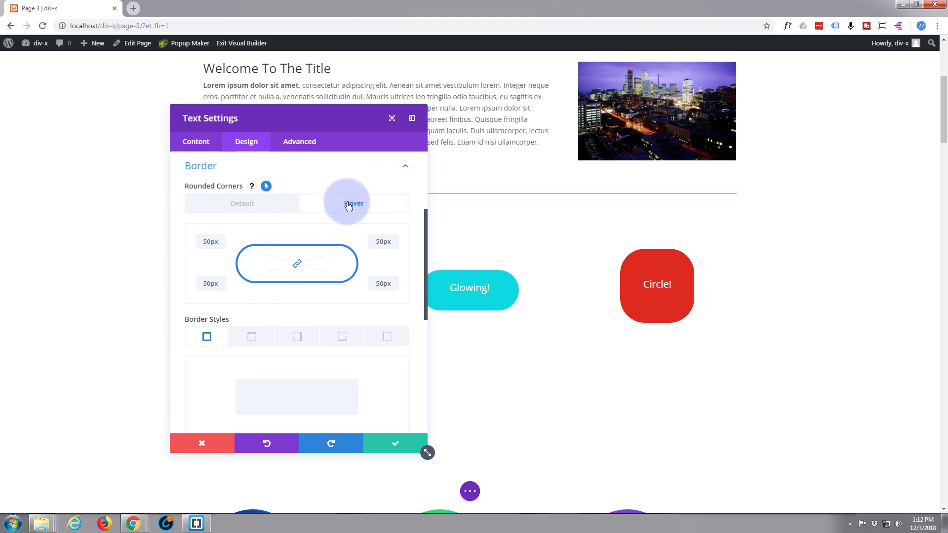
Append "border-radius:50%;" to the hover-state custom CSS of the "Circle!" module's Main Element
{"action": "left_click", "coordinate": [306, 146]}
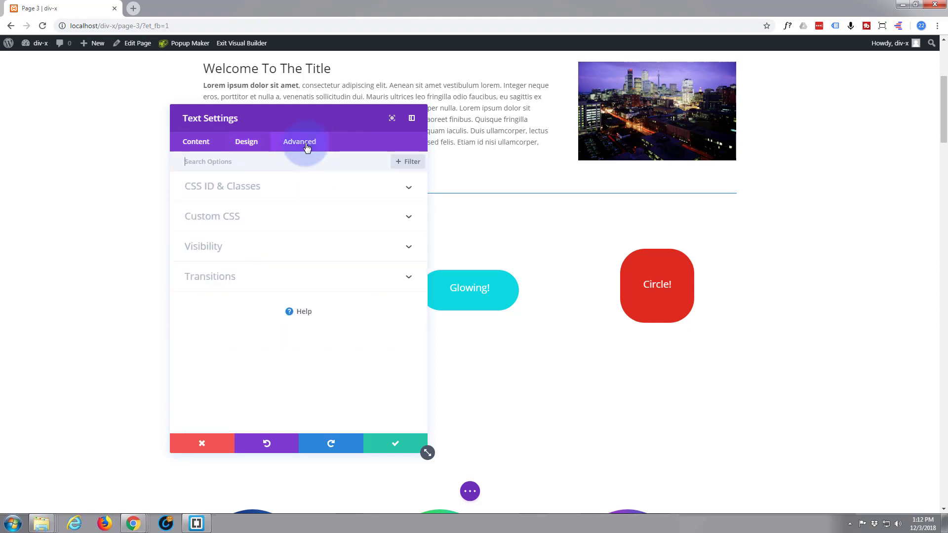
{"action": "left_click", "coordinate": [266, 223]}
{"action": "scroll", "coordinate": [266, 224], "scroll_direction": "down", "scroll_amount": 2}
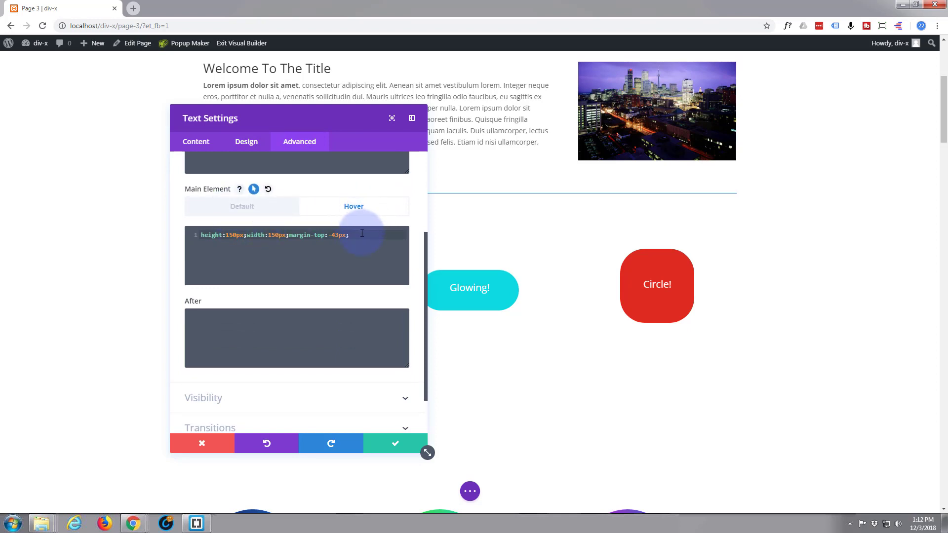
{"action": "left_click", "coordinate": [353, 226]}
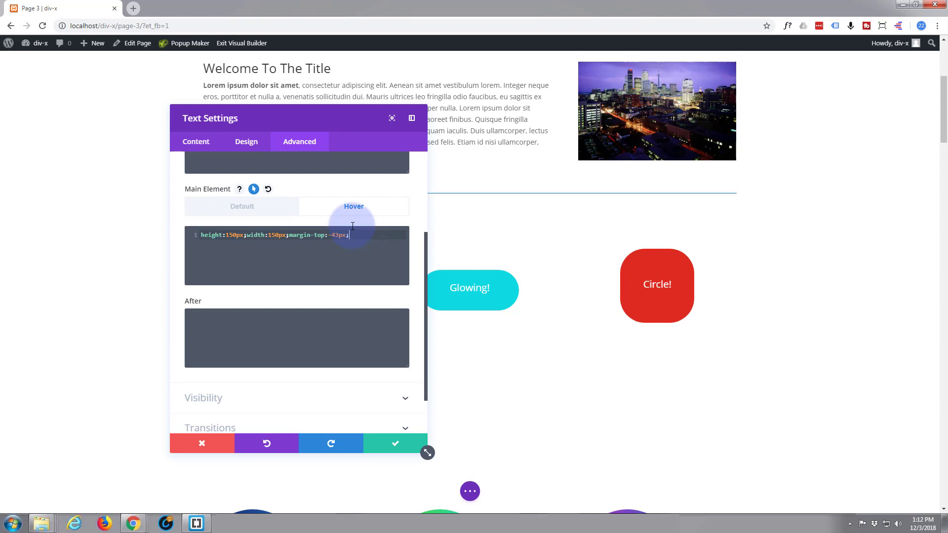
{"action": "type", "text": "border"}
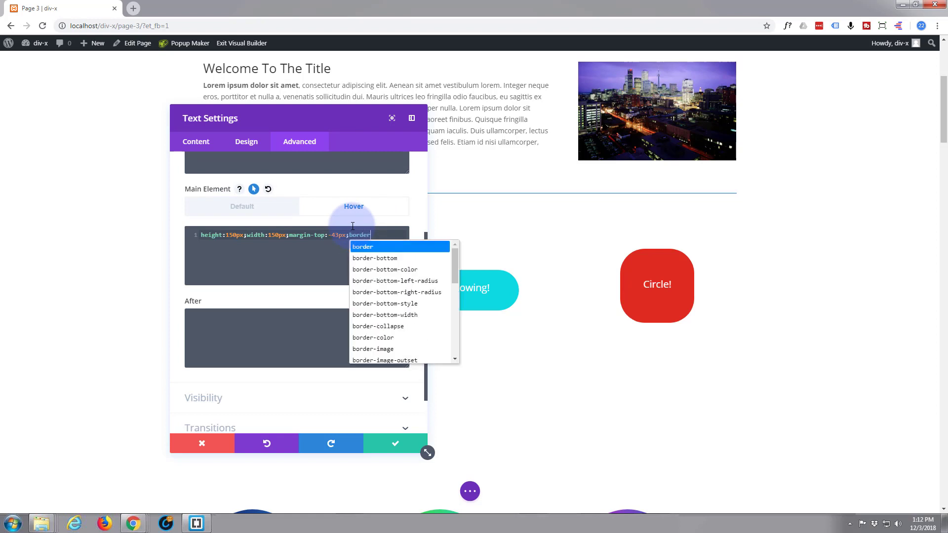
{"action": "type", "text": "-radiu"}
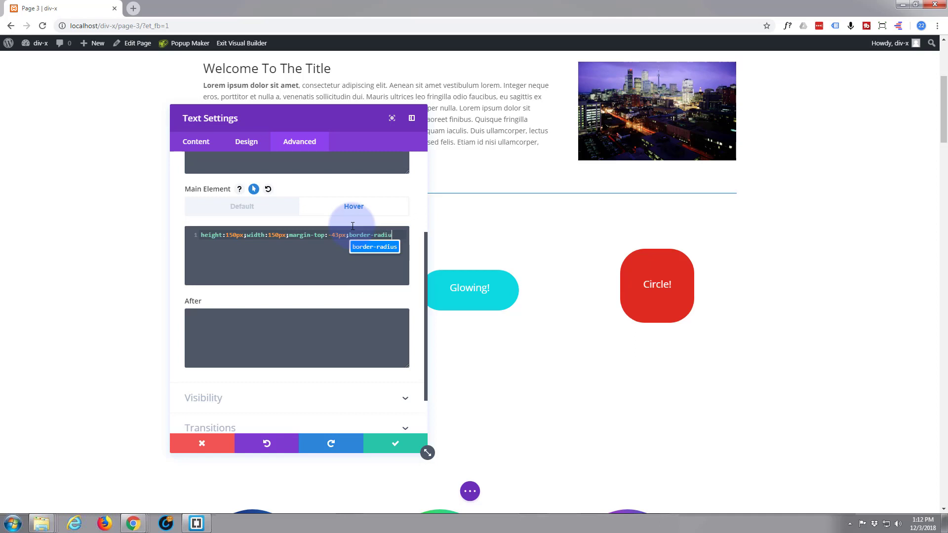
{"action": "type", "text": "s:5"}
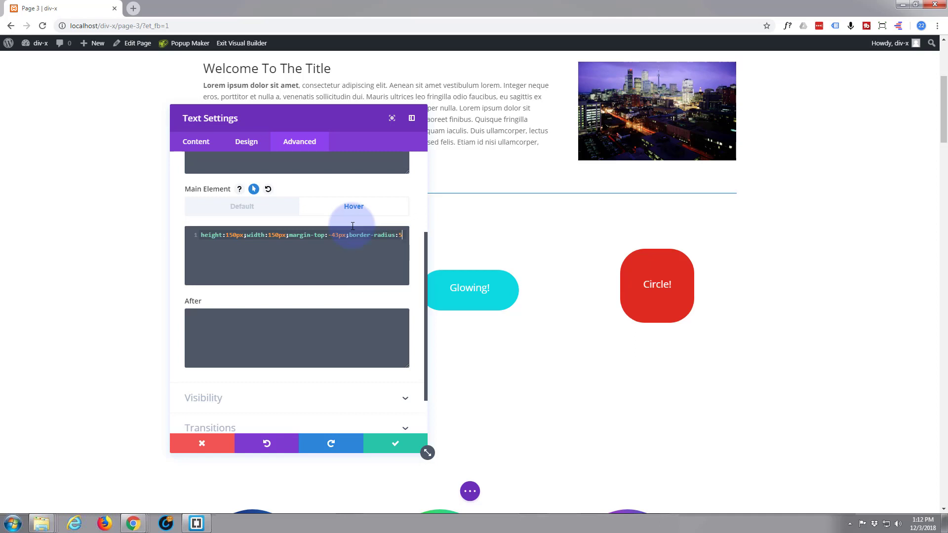
{"action": "type", "text": "0%;"}
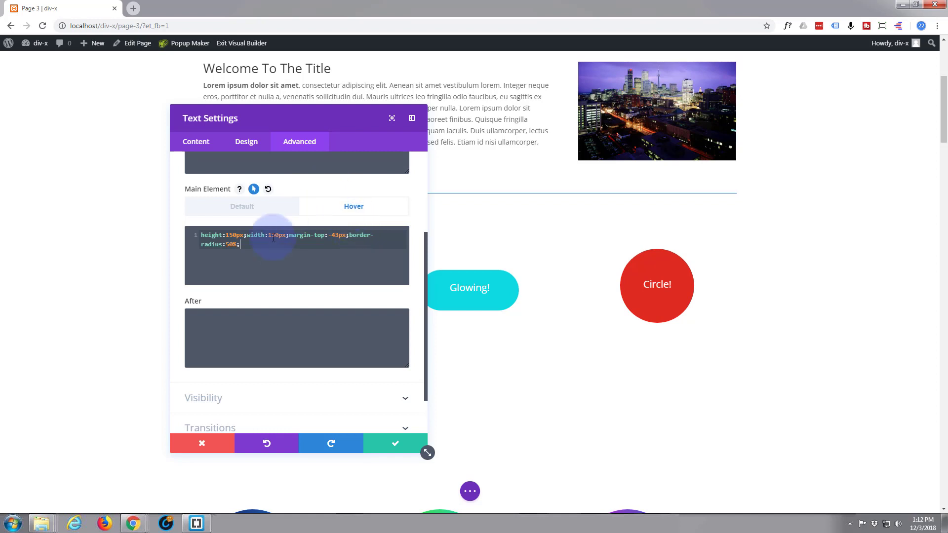
Compare the Main Element's default and hover CSS states, and save the "Circle!" module's settings
{"action": "left_click", "coordinate": [246, 207]}
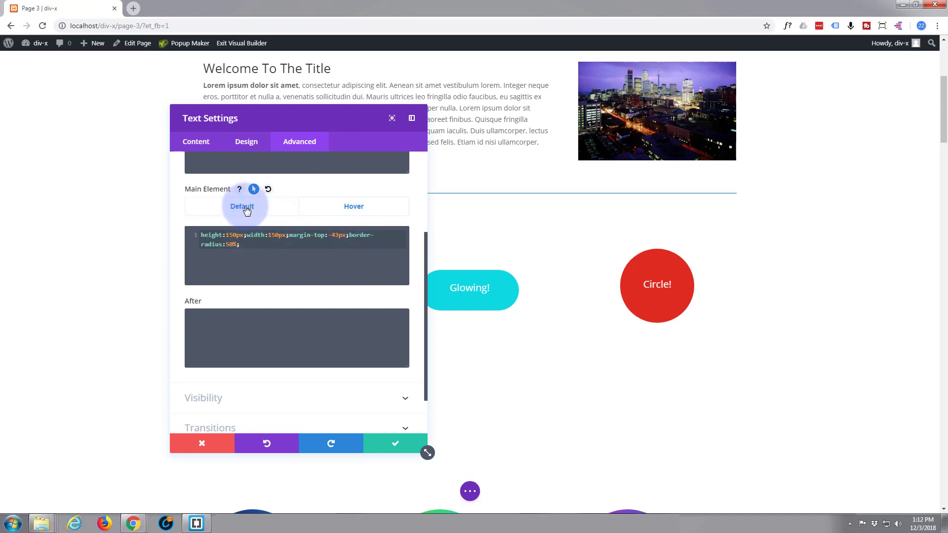
{"action": "left_click", "coordinate": [336, 214]}
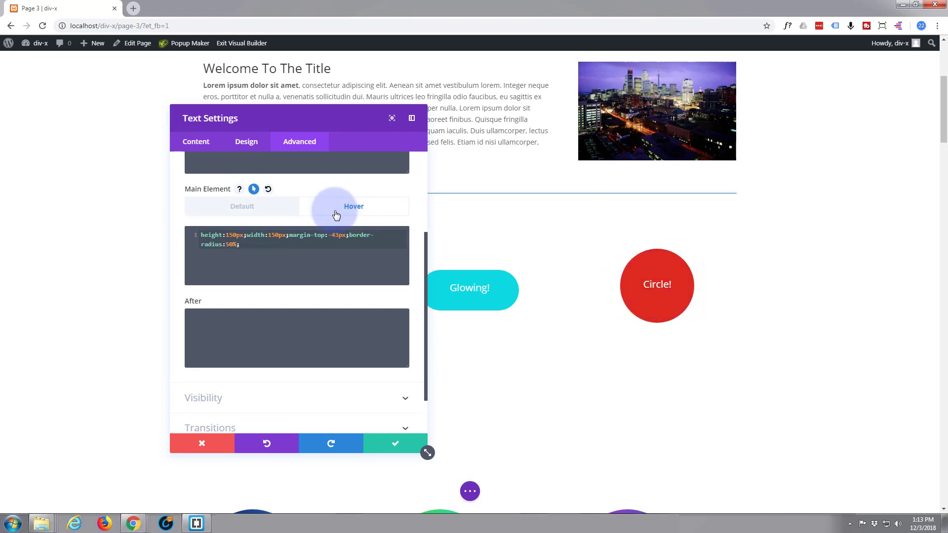
{"action": "left_click", "coordinate": [255, 212]}
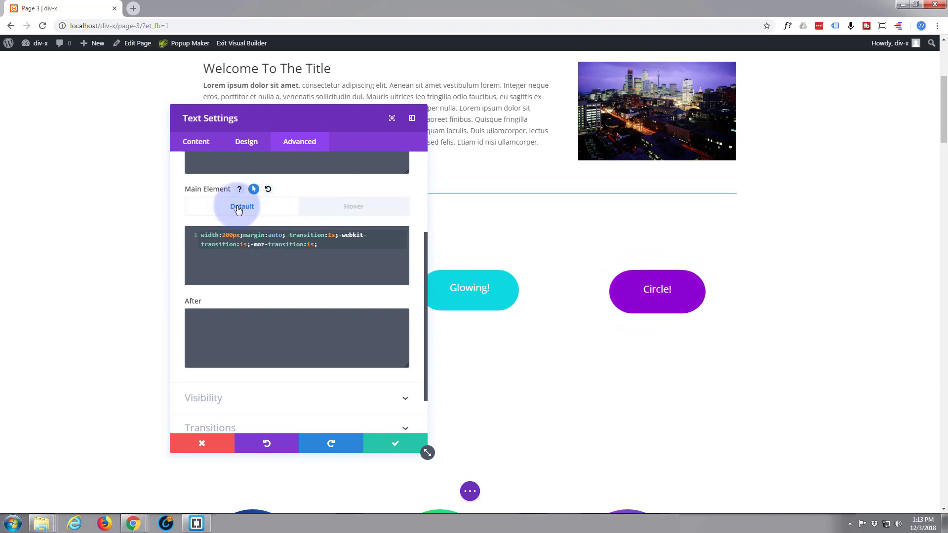
{"action": "left_click", "coordinate": [251, 236]}
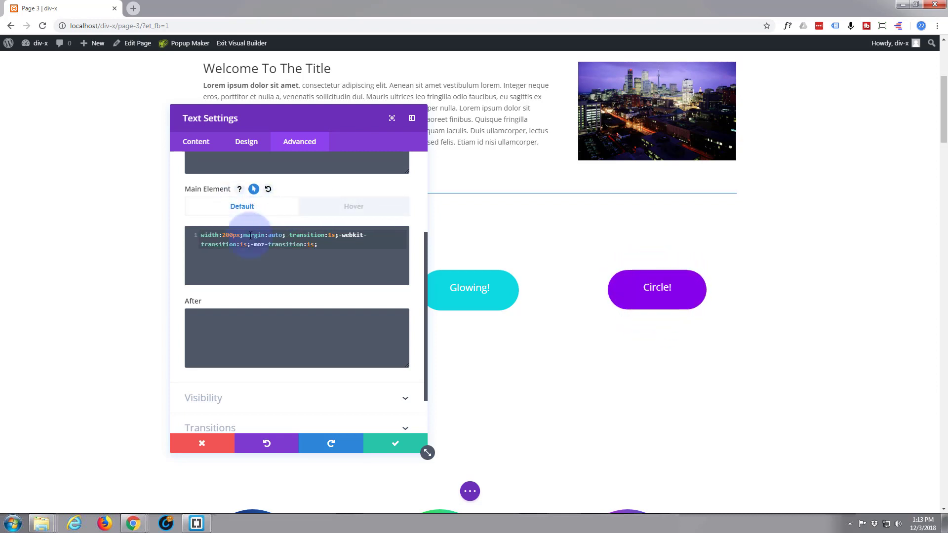
{"action": "left_click", "coordinate": [401, 447]}
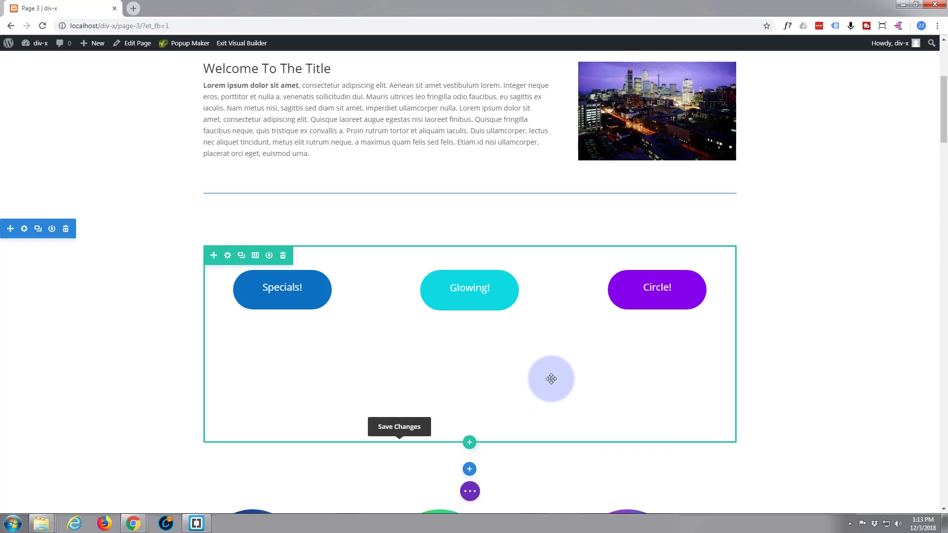
Reopen the "Circle!" module's settings to review its link URL and link target options, and close them
{"action": "left_click", "coordinate": [472, 496]}
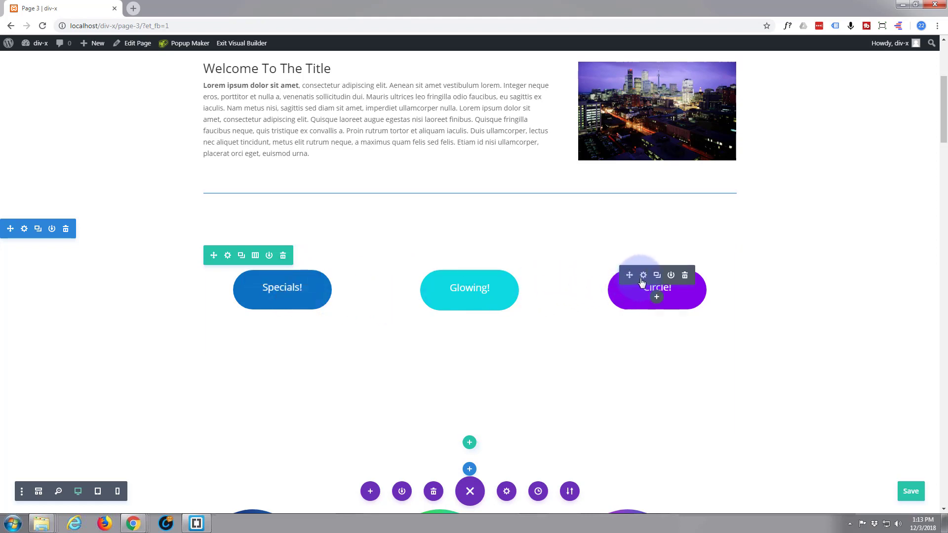
{"action": "left_click", "coordinate": [643, 276]}
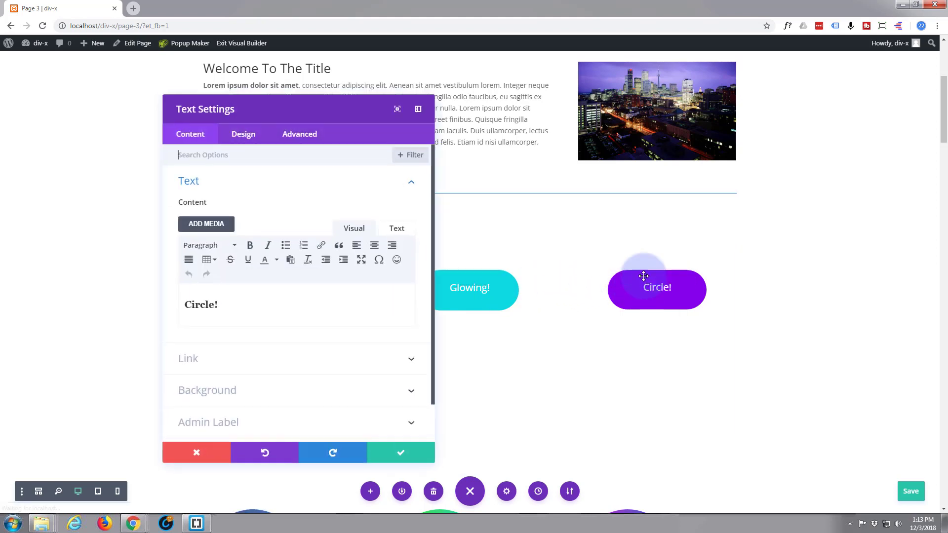
{"action": "left_click", "coordinate": [207, 355]}
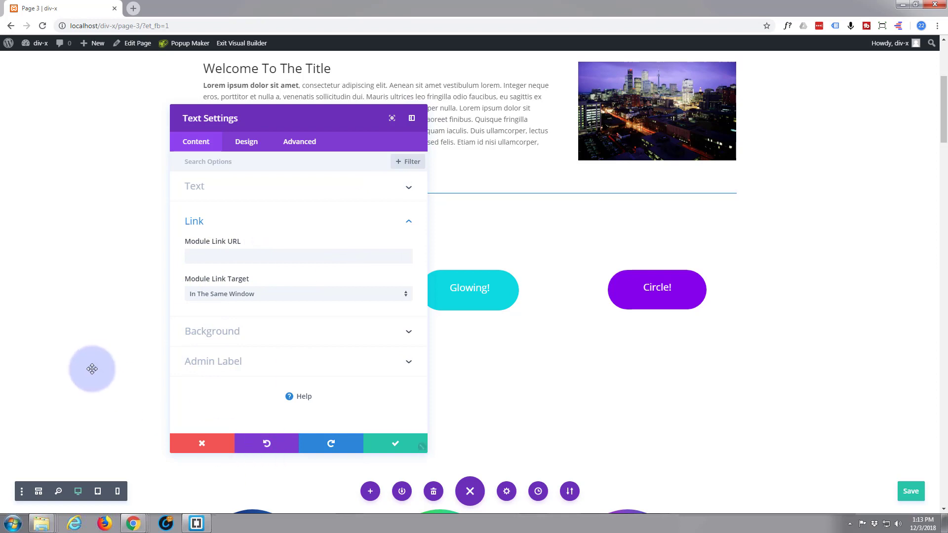
{"action": "scroll", "coordinate": [108, 356], "scroll_direction": "down", "scroll_amount": 2}
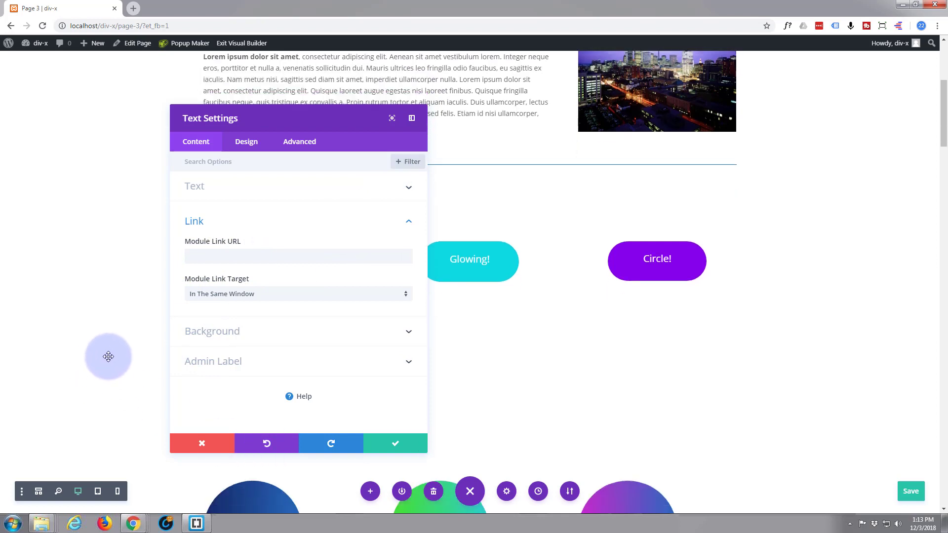
{"action": "scroll", "coordinate": [108, 357], "scroll_direction": "up", "scroll_amount": 1}
{"action": "scroll", "coordinate": [108, 357], "scroll_direction": "up", "scroll_amount": 2}
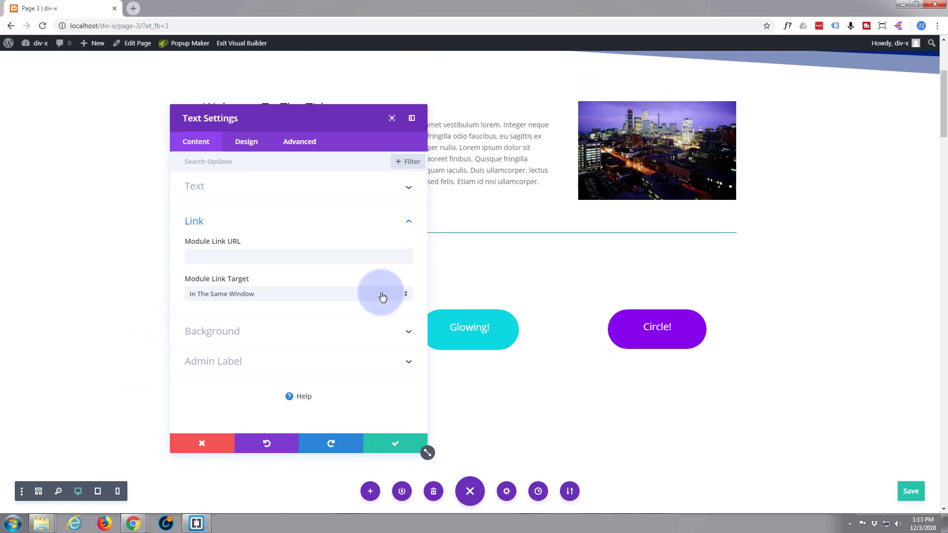
{"action": "left_click", "coordinate": [405, 444]}
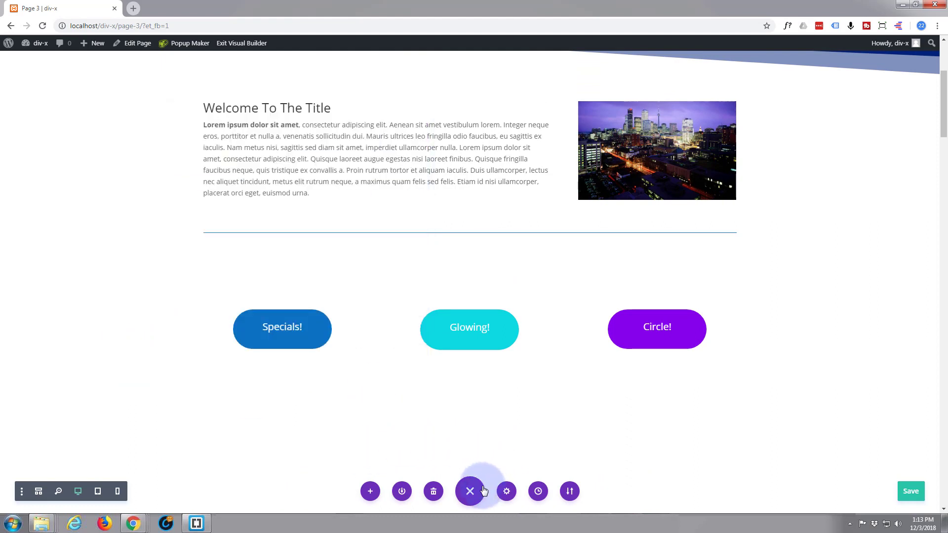
Save the page and exit the visual builder to view the three buttons on the live page
{"action": "left_click", "coordinate": [914, 493]}
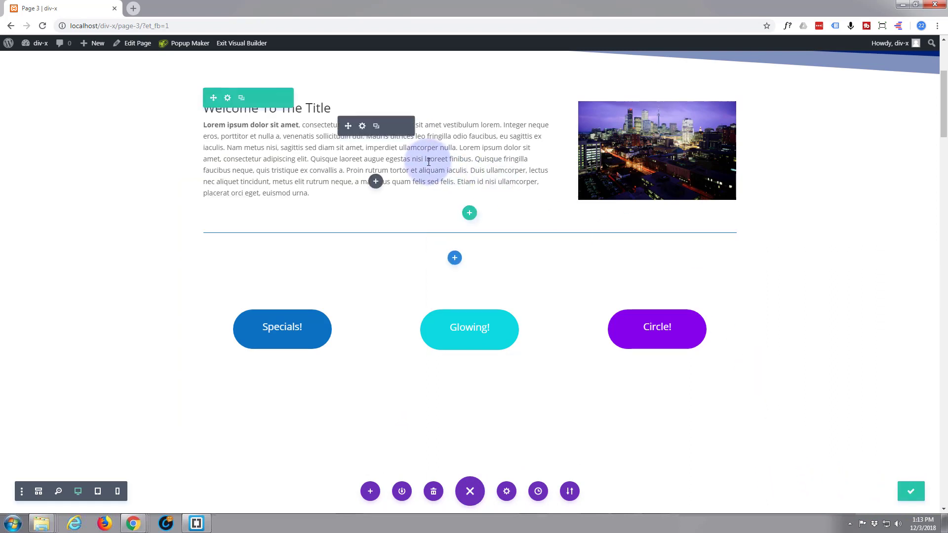
{"action": "left_click", "coordinate": [239, 46]}
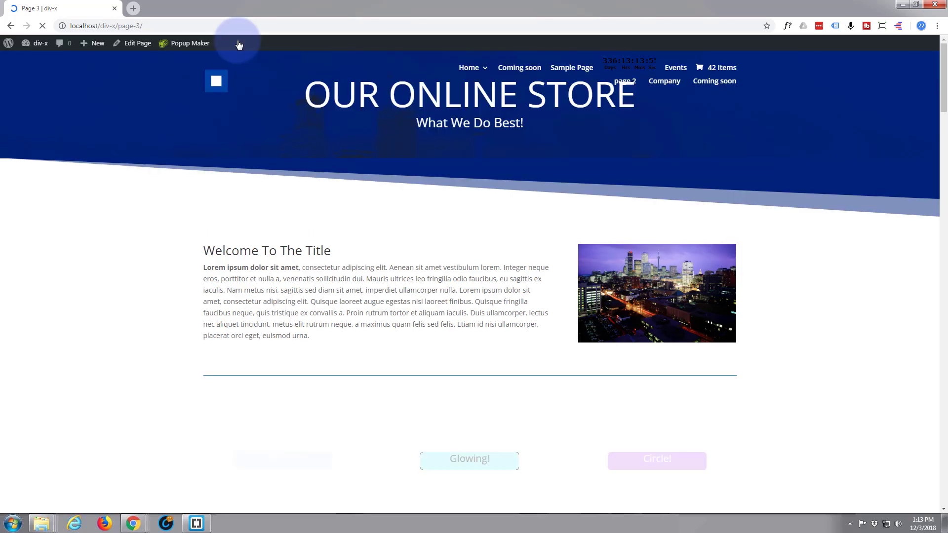
{"action": "scroll", "coordinate": [254, 115], "scroll_direction": "down", "scroll_amount": 5}
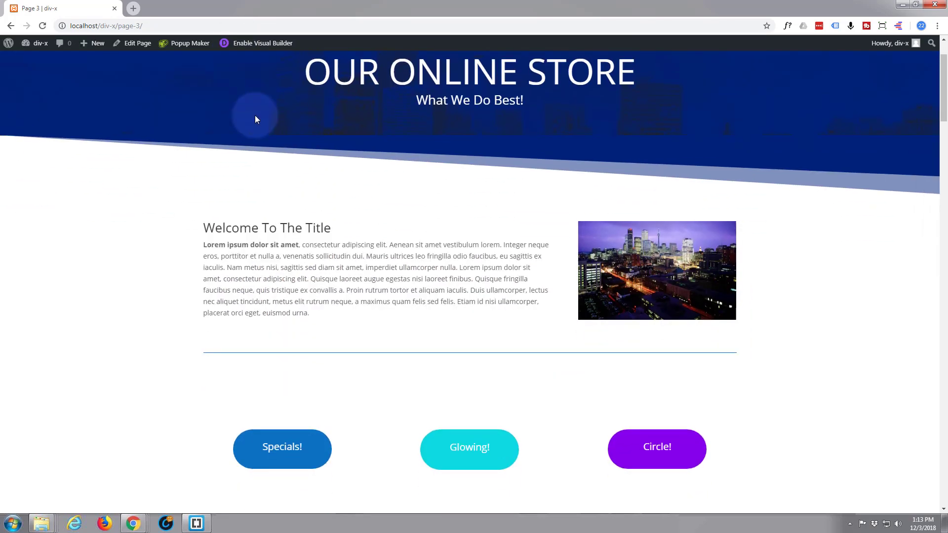